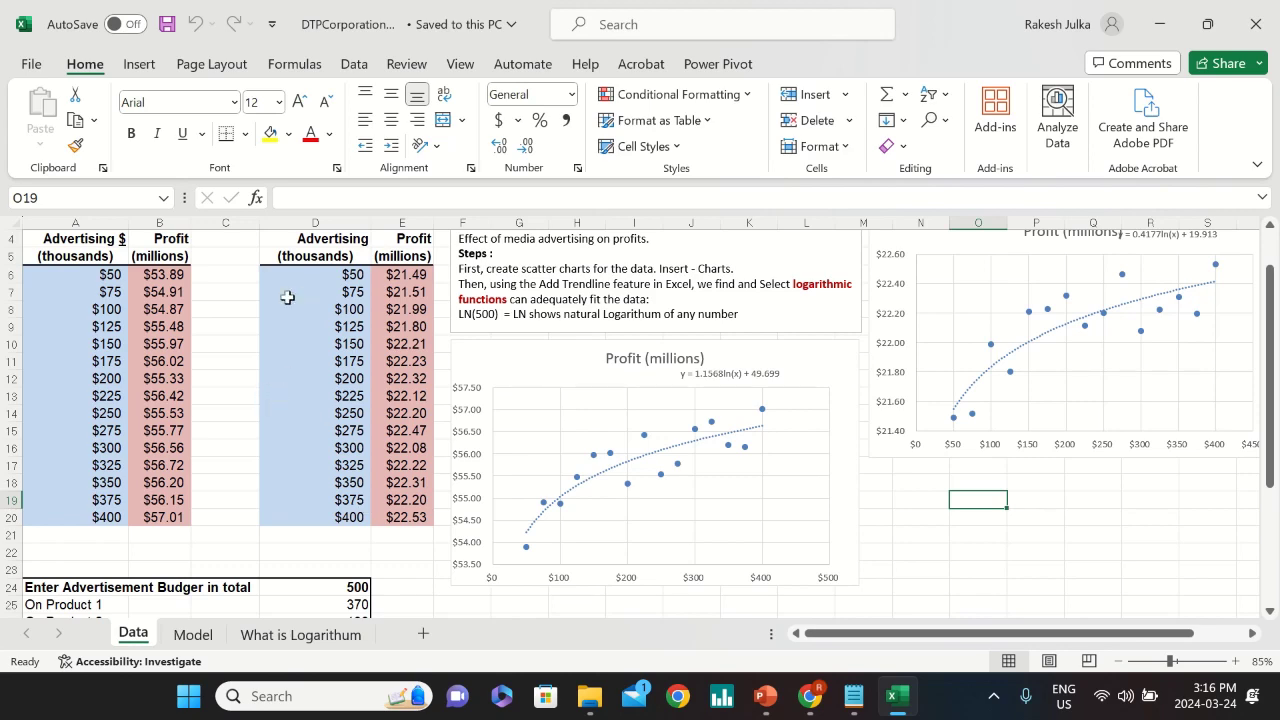
- Examine the advertising and profit data for Product 1 and Product 2 together with their two scatter charts
scroll(95, 290, "up", 1)
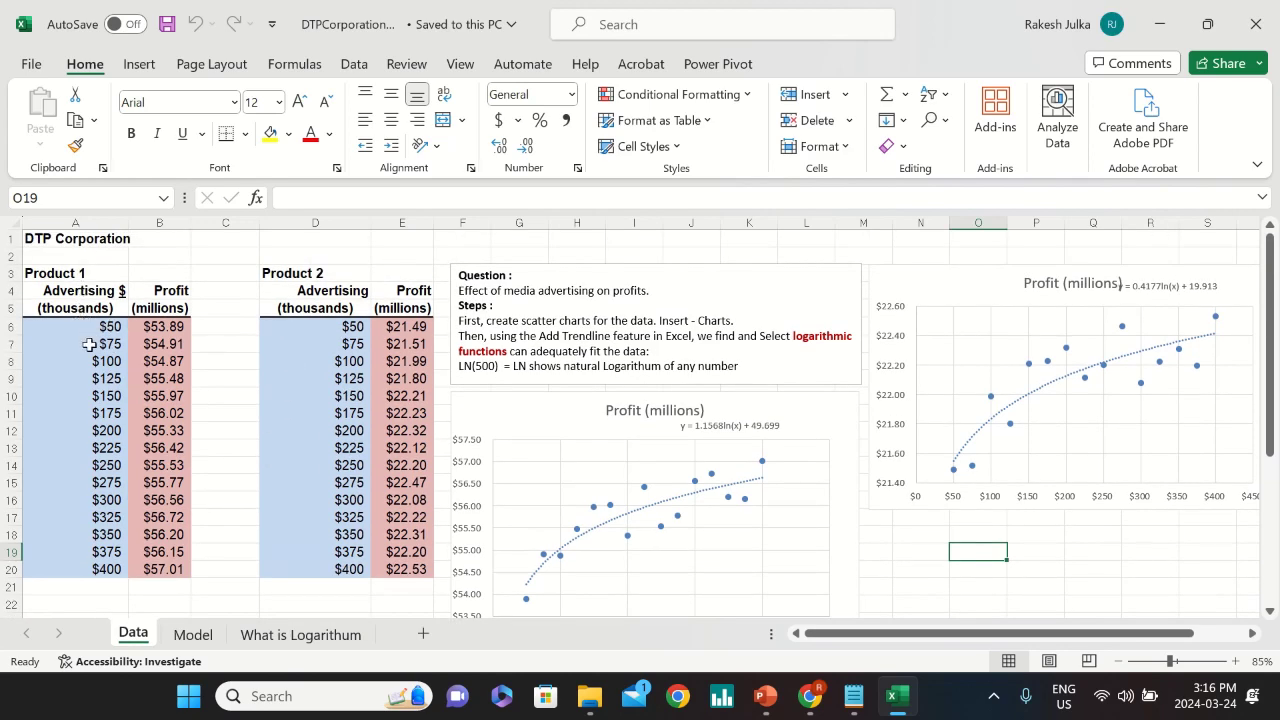
left_click(90, 322)
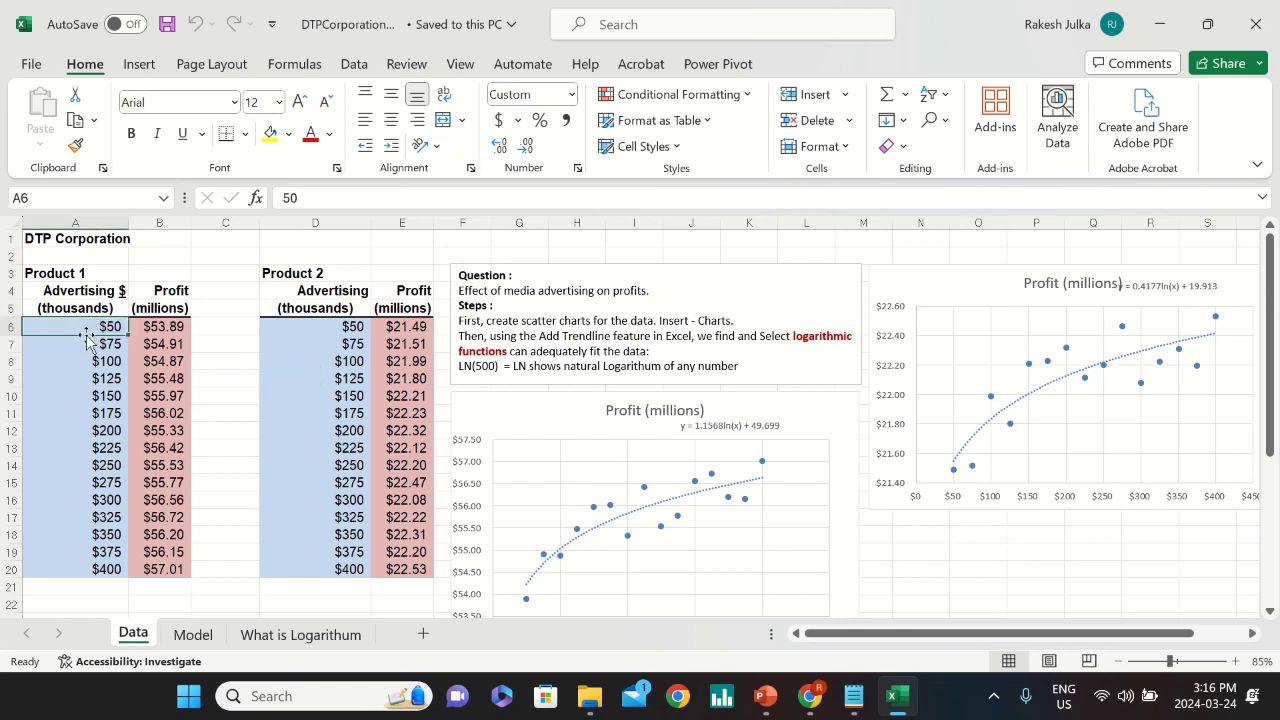
left_click(70, 270)
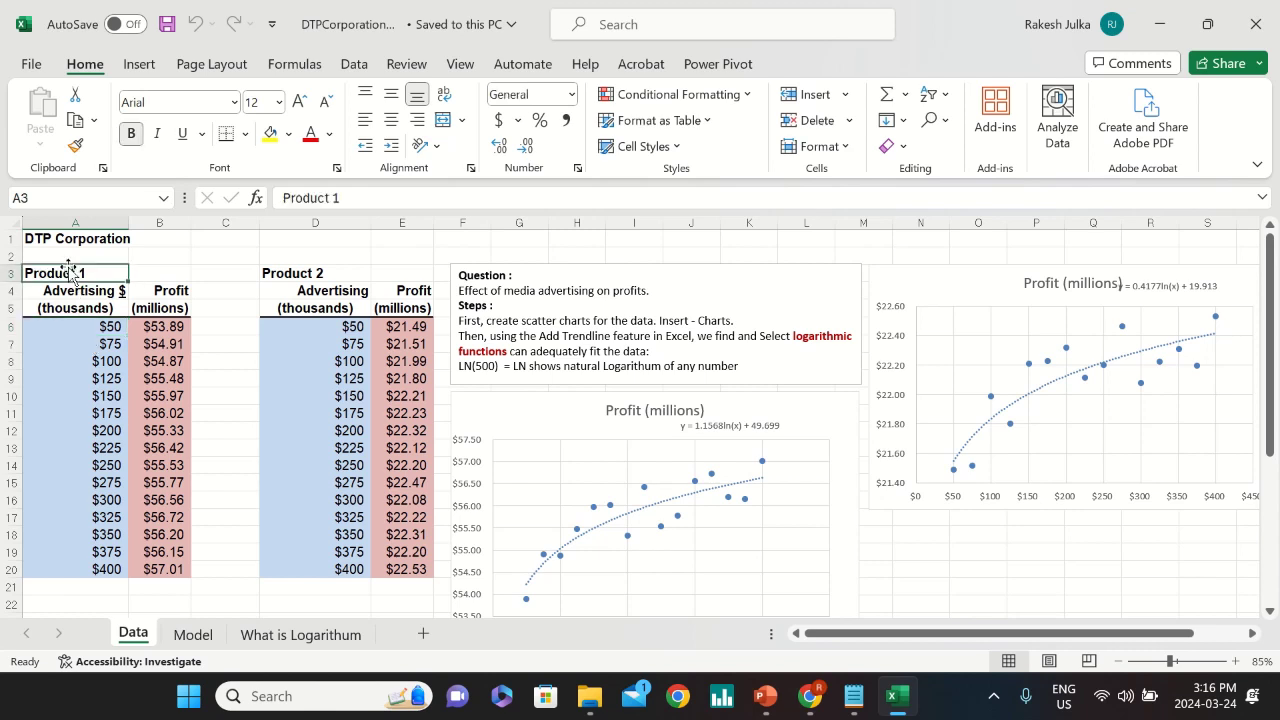
left_click(172, 328)
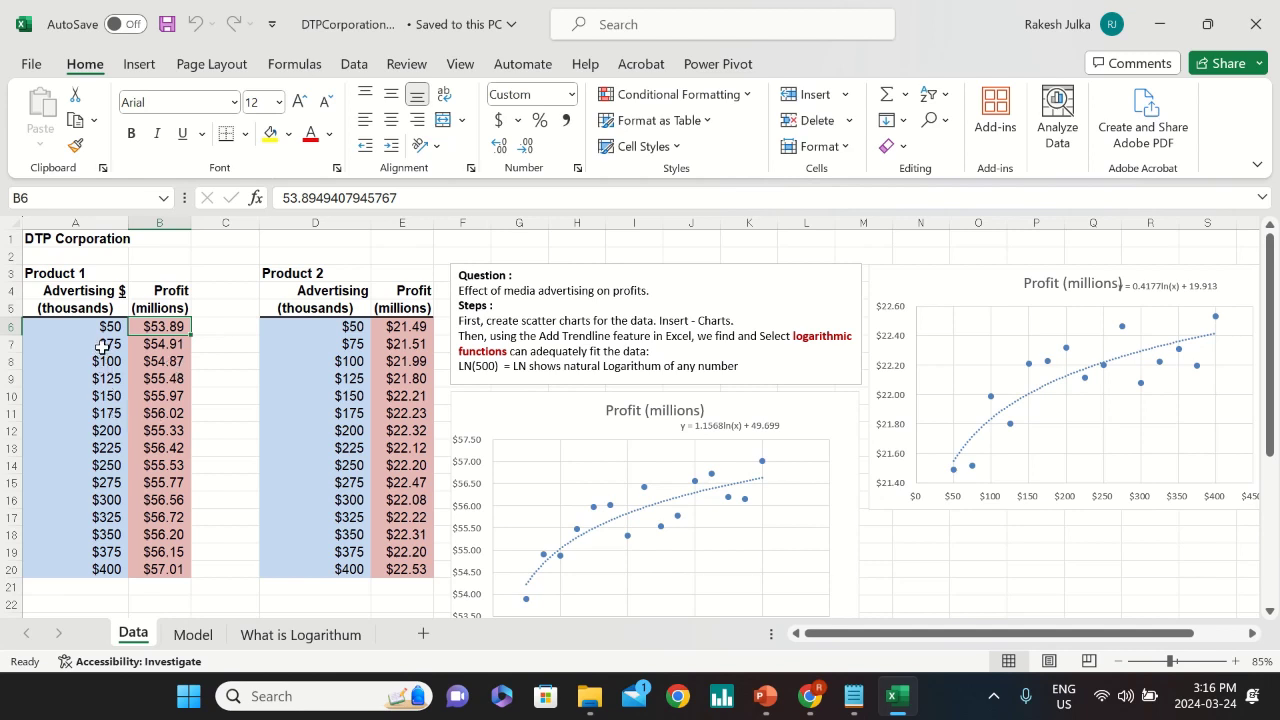
left_click_drag(104, 328, 108, 362)
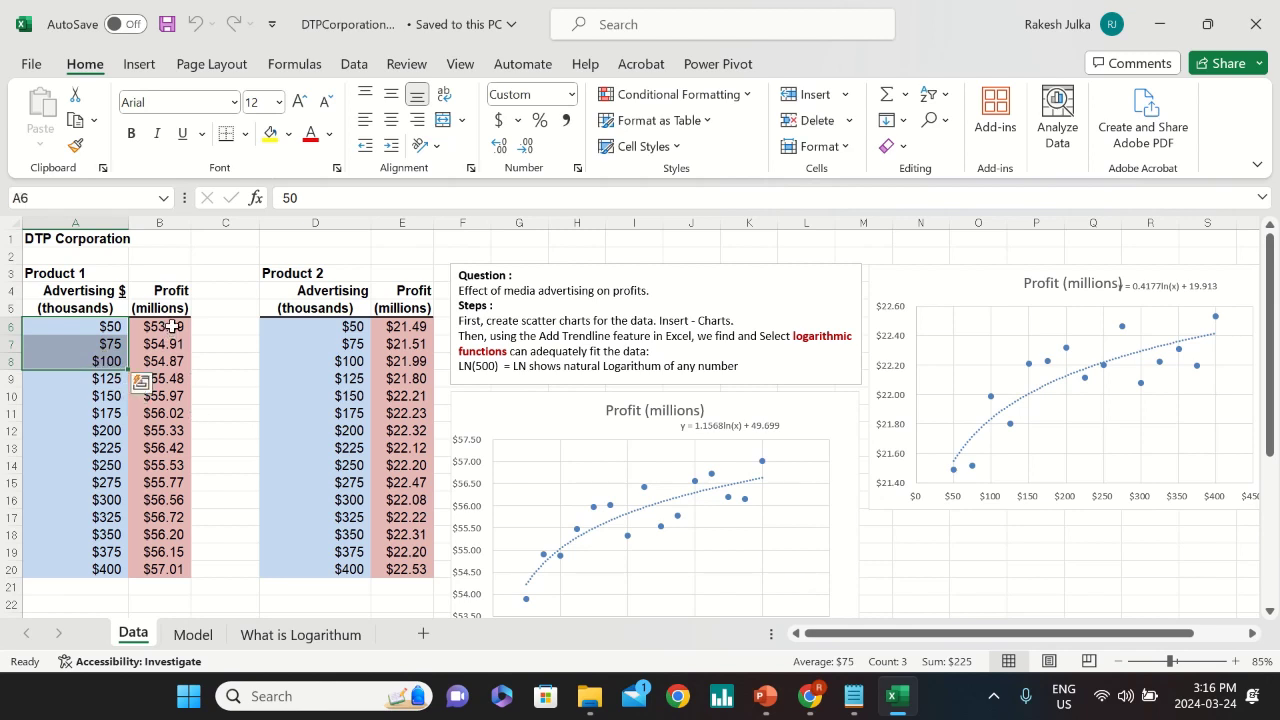
left_click_drag(172, 326, 167, 421)
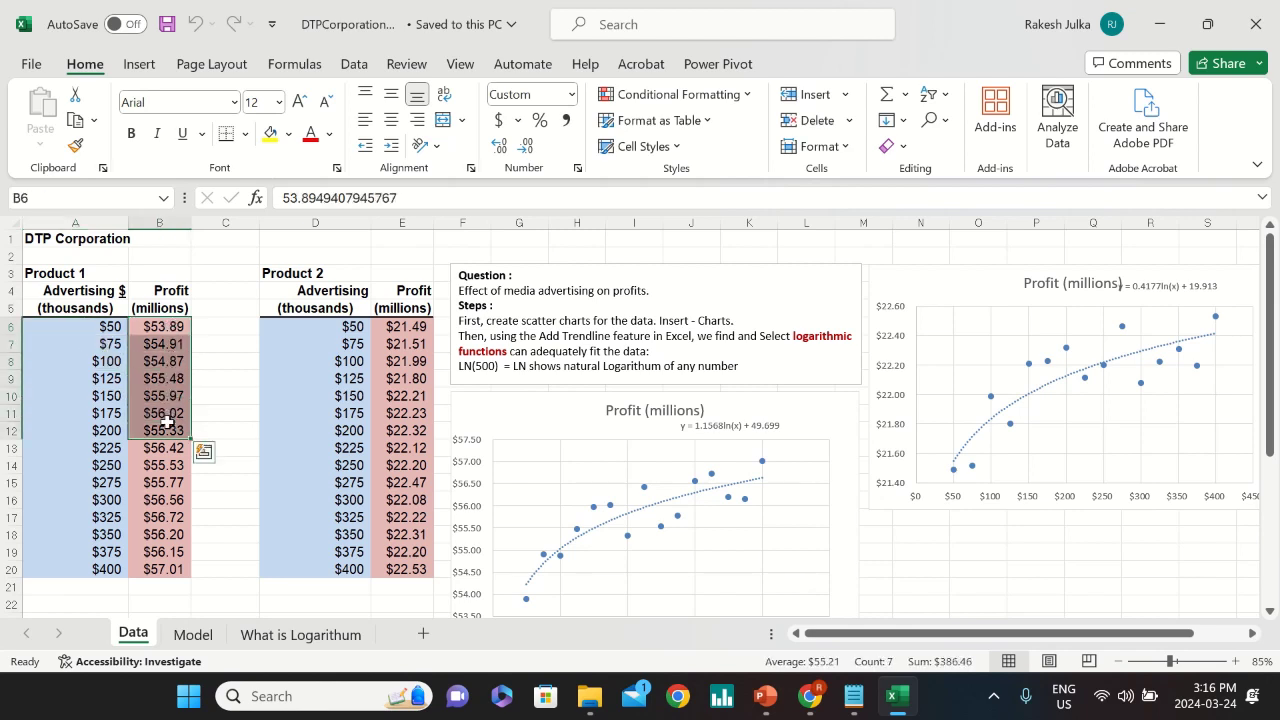
left_click(103, 274)
left_click(294, 274)
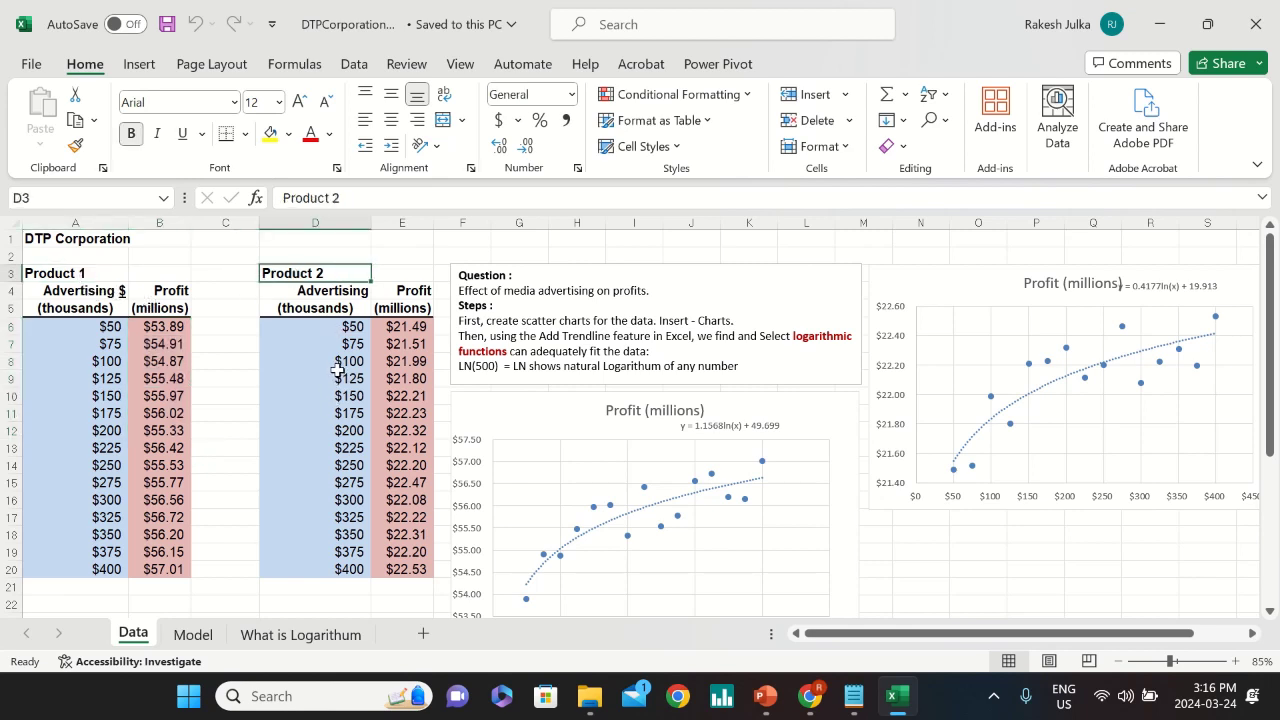
left_click_drag(340, 326, 336, 434)
left_click_drag(400, 326, 405, 434)
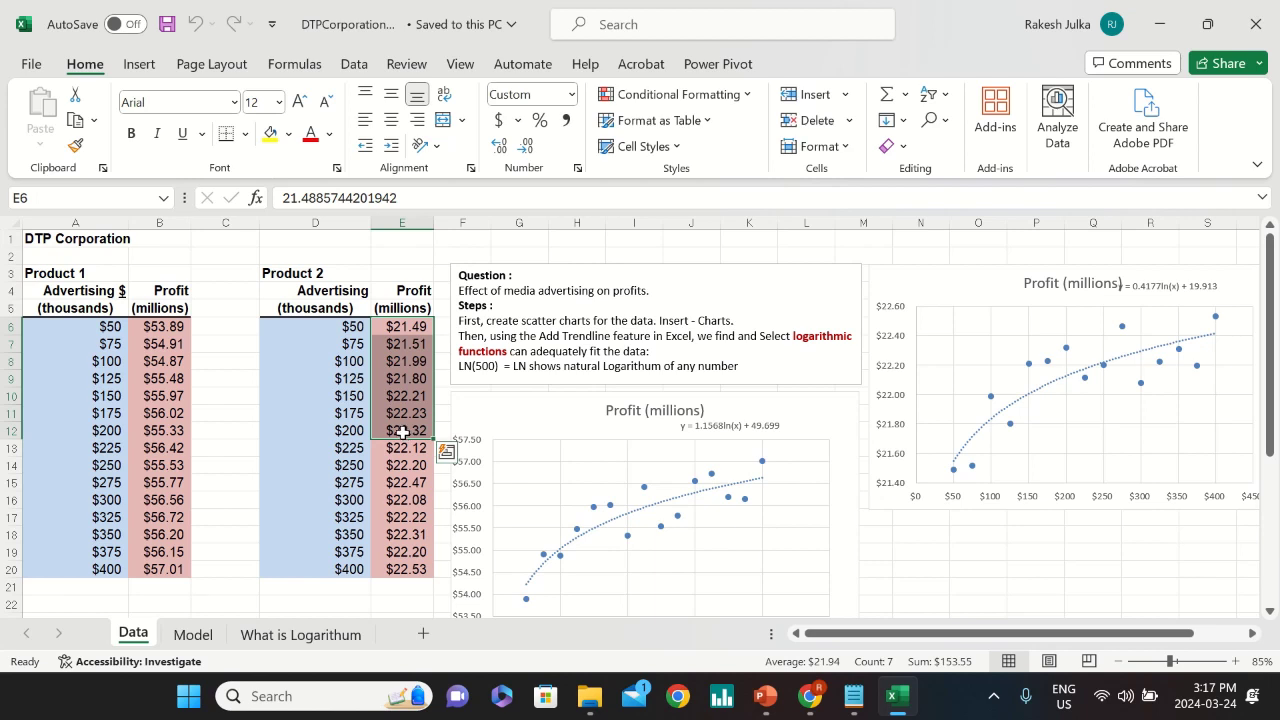
left_click(410, 517)
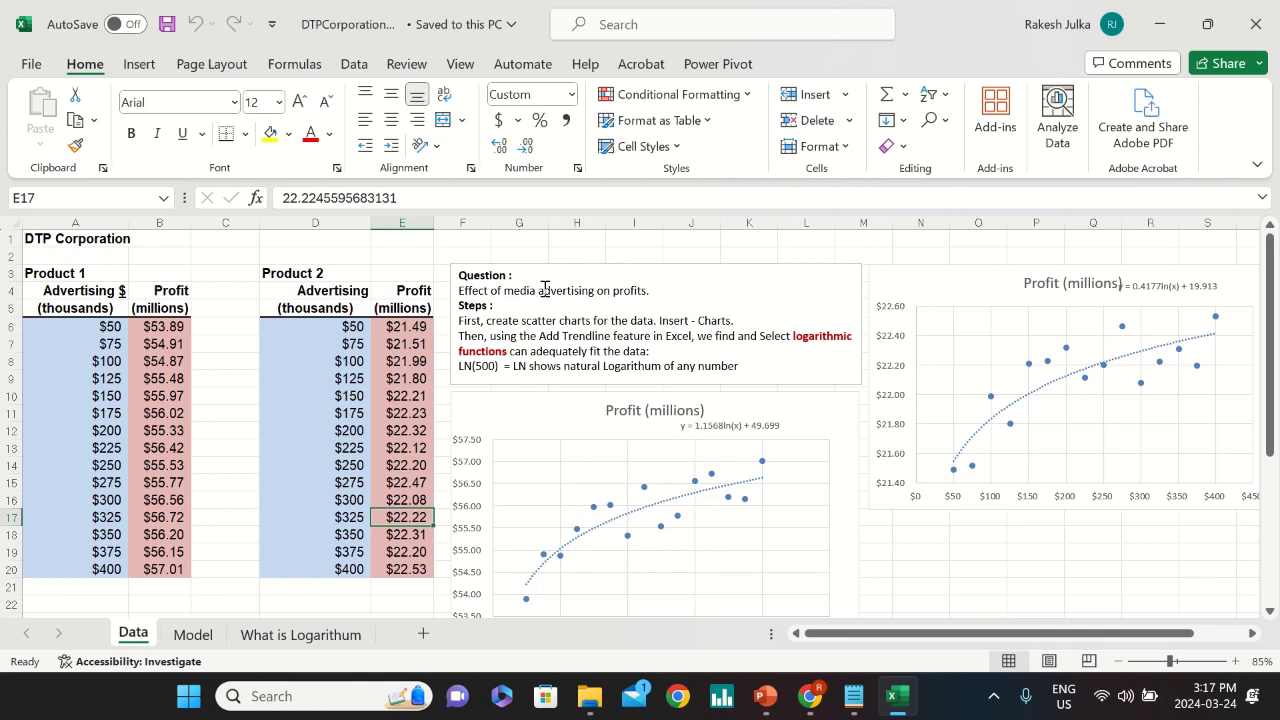
scroll(714, 432, "down", 1)
scroll(677, 486, "up", 1)
left_click(820, 430)
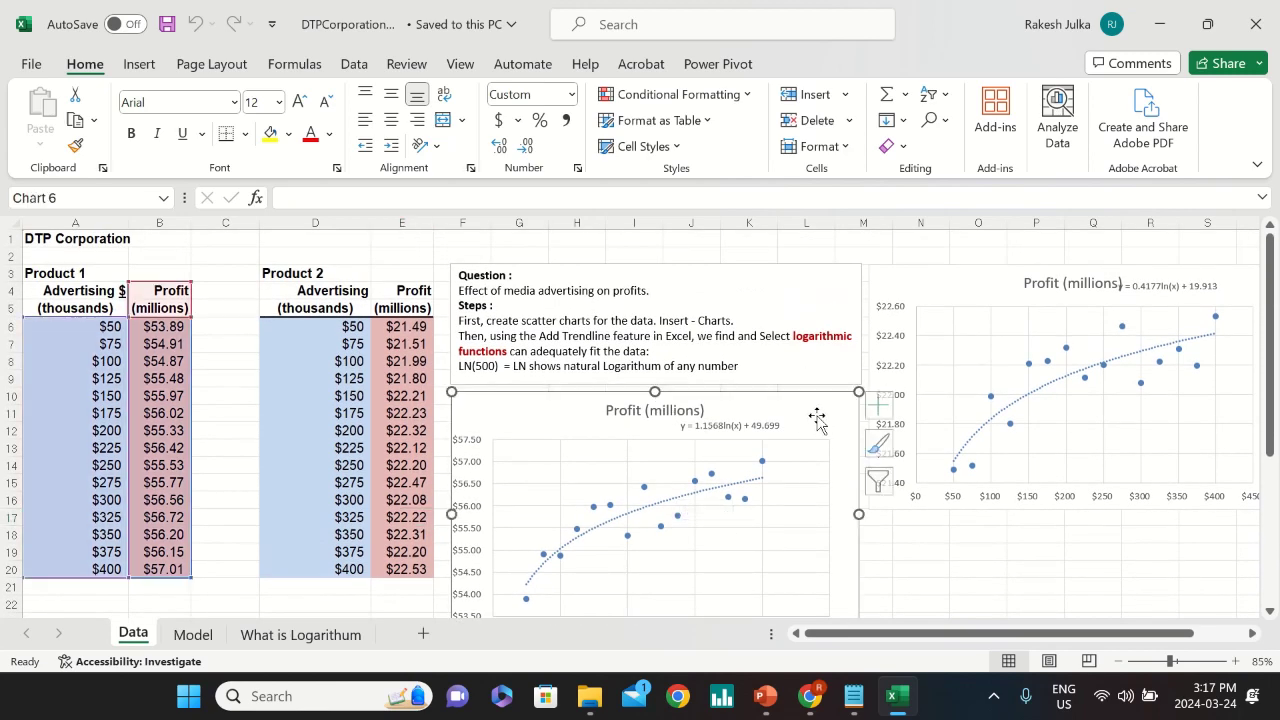
left_click(1000, 300)
- Examine the total advertisement budget in row 24 and how it is split between the two products
scroll(486, 480, "down", 4)
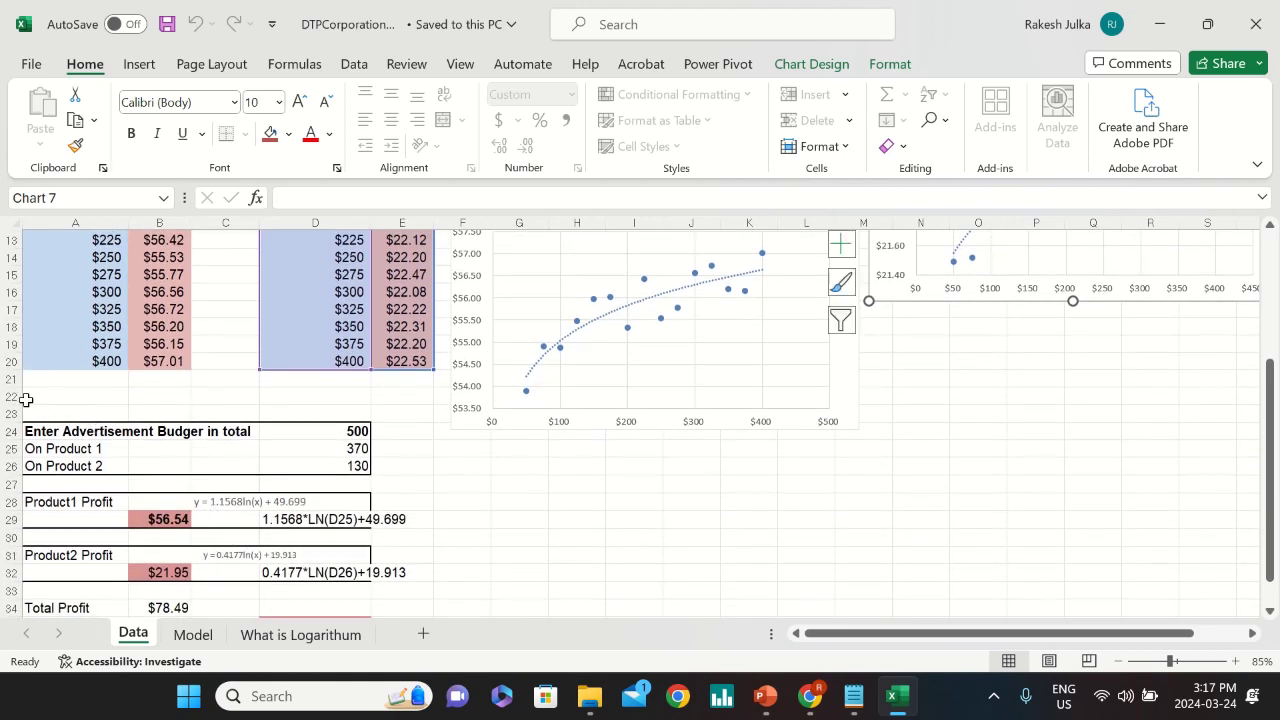
left_click(43, 431)
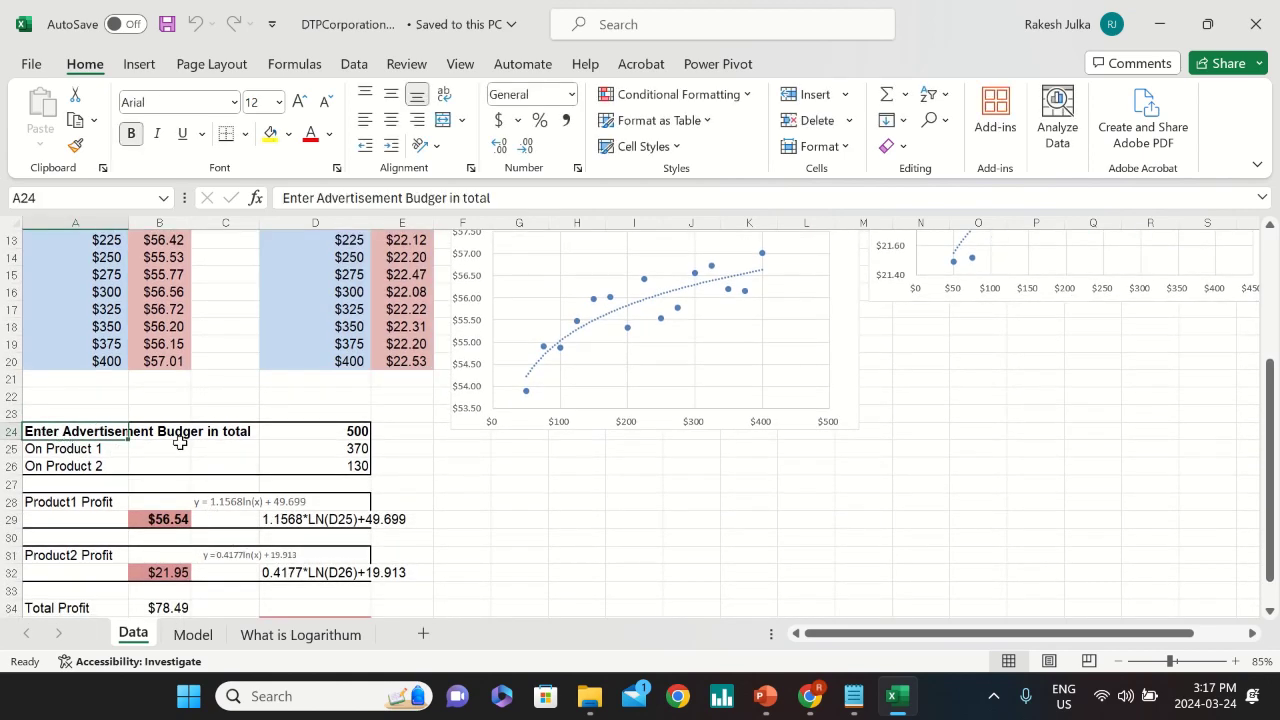
left_click(351, 432)
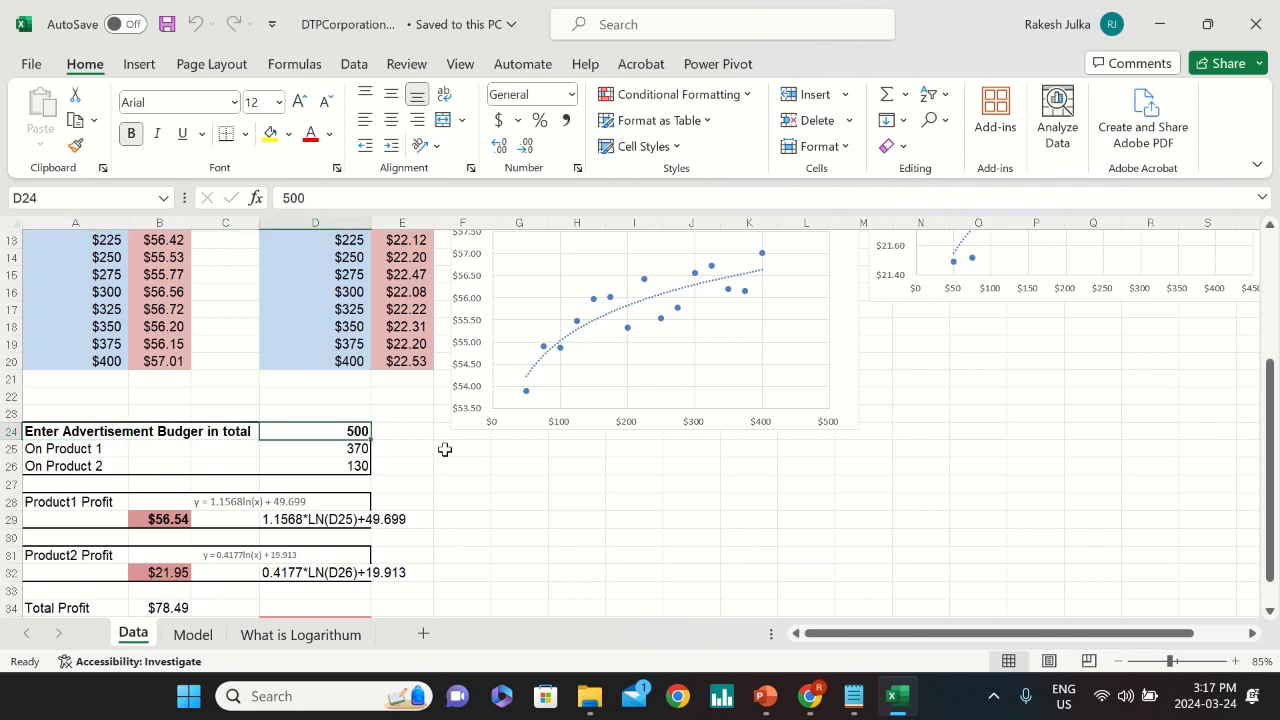
scroll(223, 485, "down", 1)
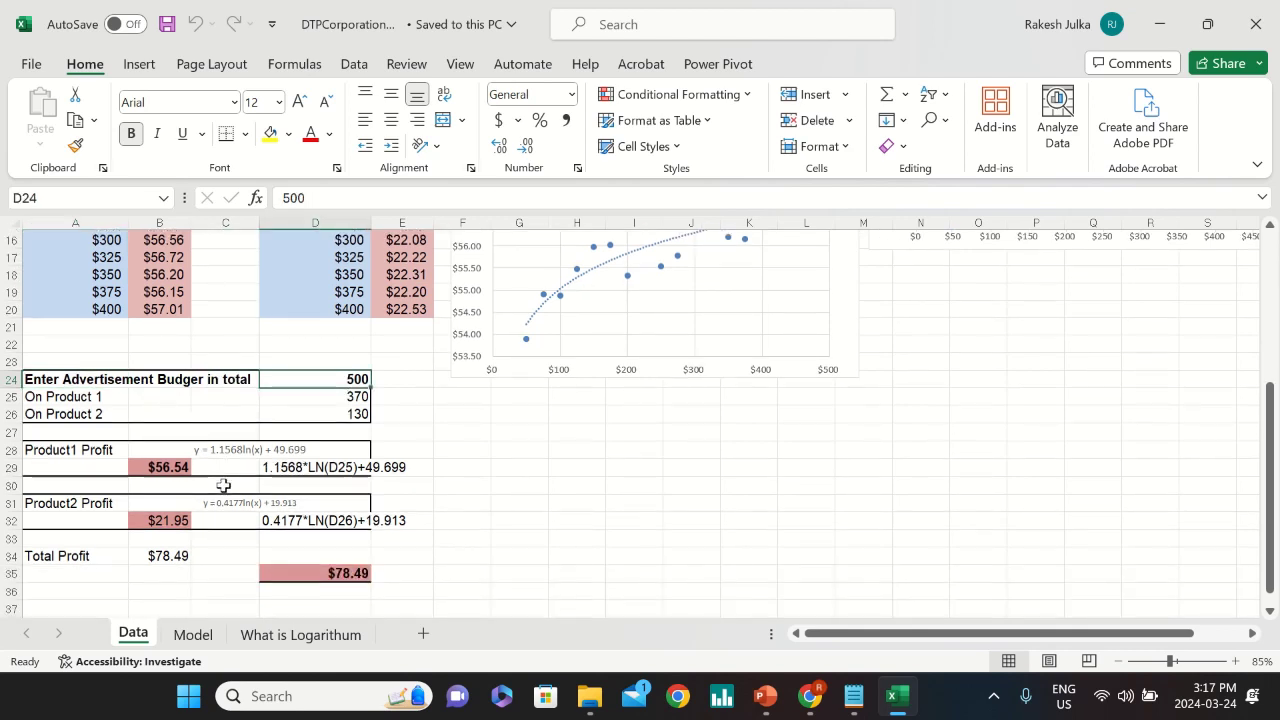
left_click(336, 398)
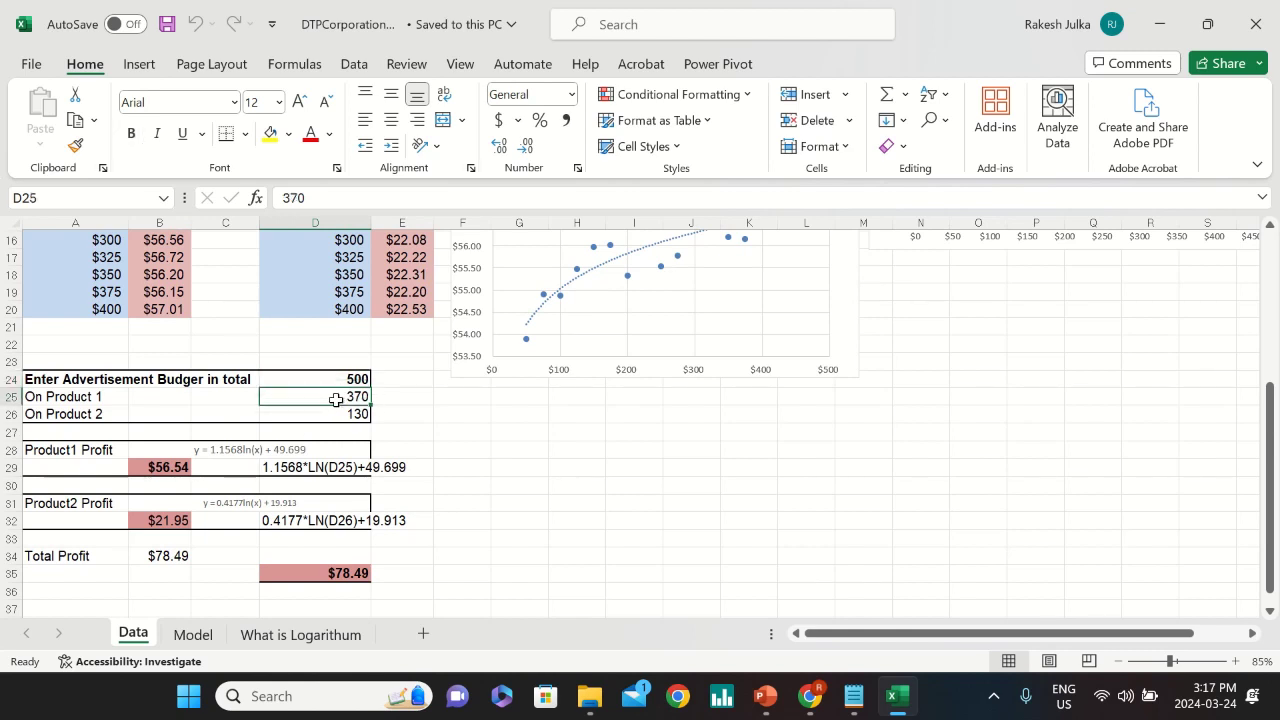
left_click(343, 414)
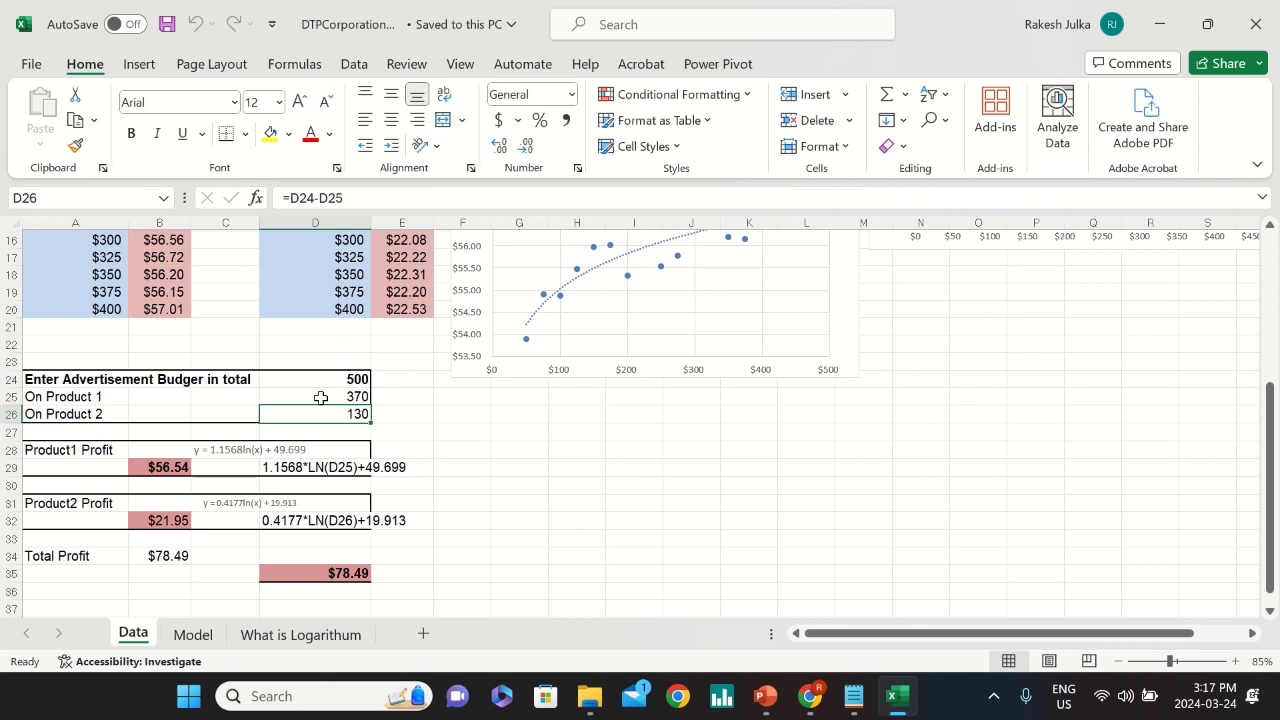
left_click(91, 399)
left_click(90, 414)
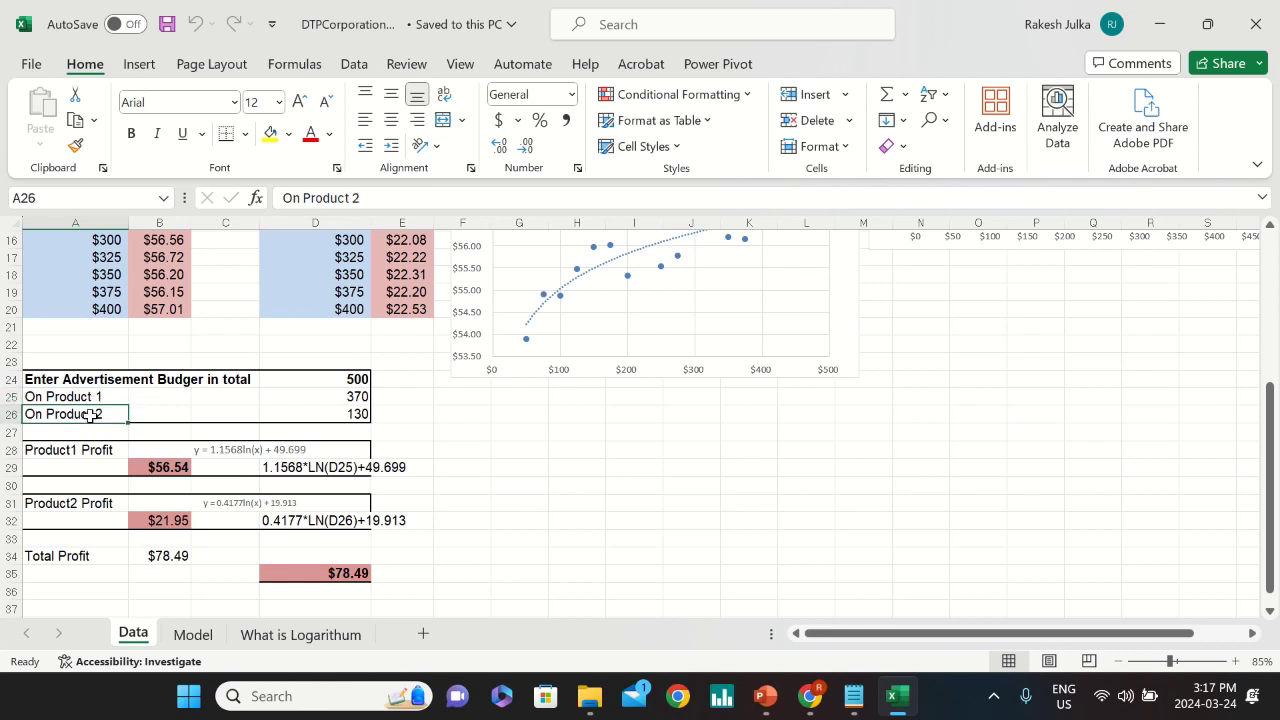
left_click(337, 379)
left_click(357, 397)
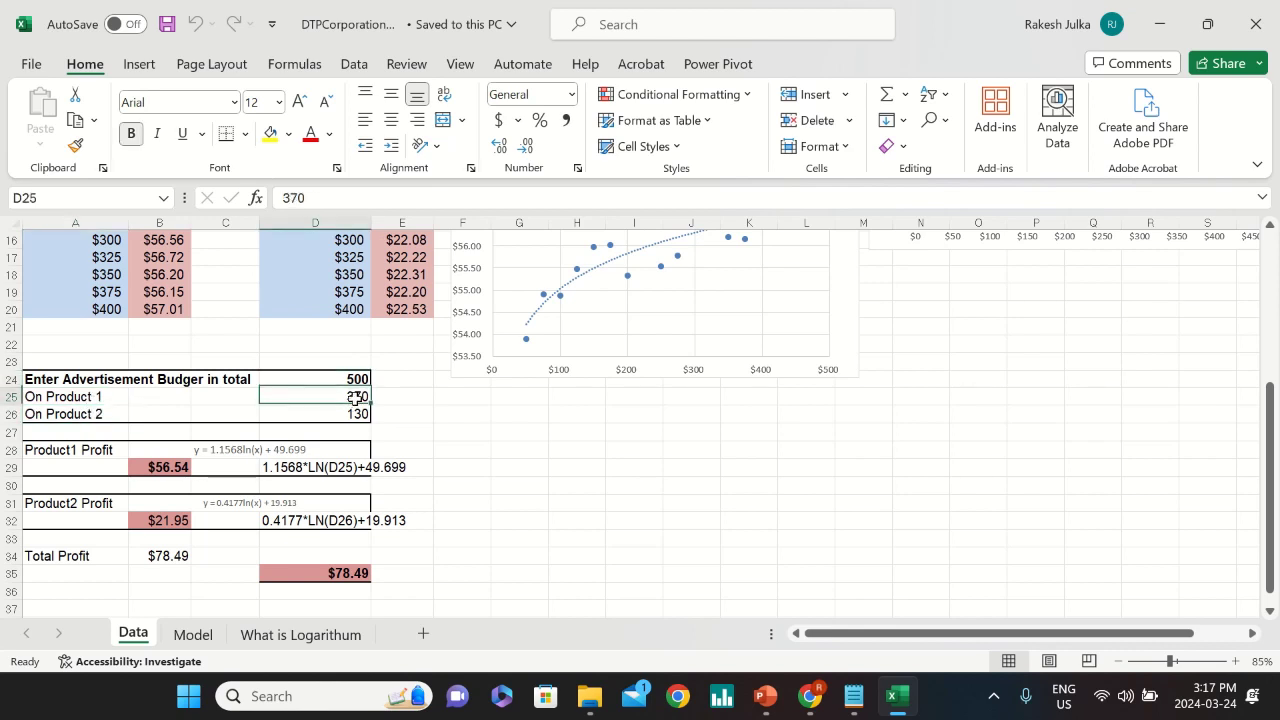
left_click(354, 414)
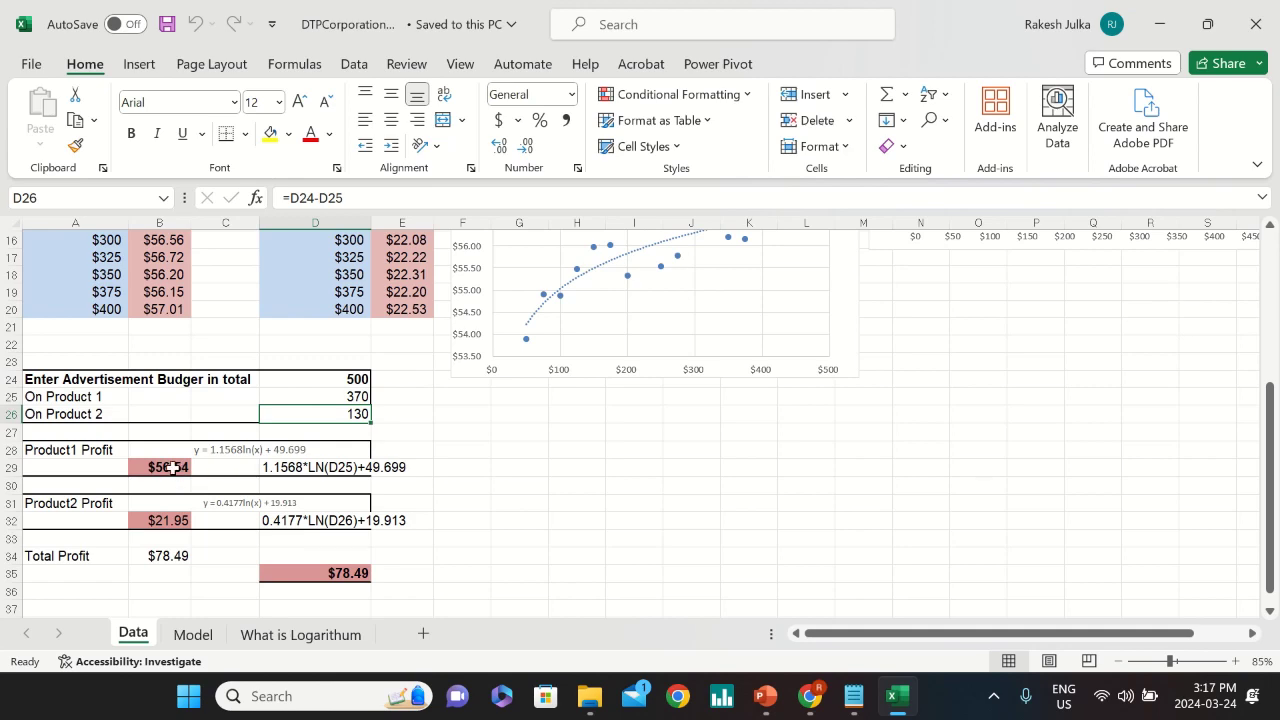
- Compare the Product 1 and Product 2 profit equations with the chart trendline equations, and inspect the Product 2 and total profit formulas
left_click(67, 453)
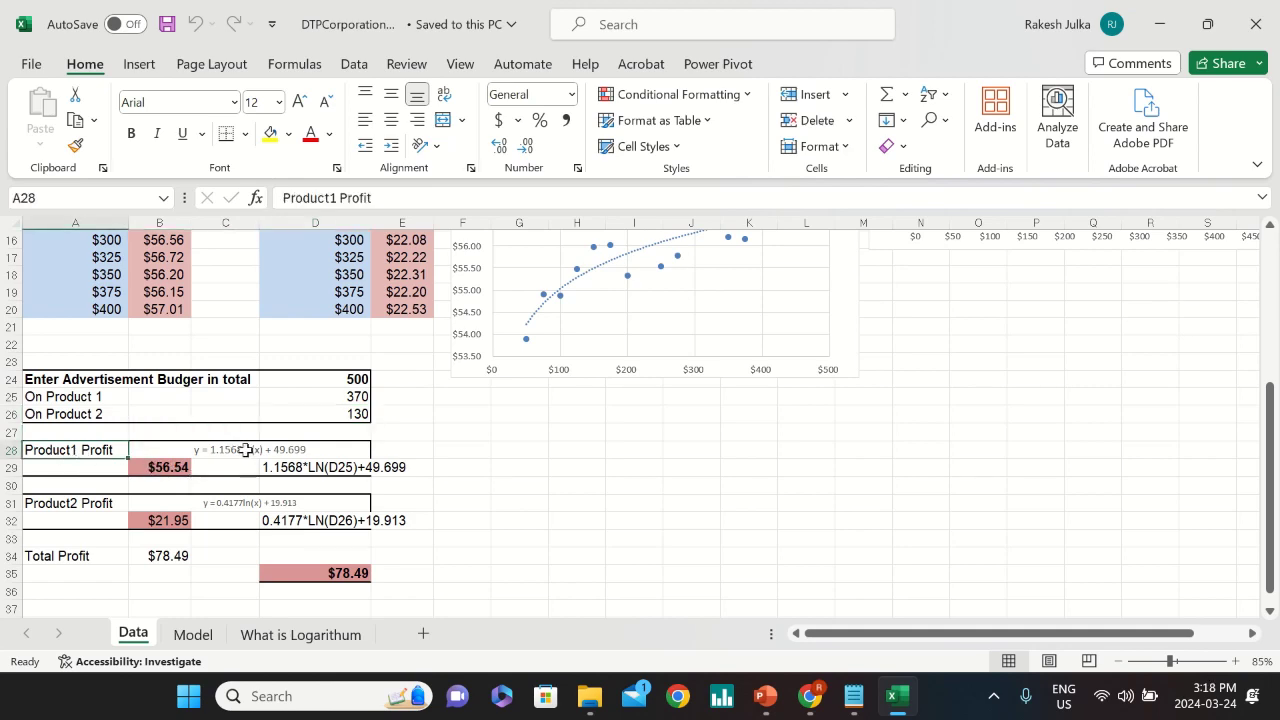
left_click(210, 451)
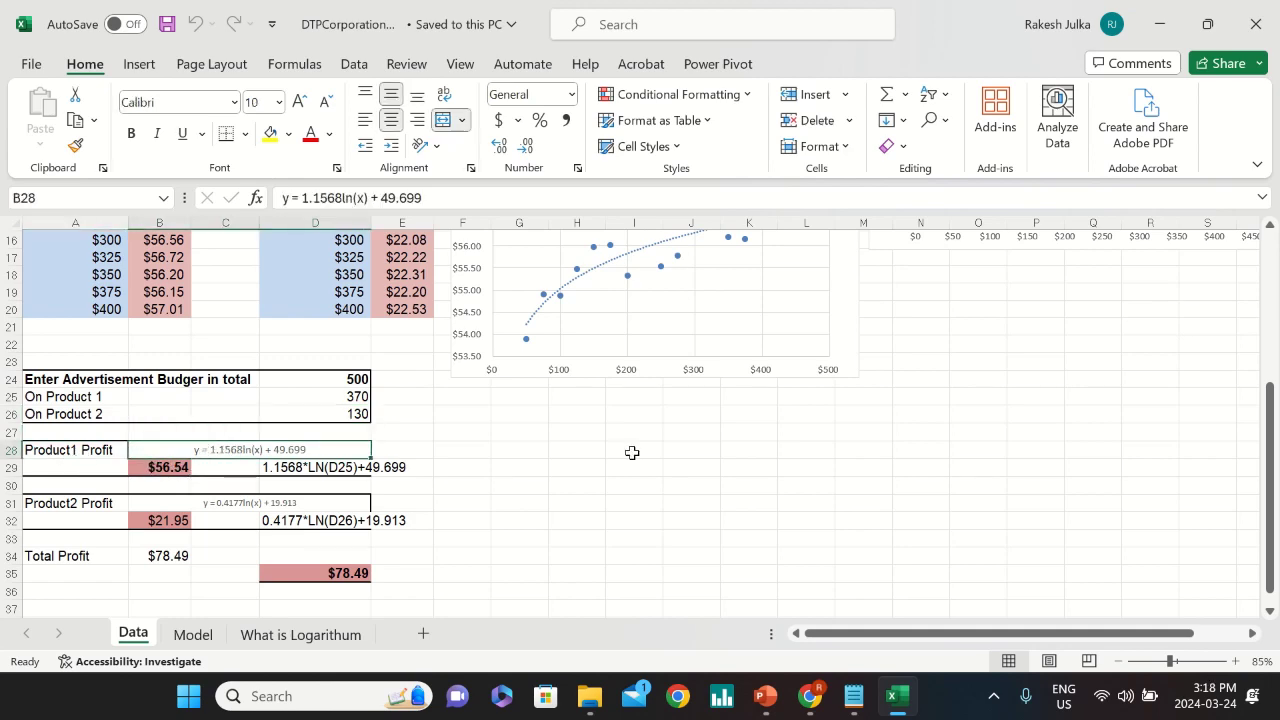
scroll(631, 451, "up", 3)
left_click(724, 323)
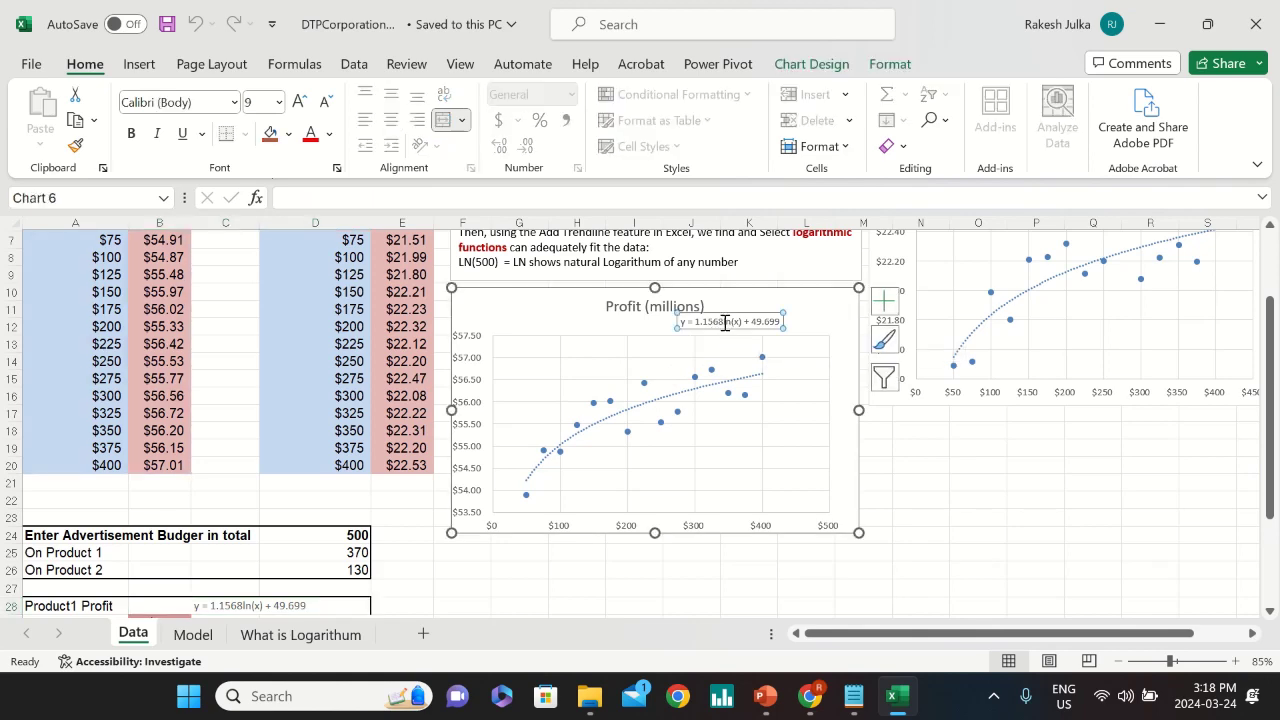
scroll(1045, 490, "up", 2)
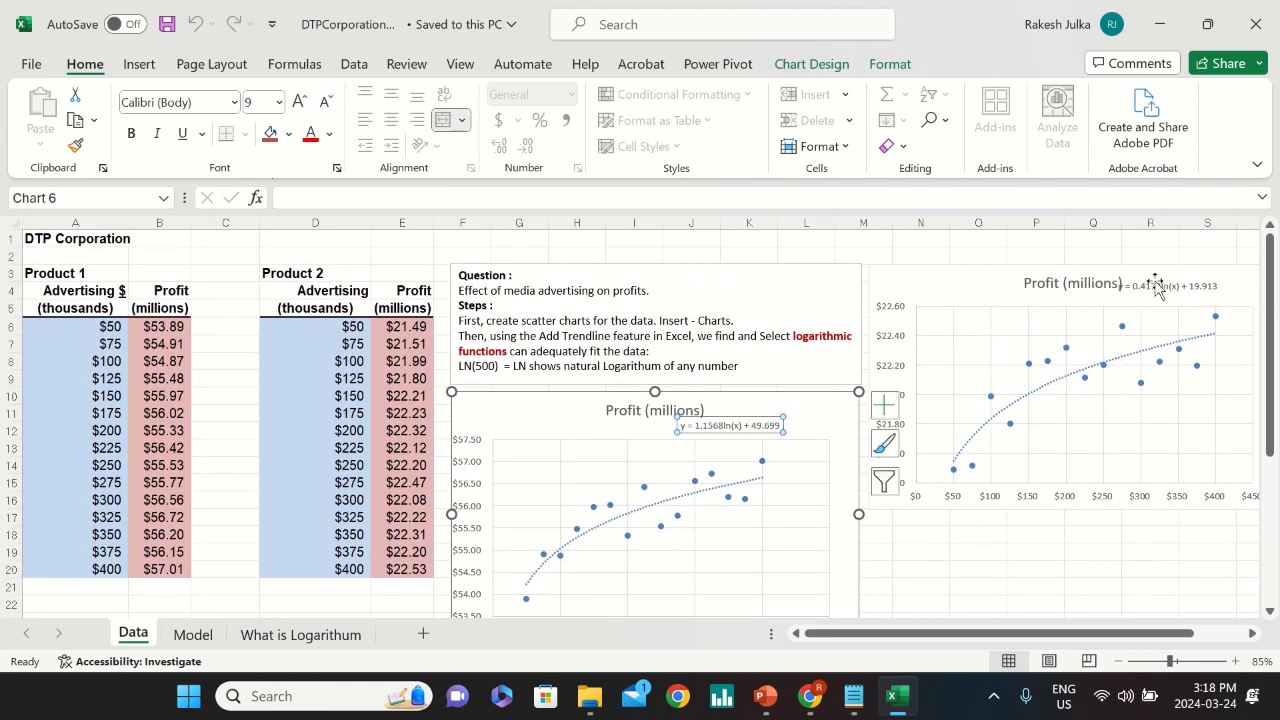
left_click(1155, 285)
scroll(618, 470, "down", 5)
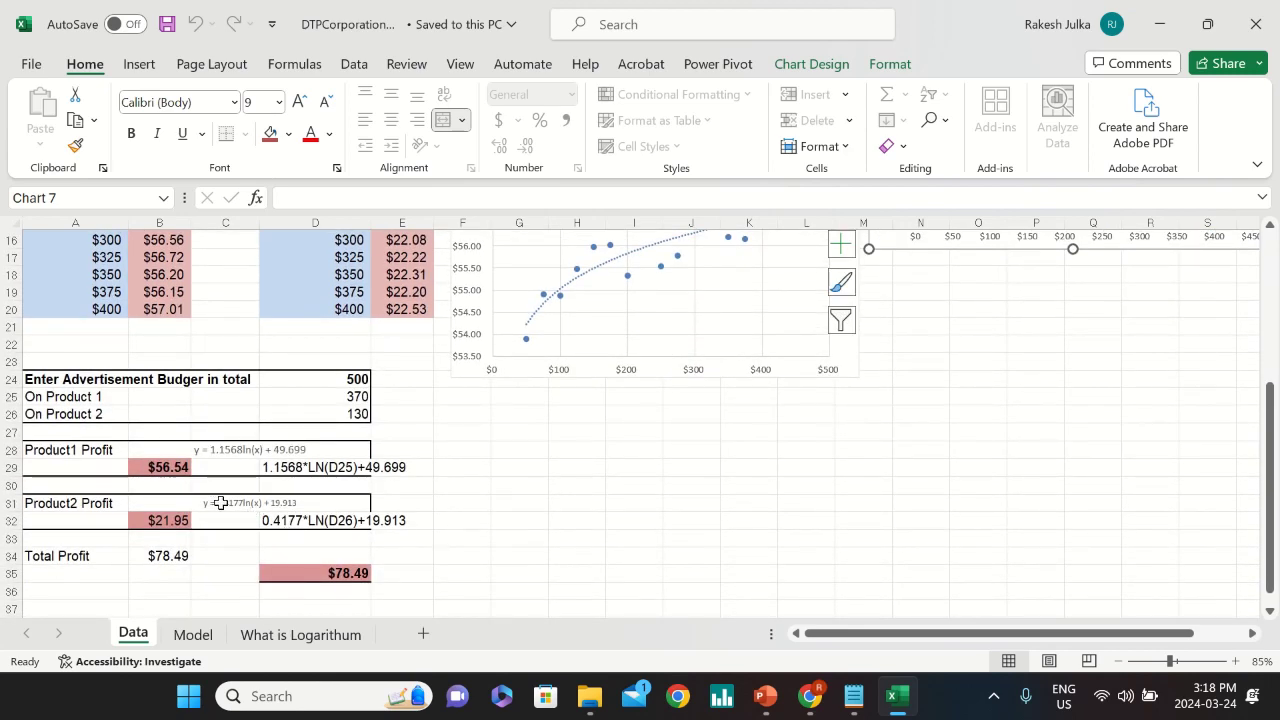
left_click(220, 502)
left_click(165, 522)
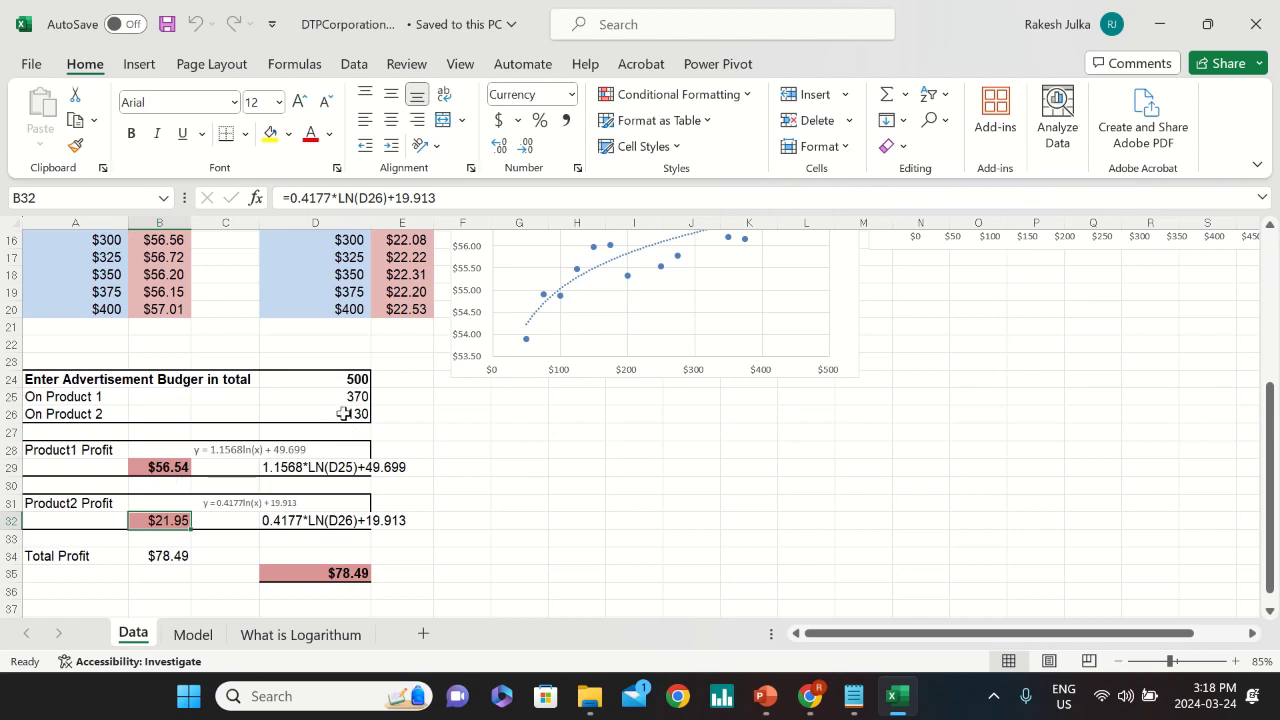
left_click(164, 556)
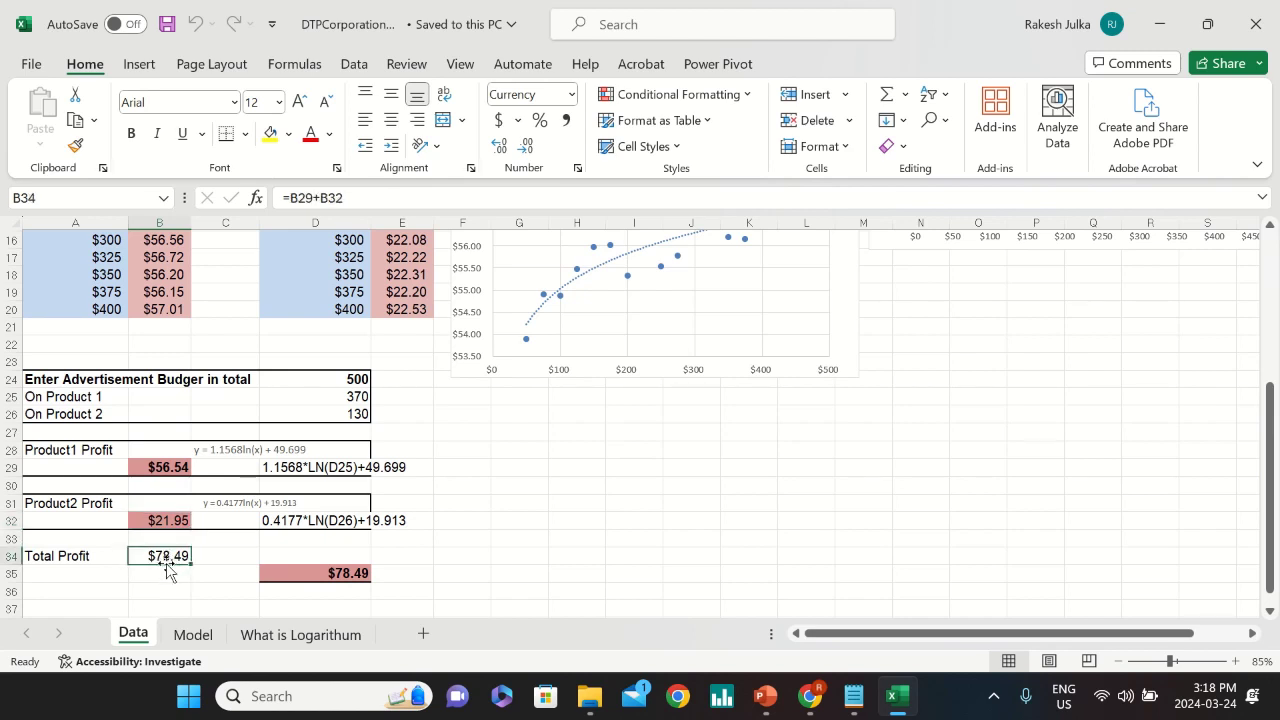
- Set the total advertisement budget in D24 to 600 and the Product 1 amount in D25 to 400
left_click(347, 385)
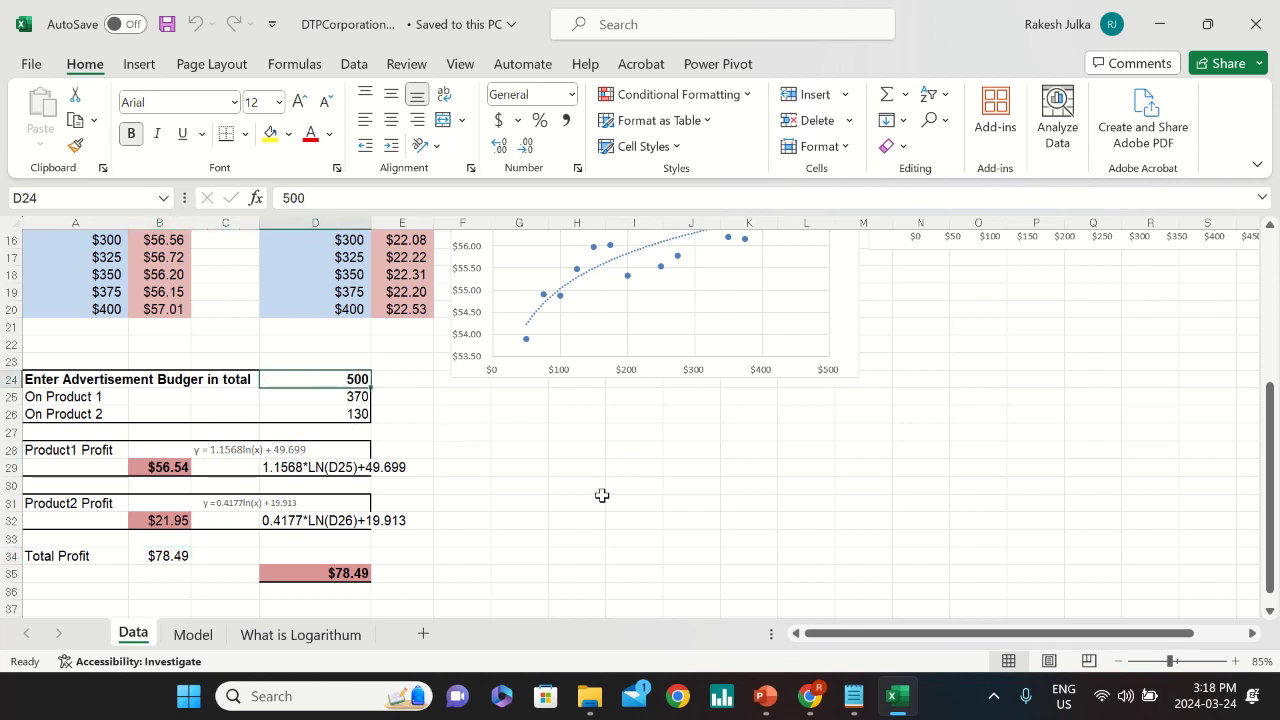
type("600")
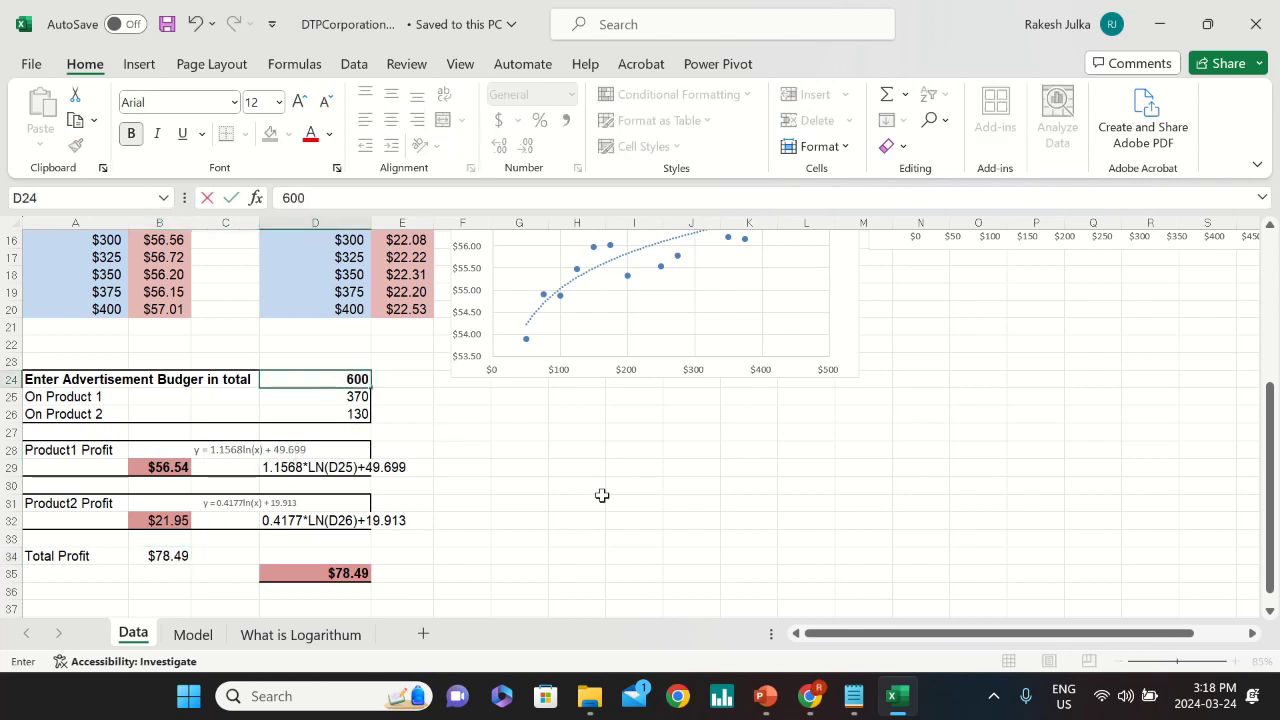
key("Return")
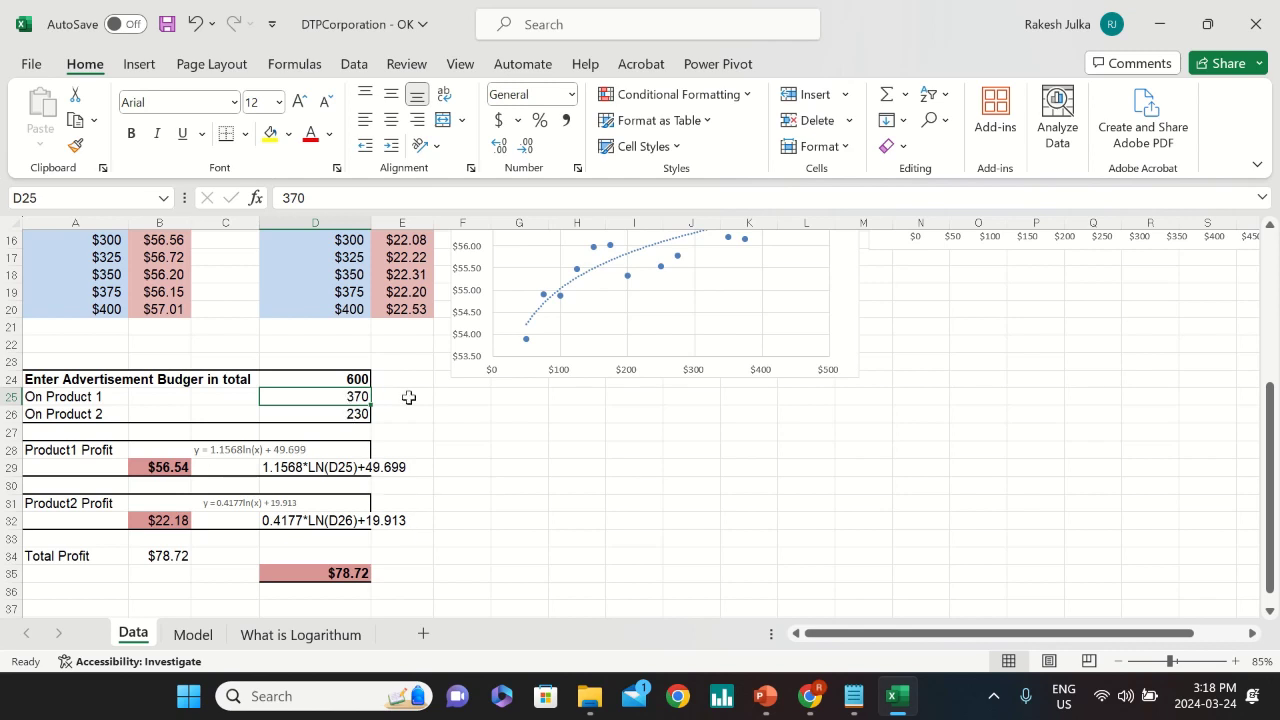
type("4")
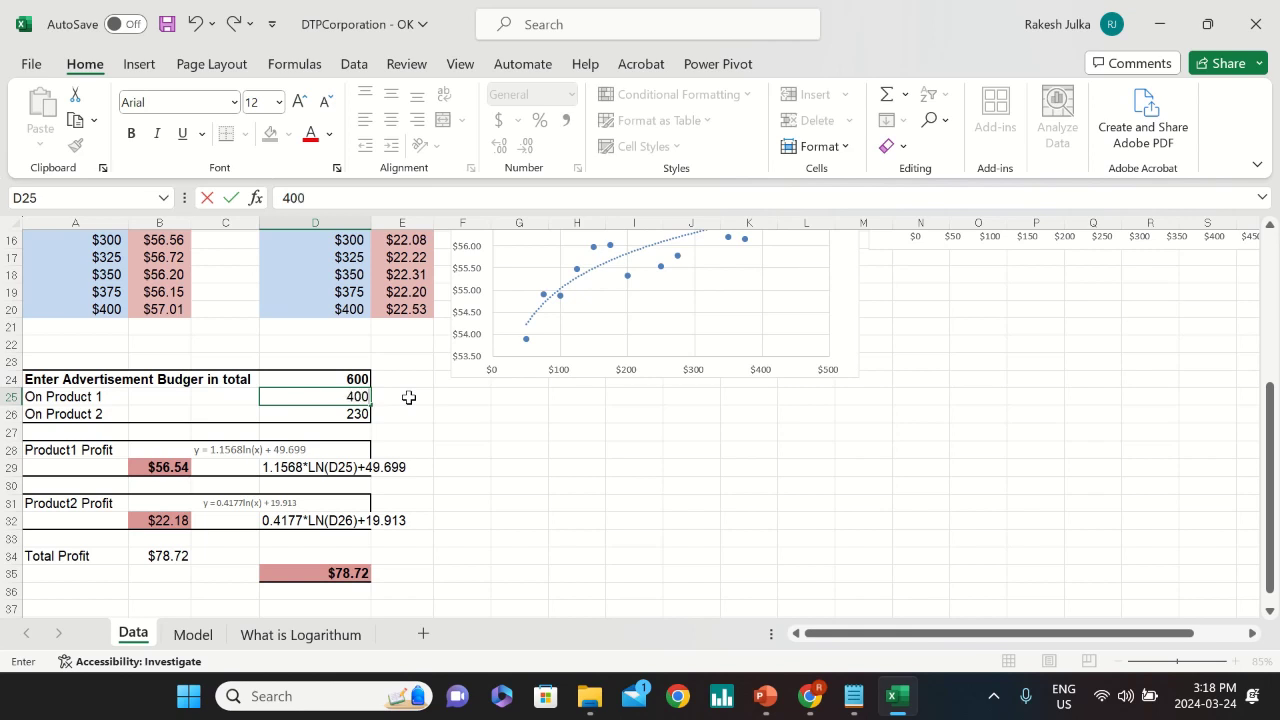
type("00")
key("Return")
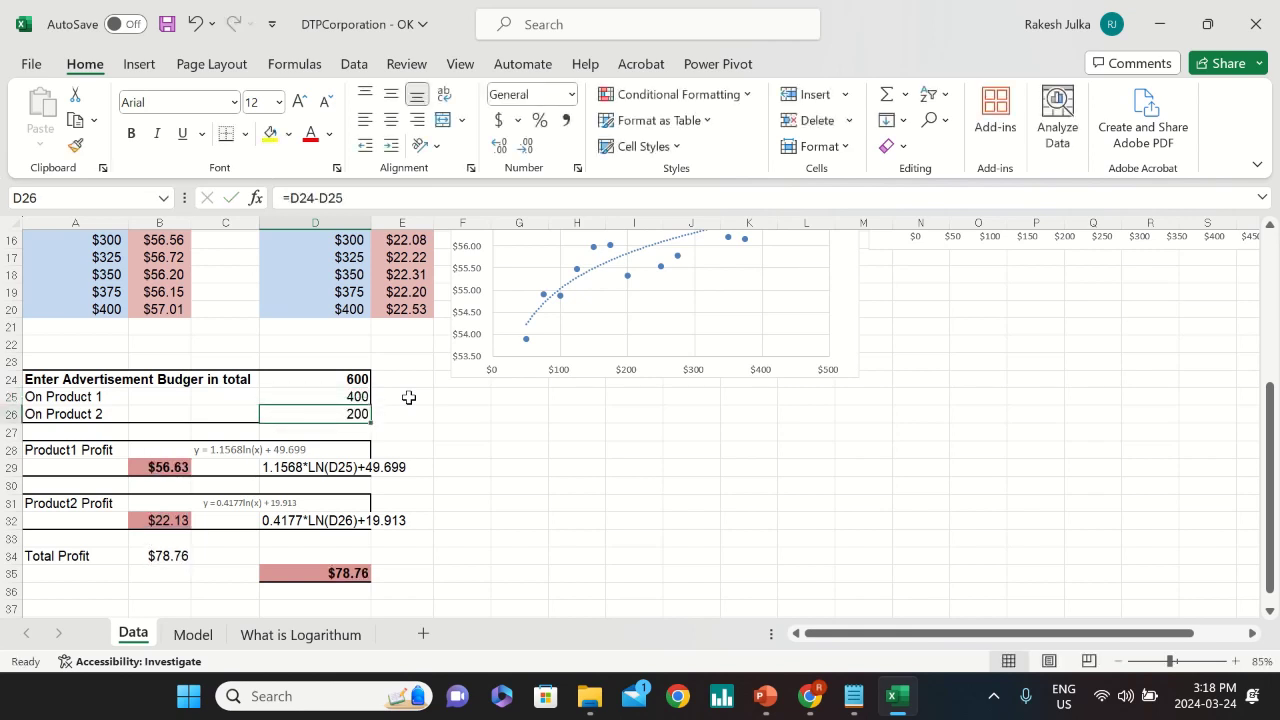
- Check the product budget split and the recalculated profit formulas for Product 1 and Product 2
left_click(346, 397)
left_click(78, 450)
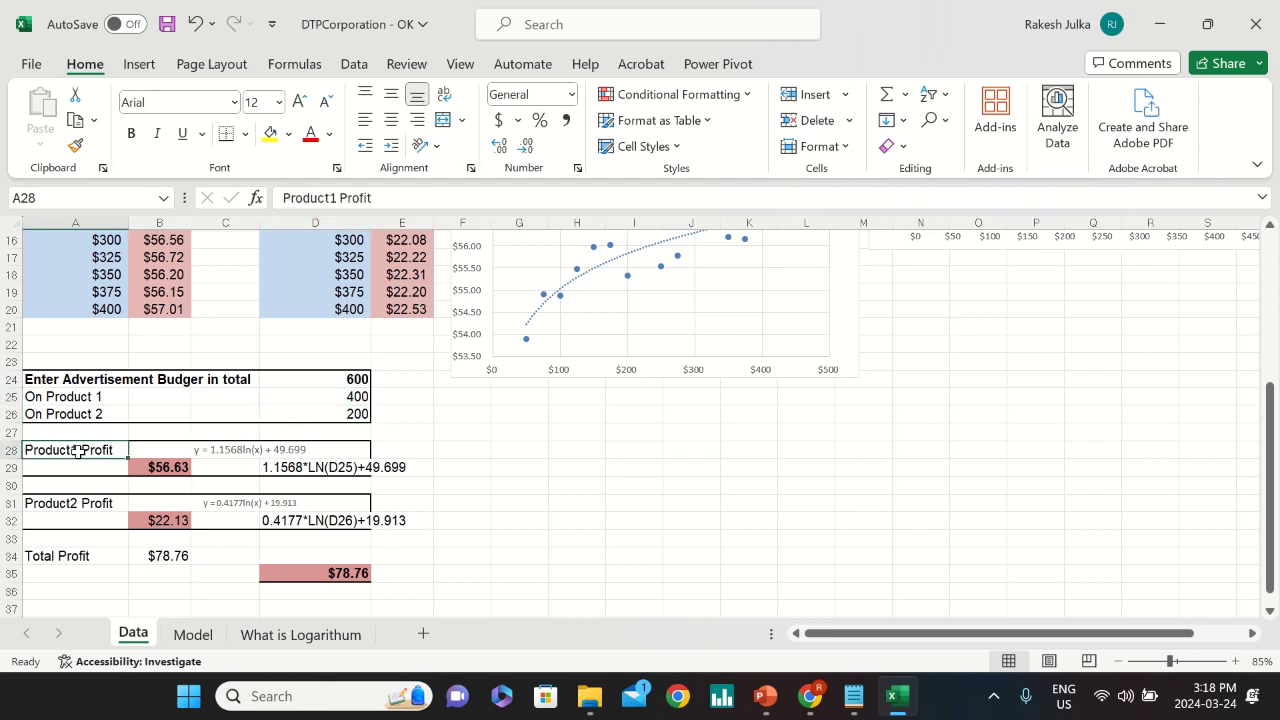
left_click(169, 468)
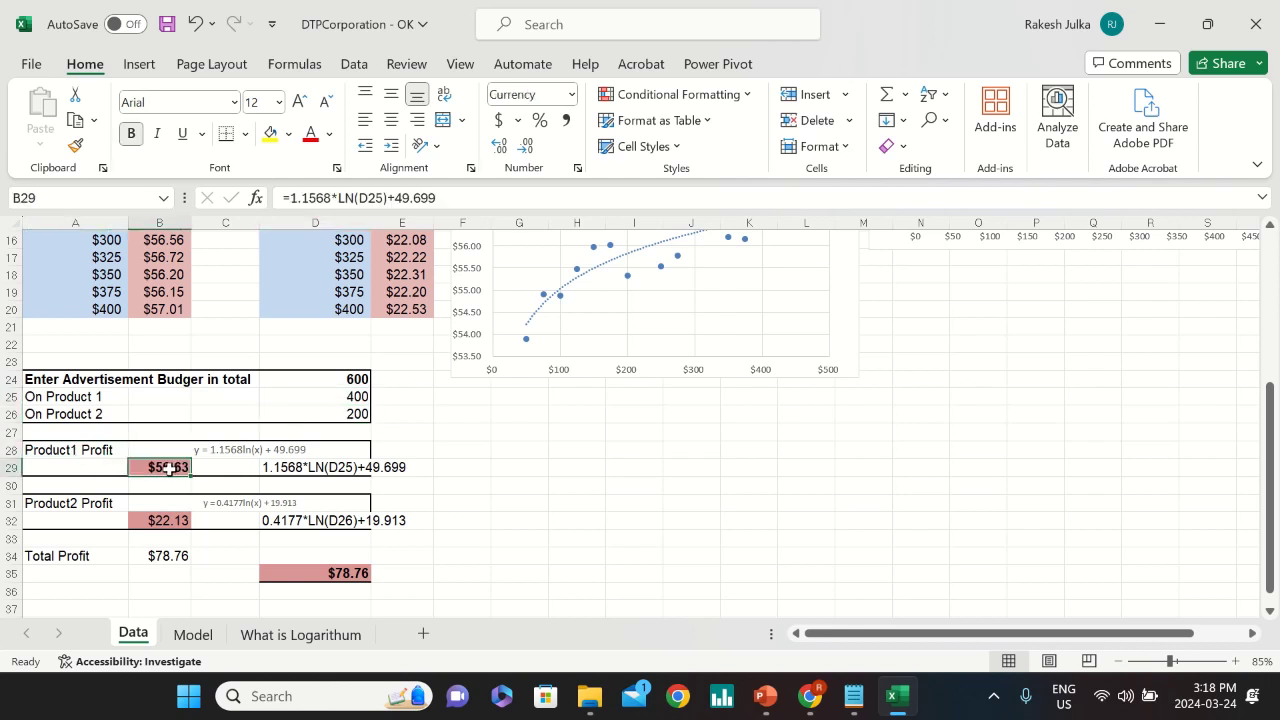
left_click(355, 415)
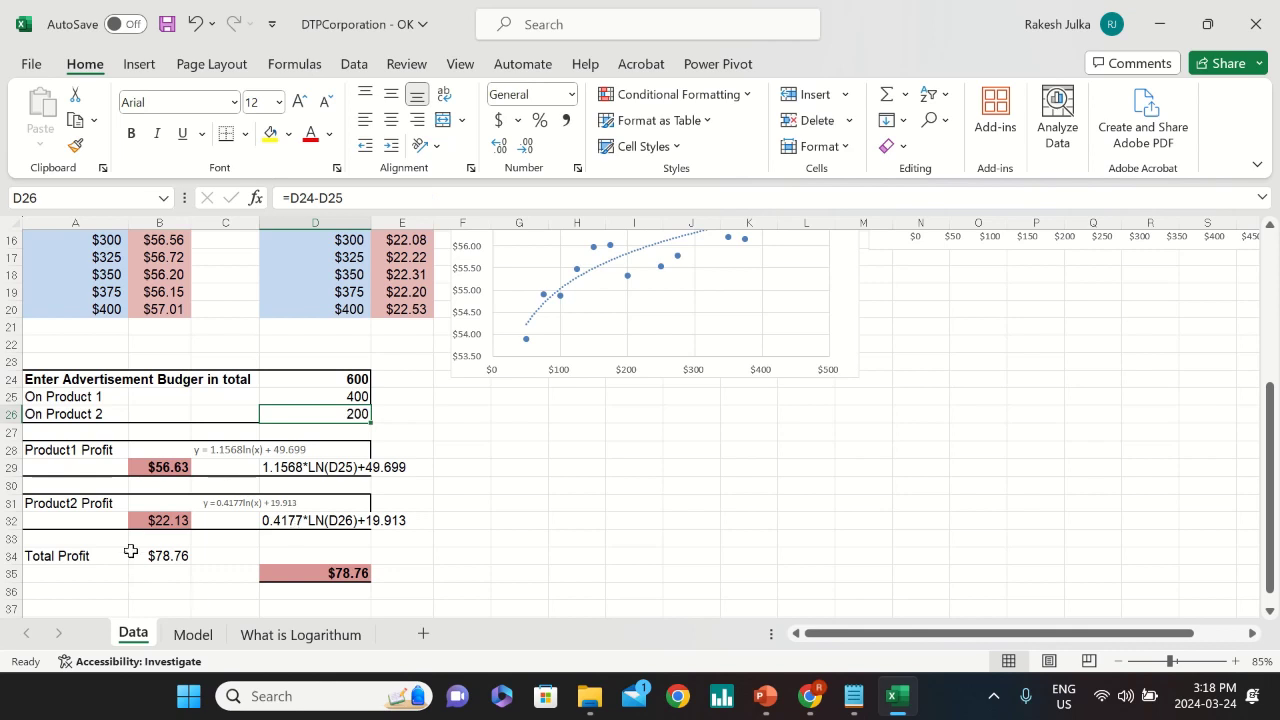
left_click(166, 522)
left_click(165, 466)
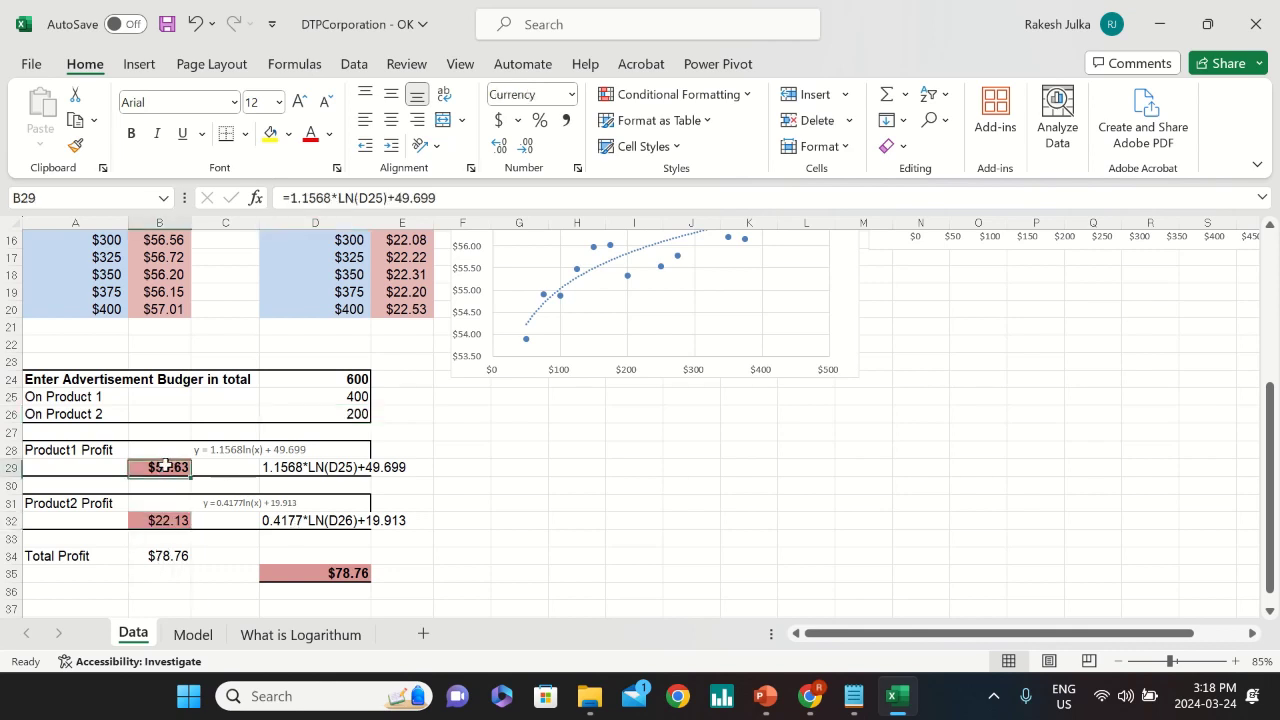
- Set the total advertisement budget in D24 to 700 and the Product 1 amount in D25 to 350, and check the total profit
left_click(166, 556)
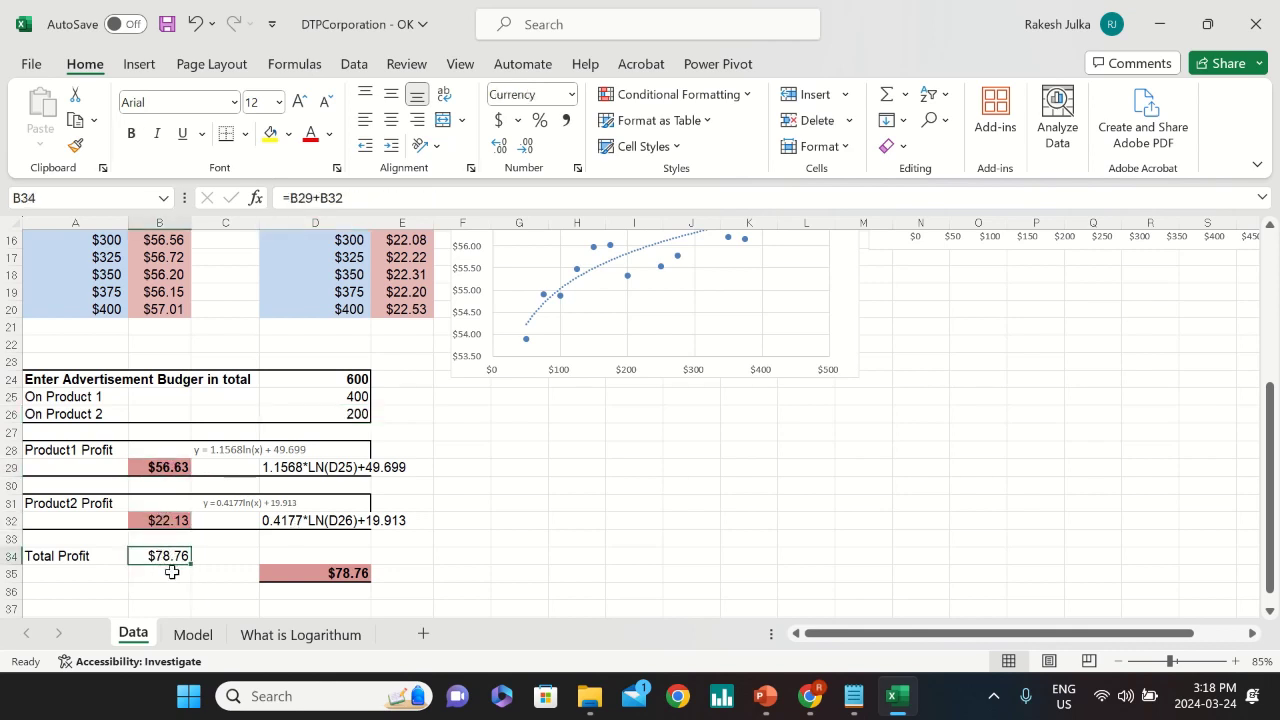
left_click(352, 379)
type("700")
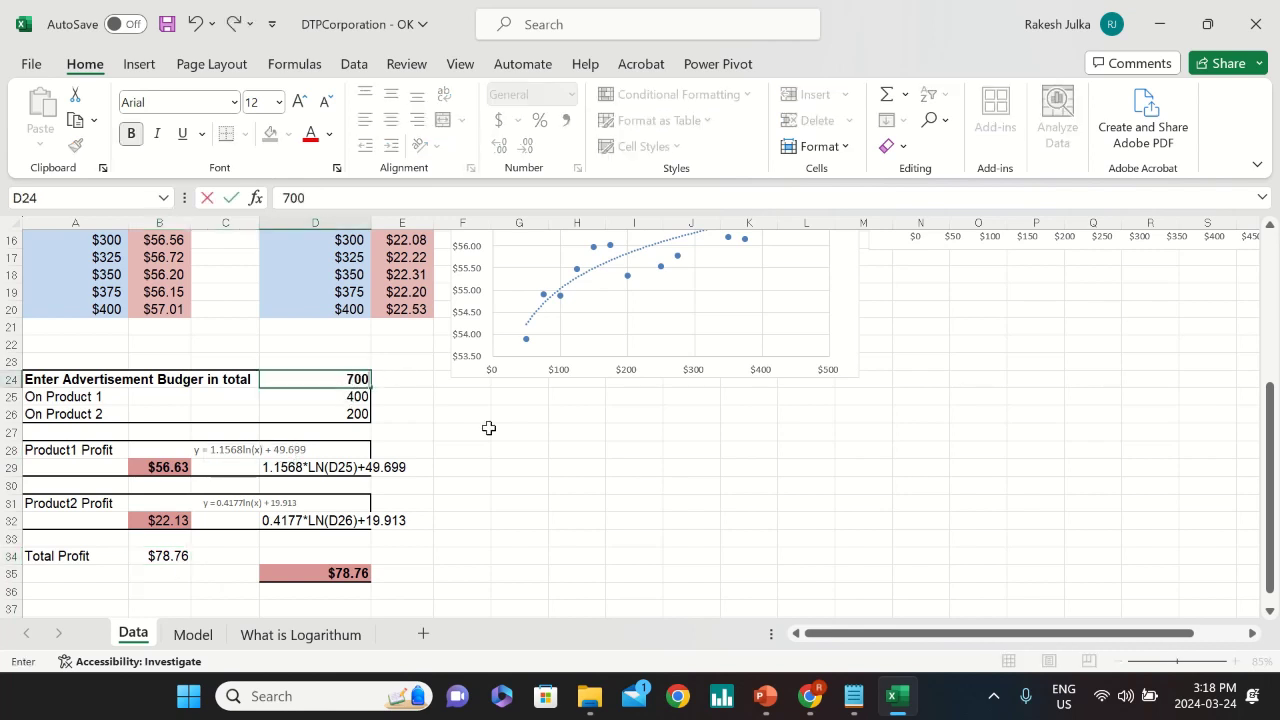
key("Return")
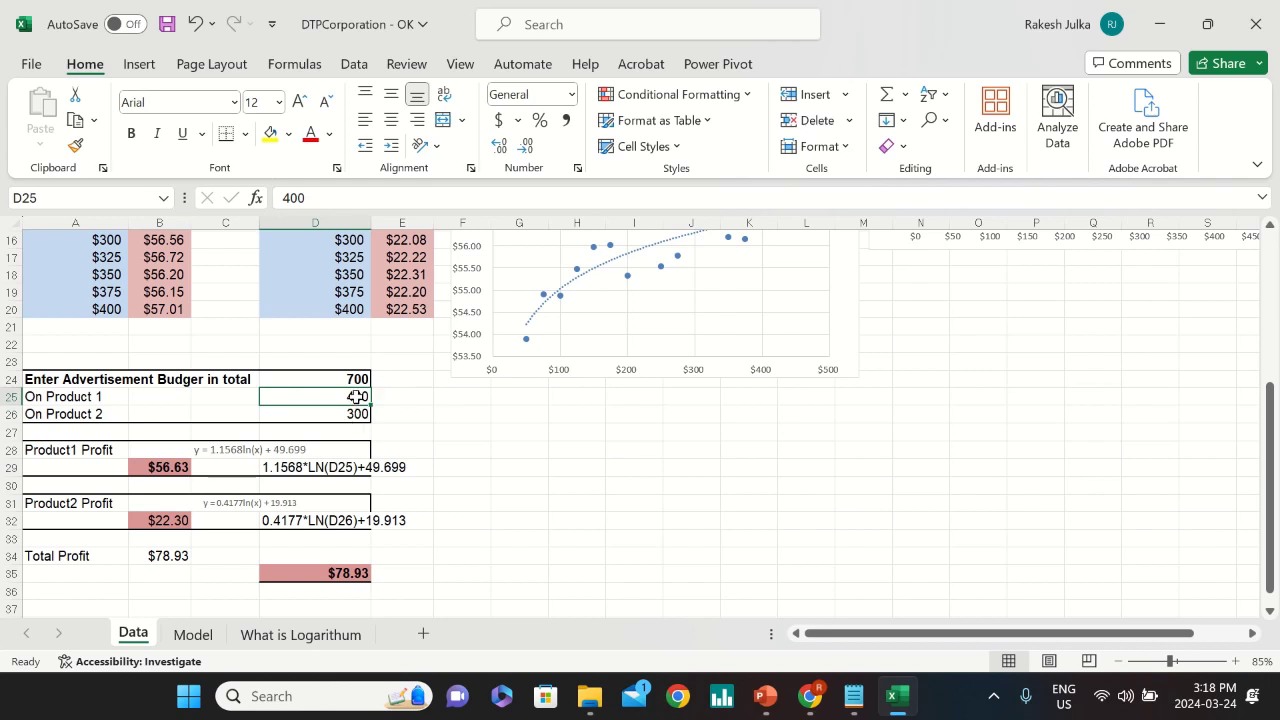
type("350")
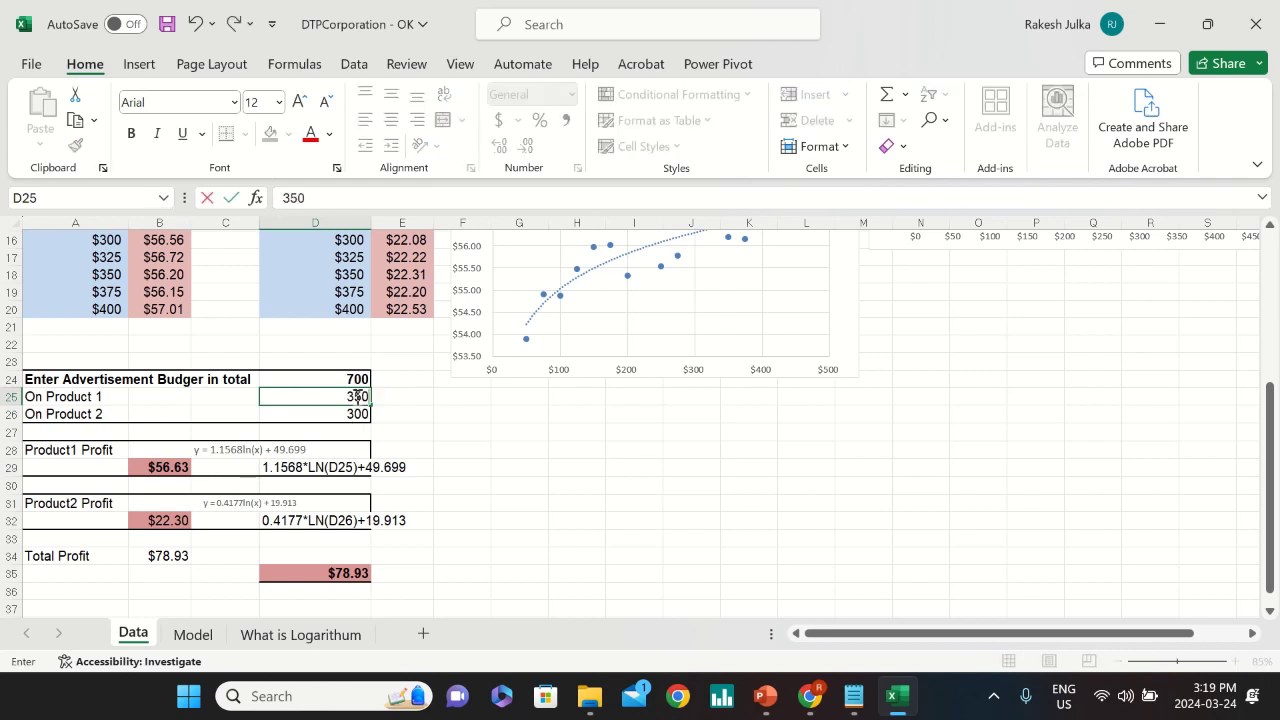
key("Return")
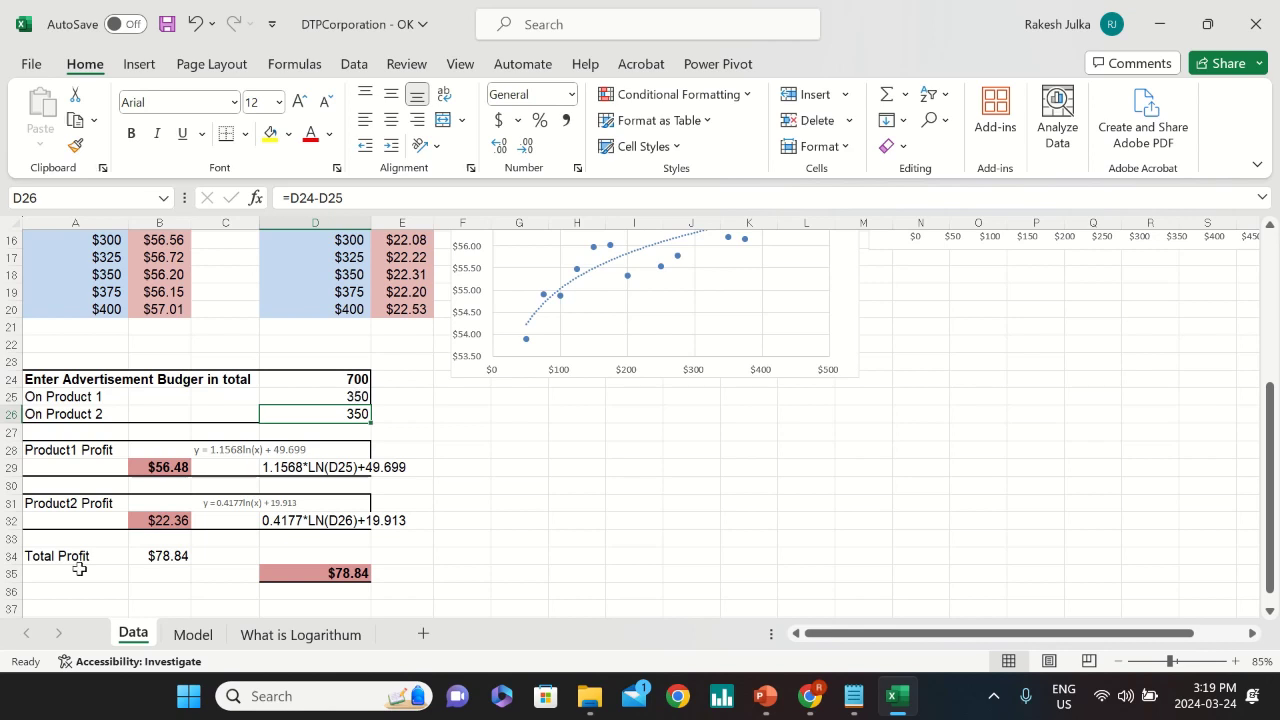
left_click(171, 560)
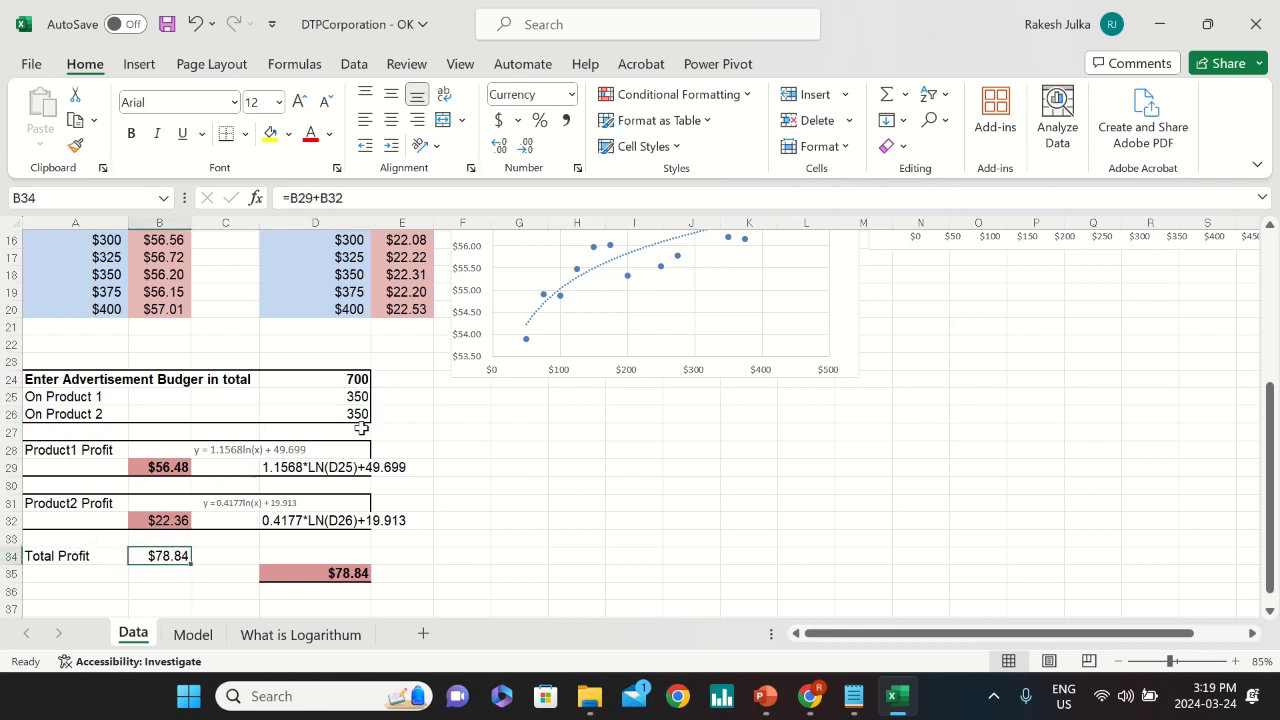
- Set the Product 1 amount in D25 to 200, check the total profit, and set the total advertisement budget in D24 to 300
left_click(350, 394)
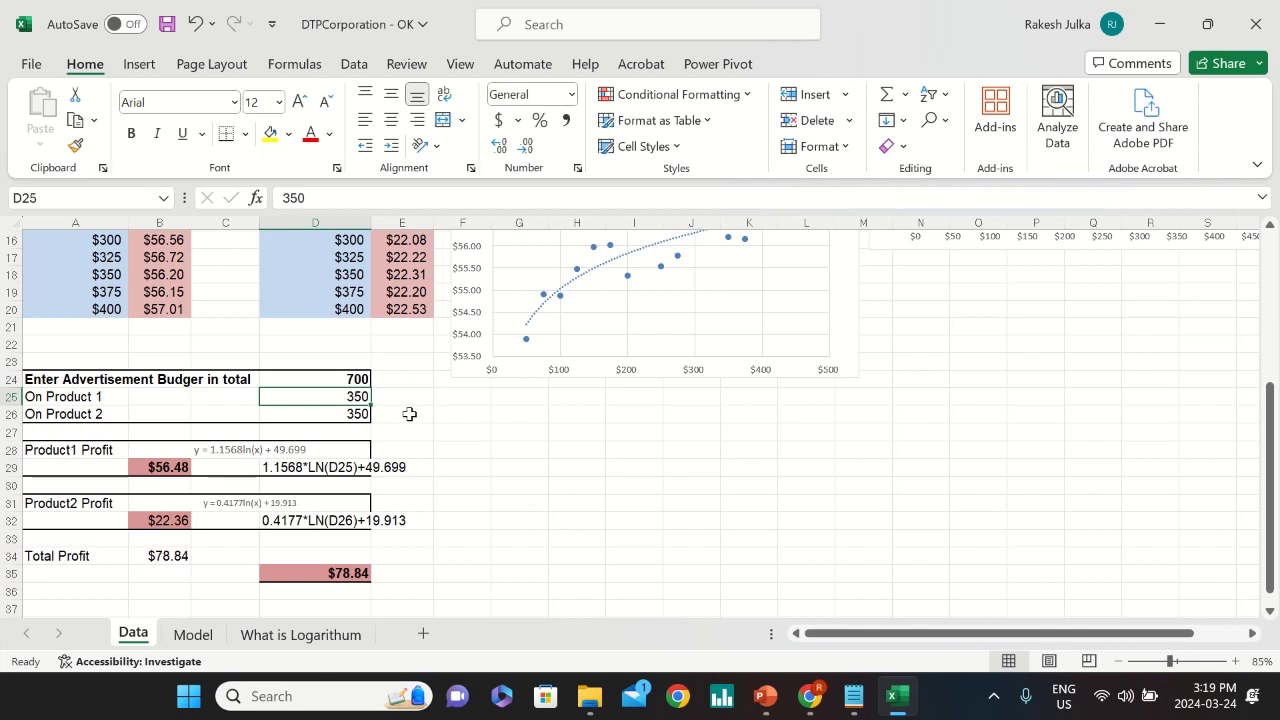
type("200")
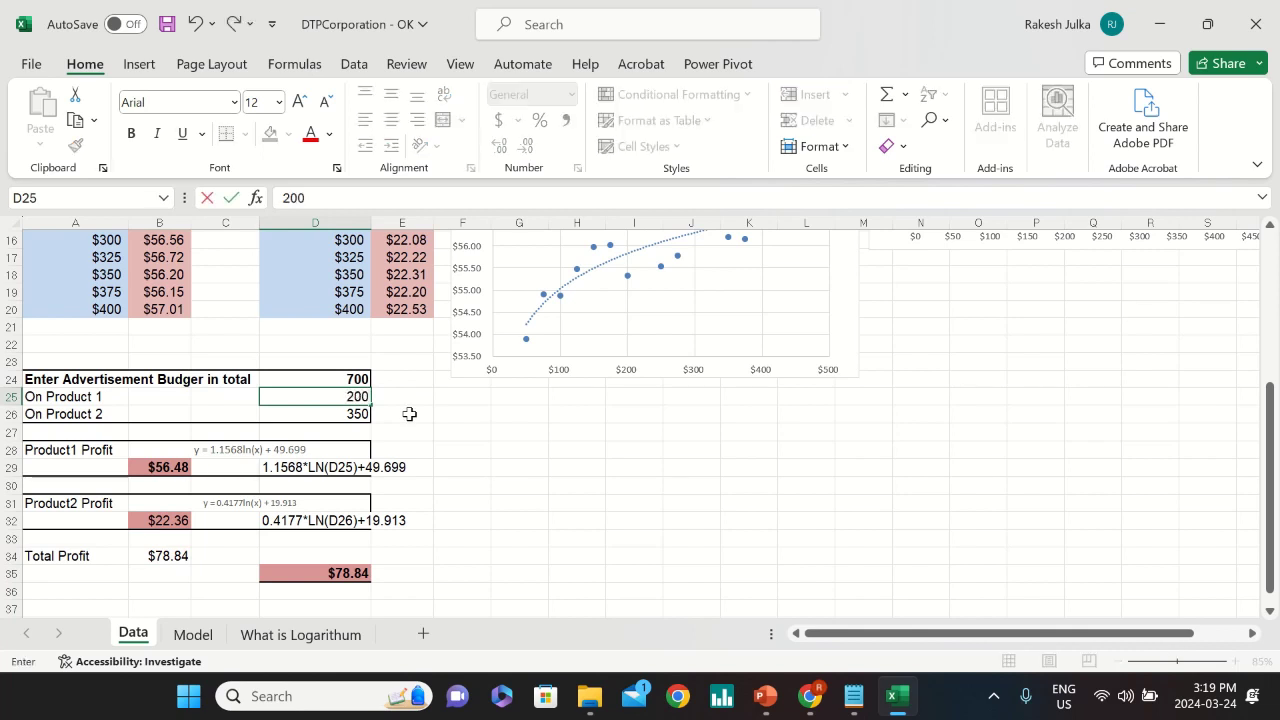
key("Return")
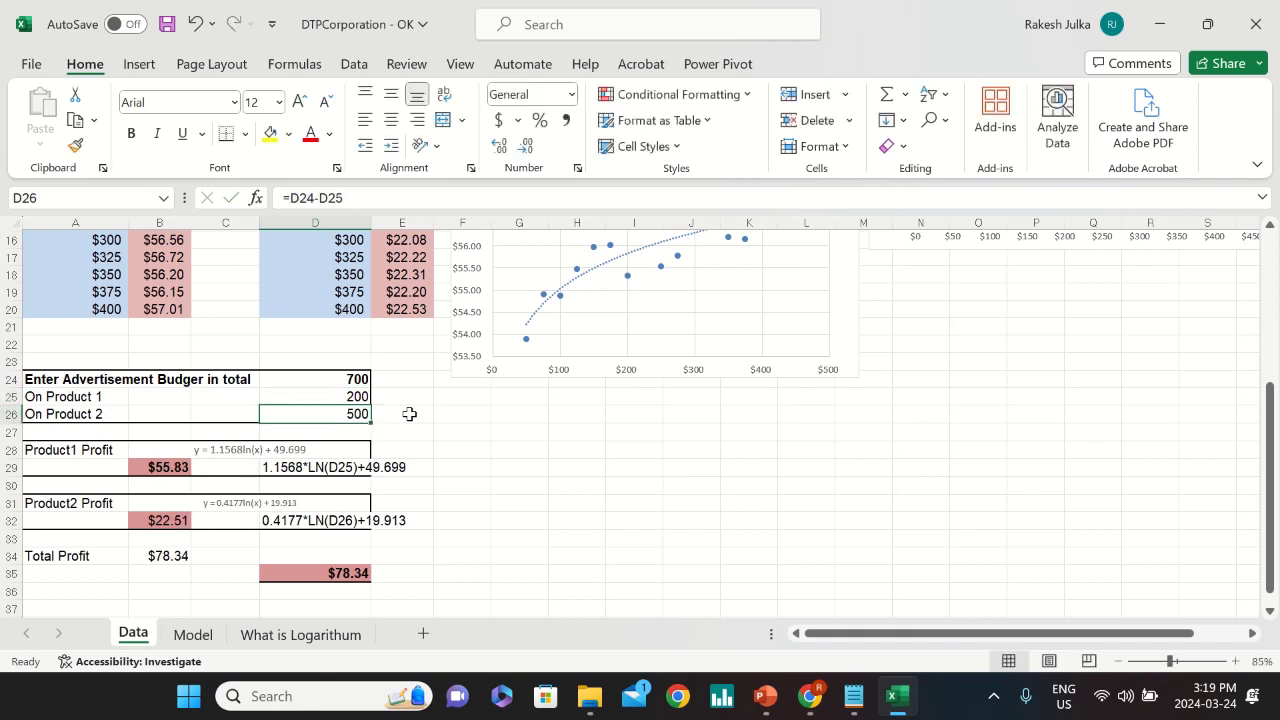
left_click(177, 560)
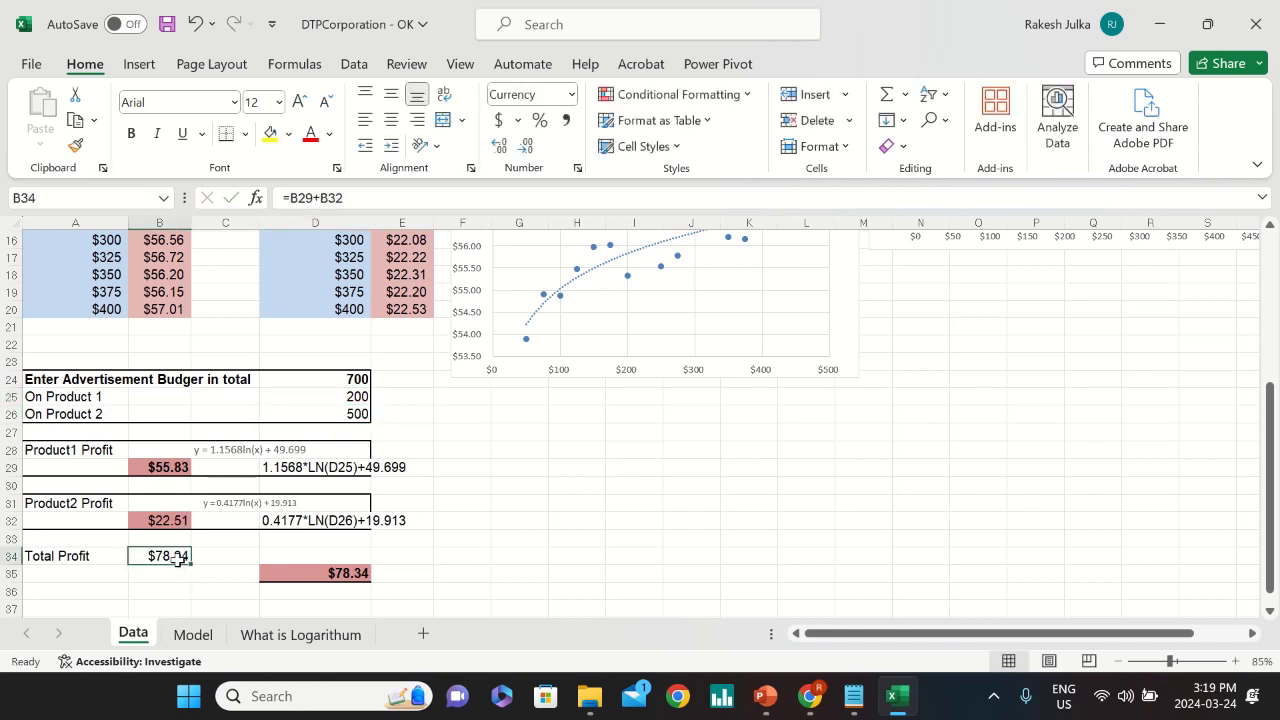
left_click(357, 381)
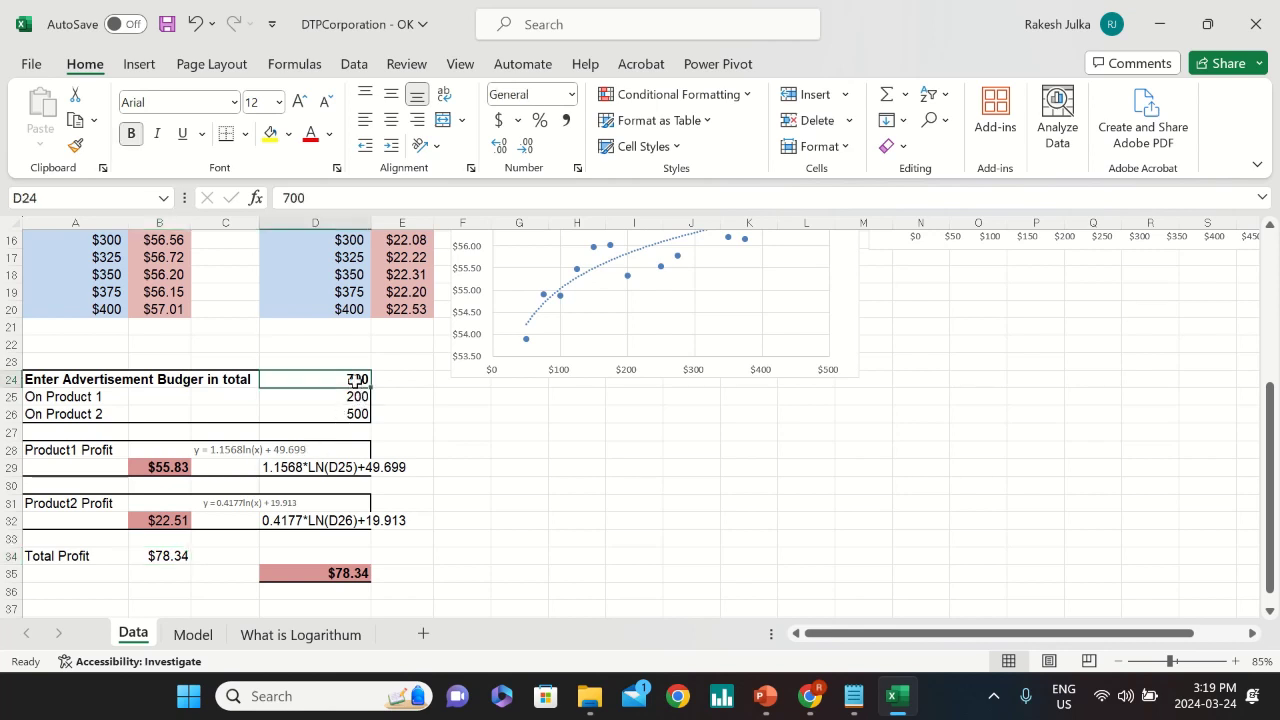
type("300")
key("Return")
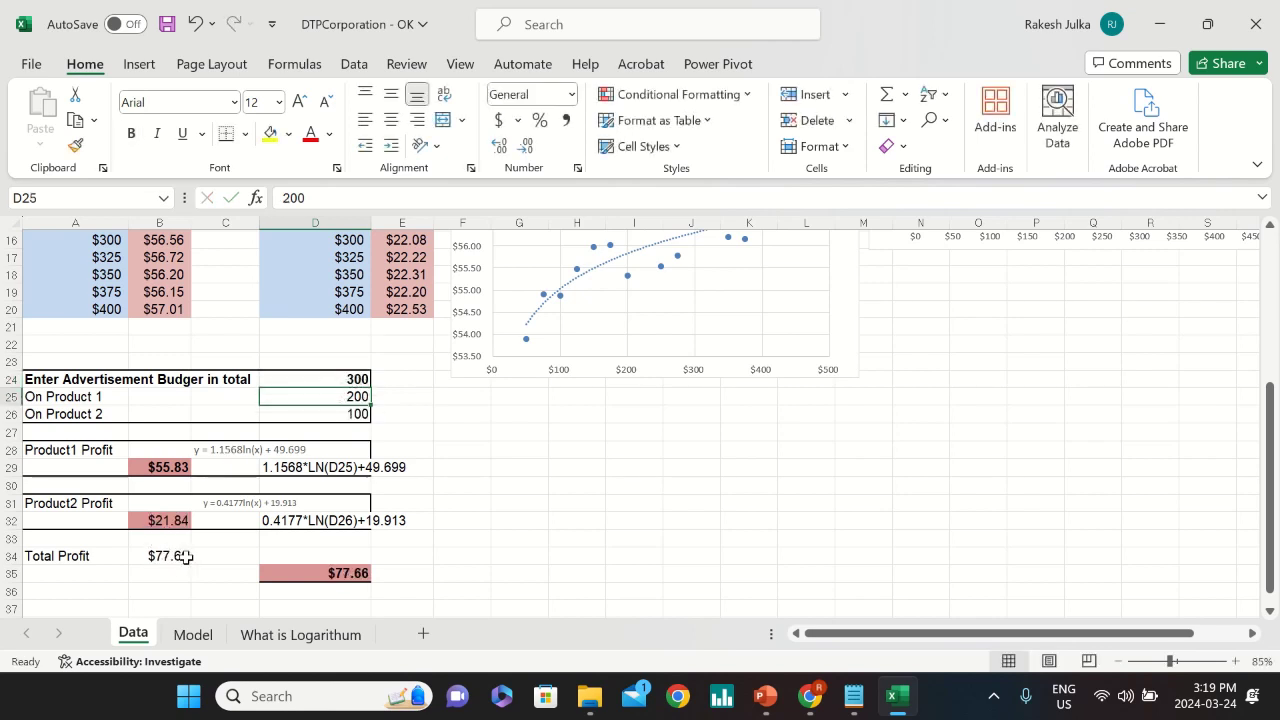
- Delete the existing Product 1 and Product 2 profit scatter charts from the Data sheet
scroll(186, 557, "up", 2)
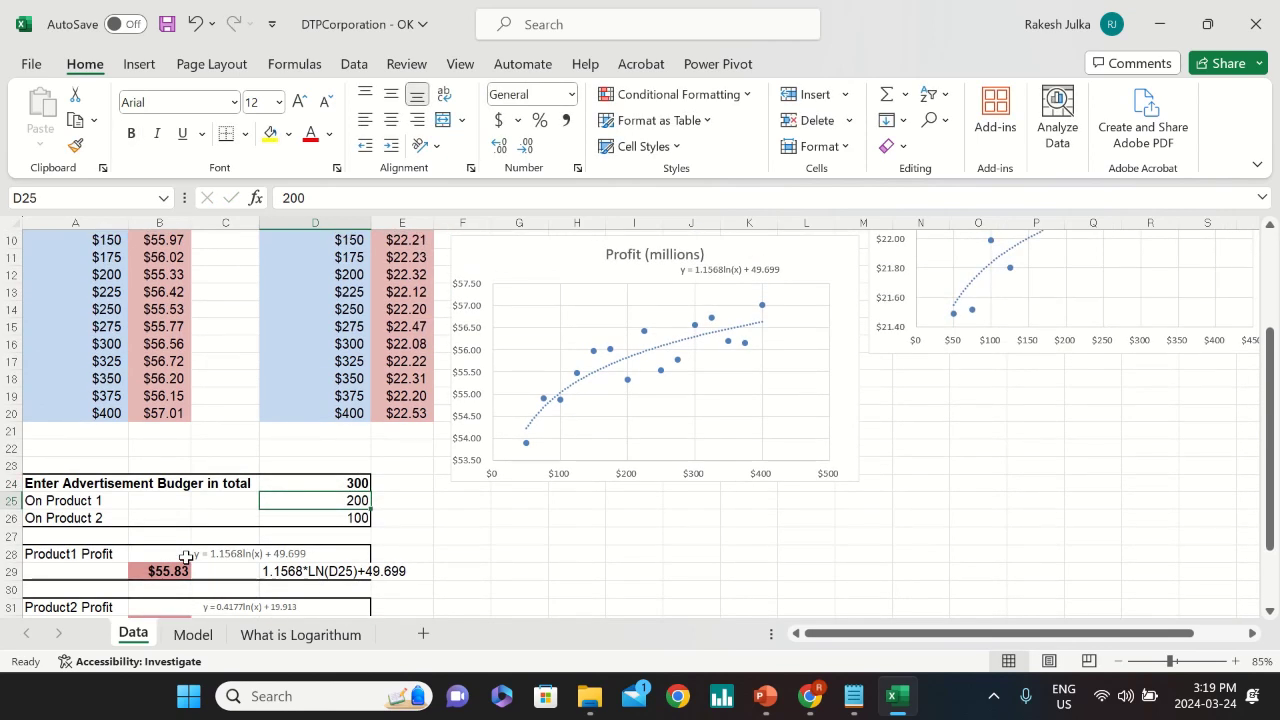
scroll(217, 531, "down", 1)
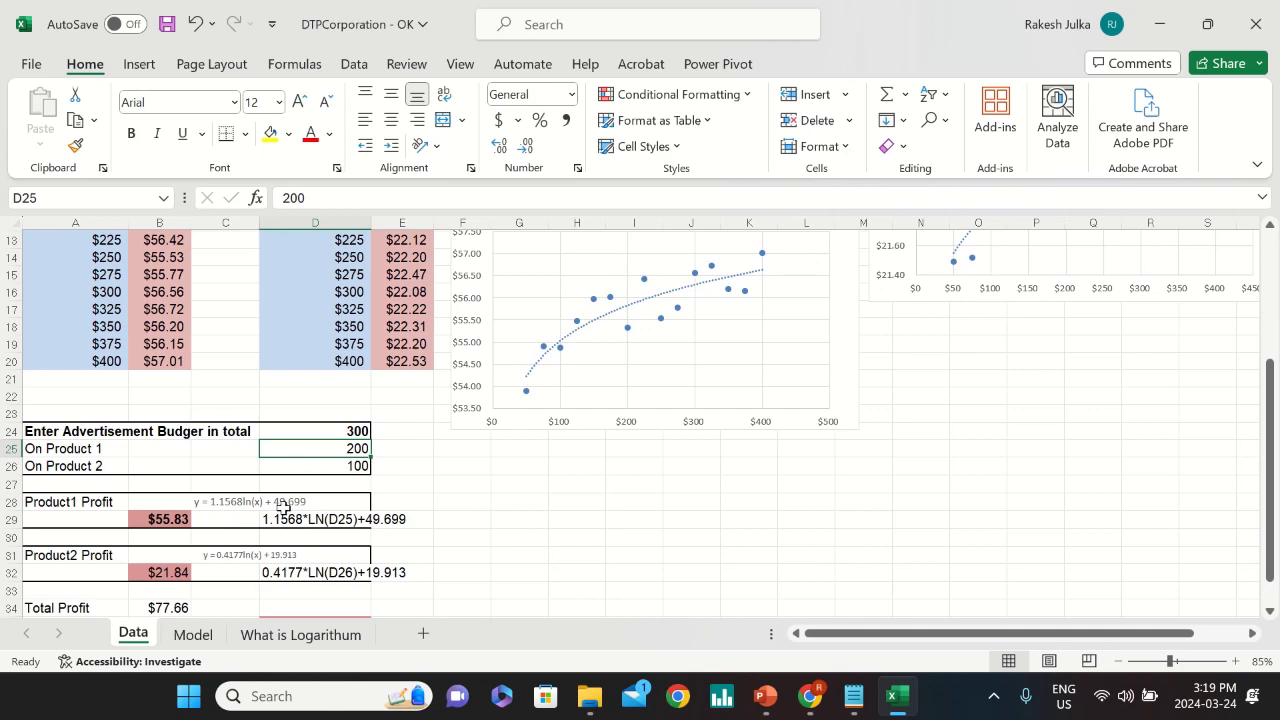
scroll(830, 485, "up", 2)
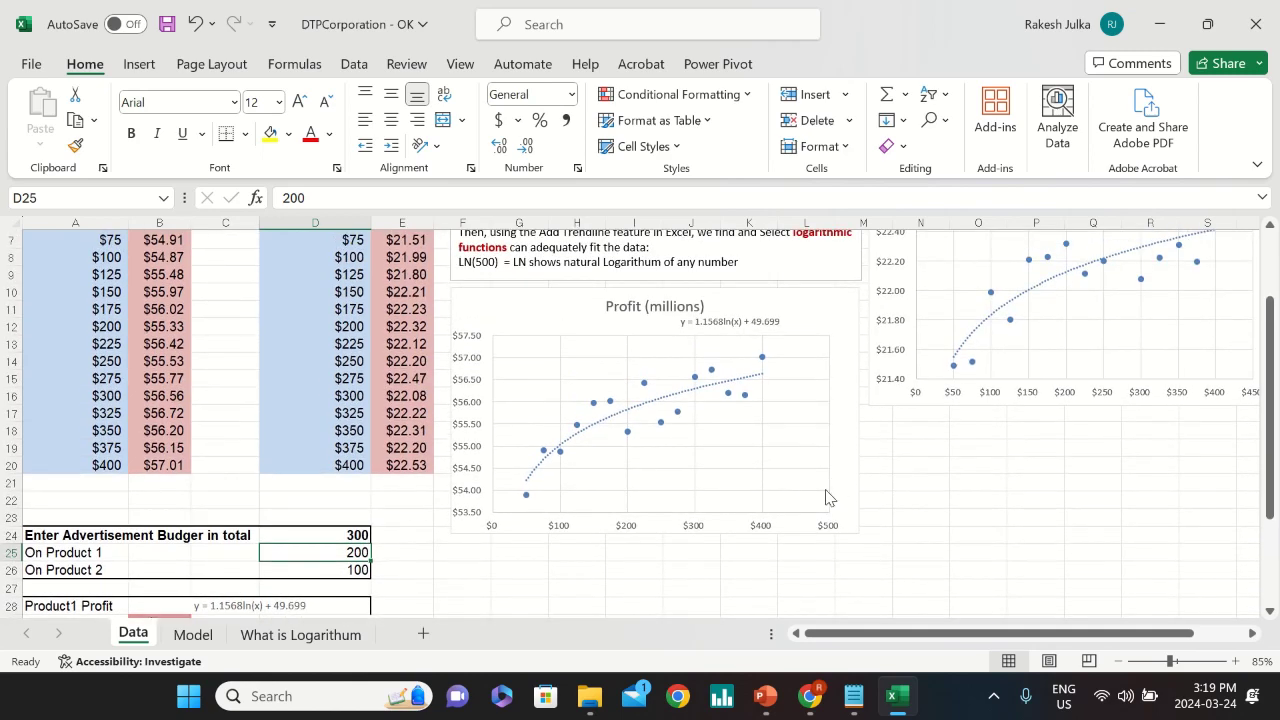
scroll(826, 498, "up", 1)
left_click(780, 373)
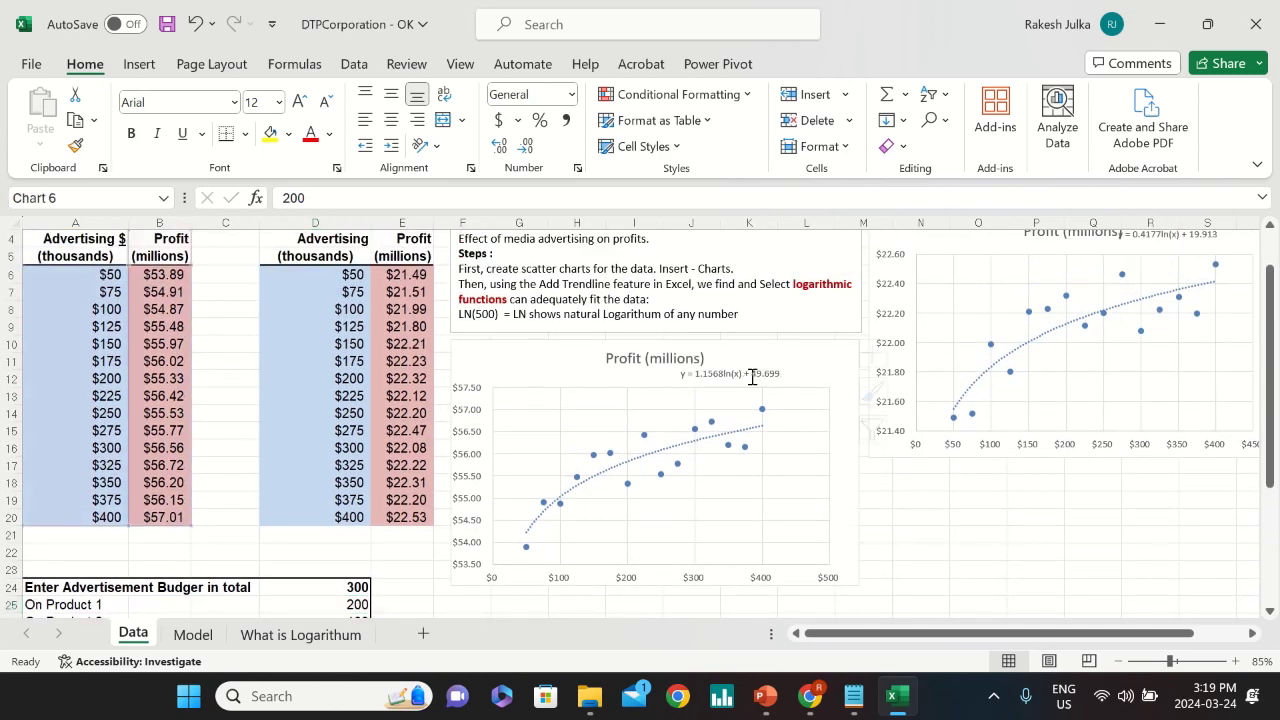
left_click(829, 358)
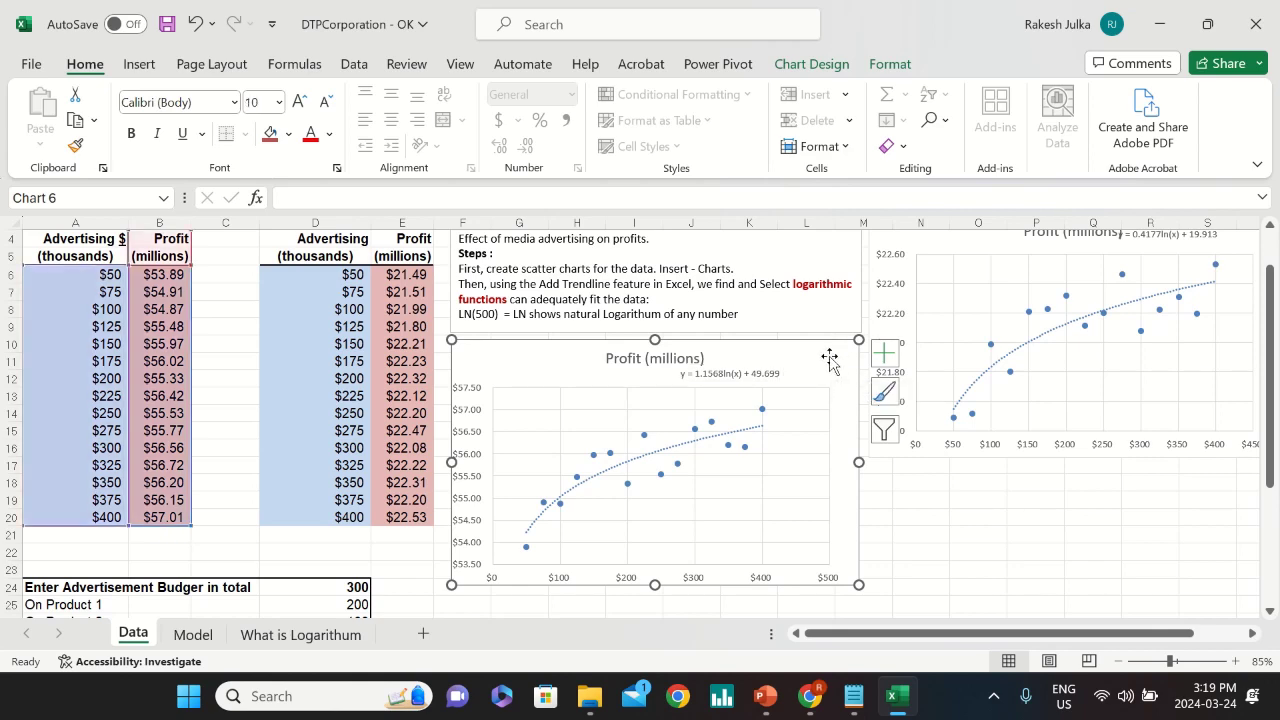
key("Delete")
scroll(1037, 371, "up", 1)
left_click(933, 287)
key("Delete")
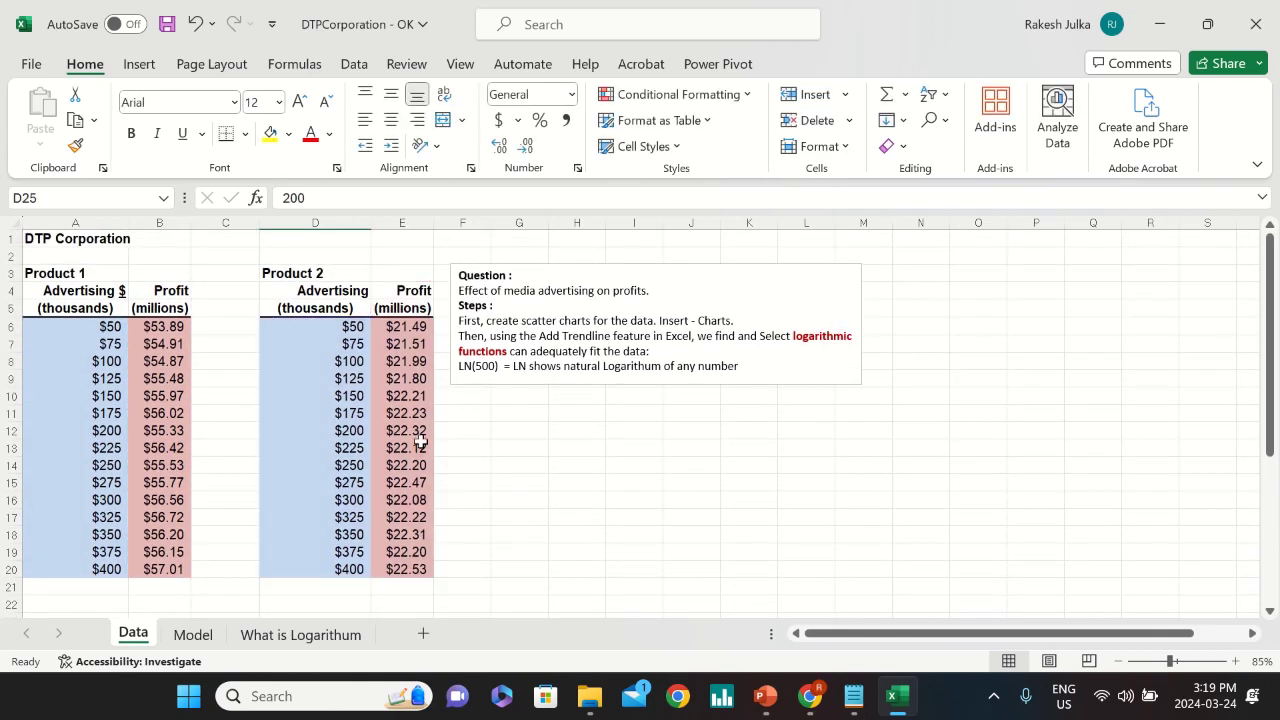
- Examine the Product 1 and Product 2 data tables and the text box instructions on creating scatter charts
scroll(205, 543, "down", 3)
scroll(205, 543, "up", 2)
scroll(205, 543, "up", 1)
left_click_drag(78, 238, 402, 575)
left_click(548, 514)
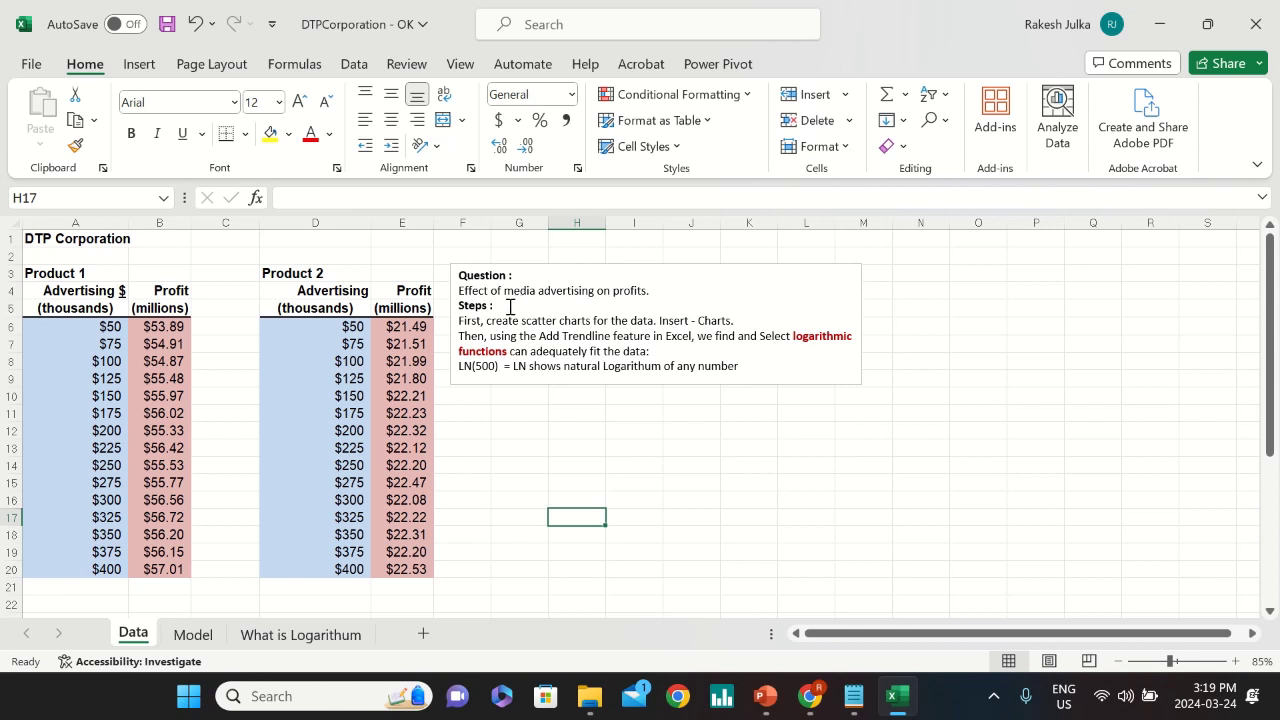
left_click_drag(526, 321, 654, 326)
left_click(585, 498)
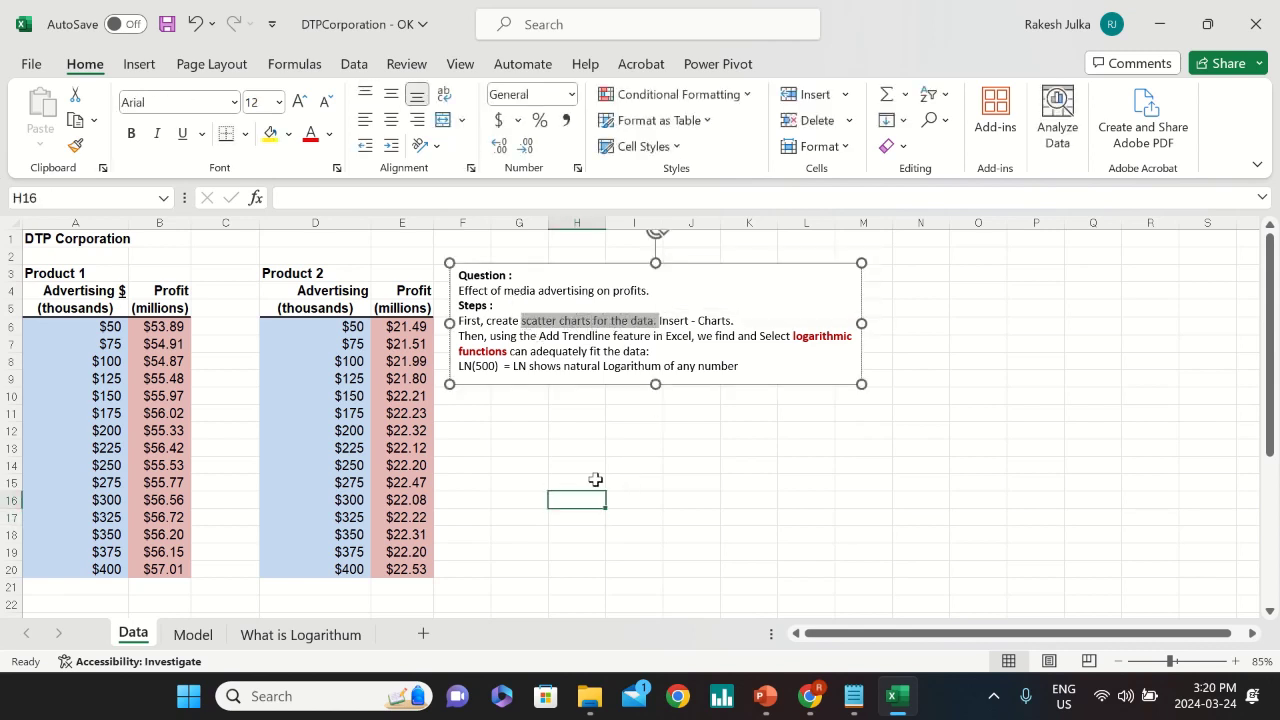
left_click_drag(651, 327, 749, 323)
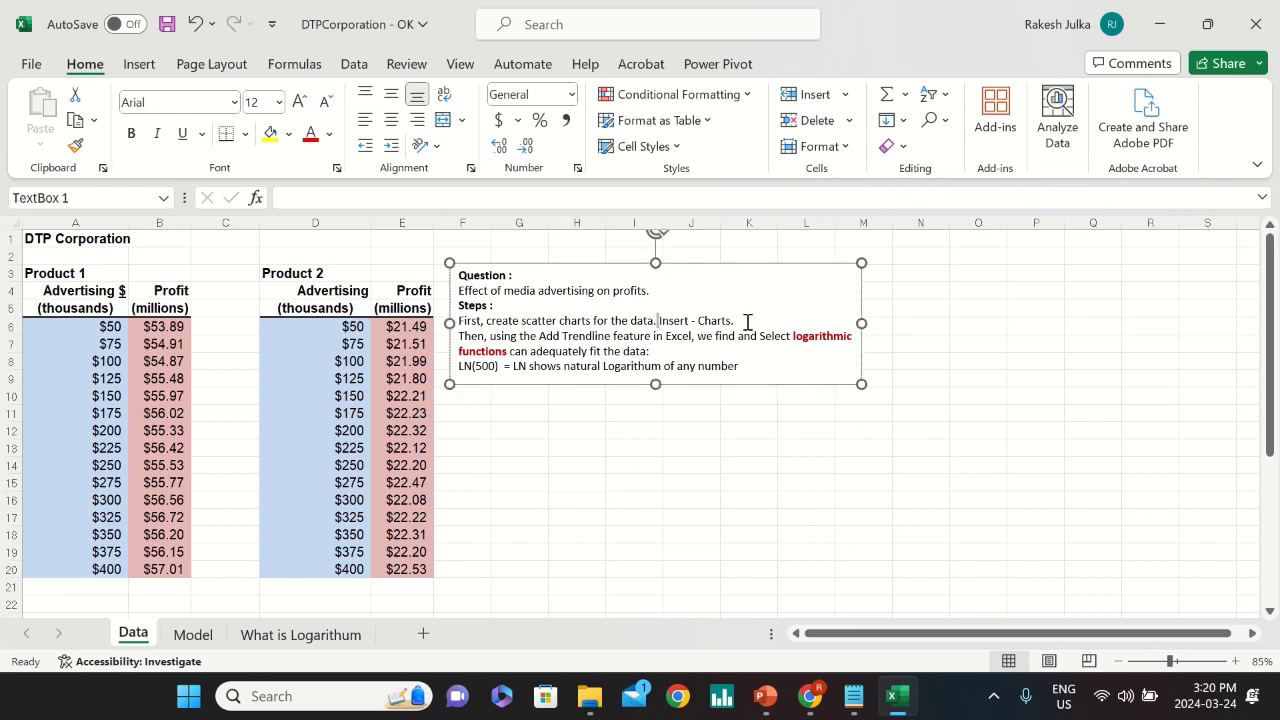
left_click(523, 477)
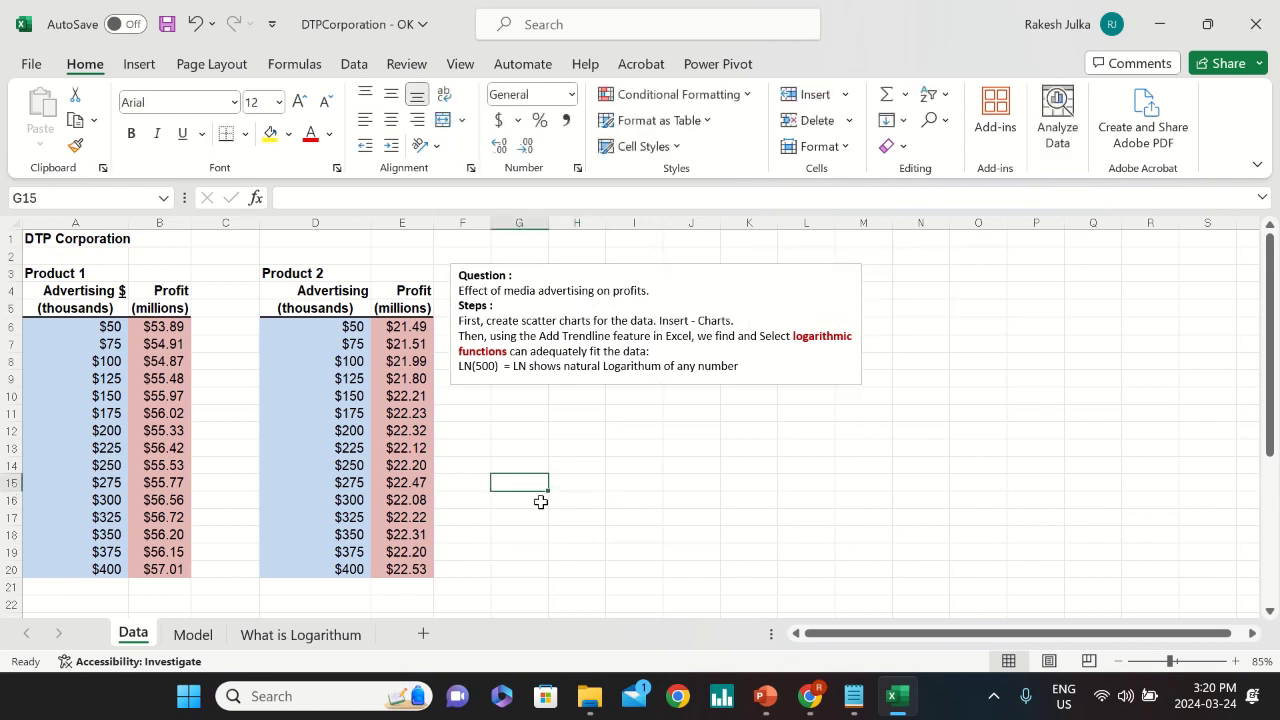
left_click(140, 64)
left_click(448, 152)
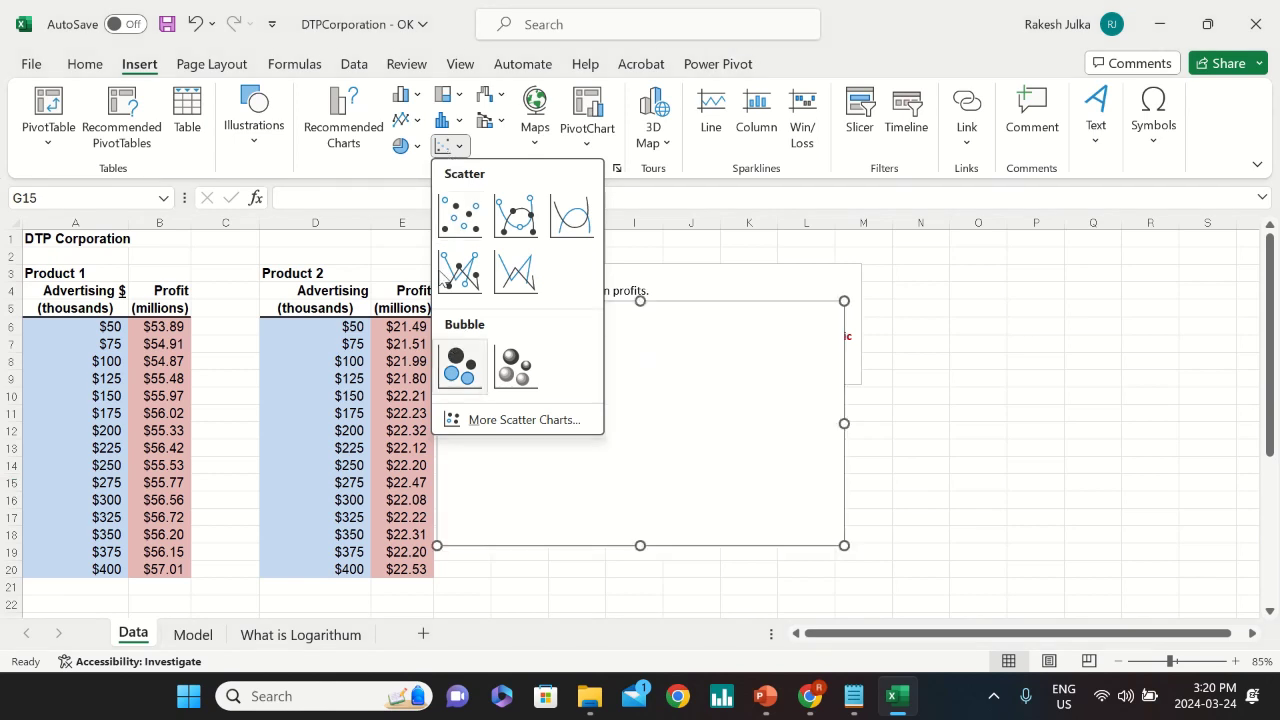
left_click(461, 218)
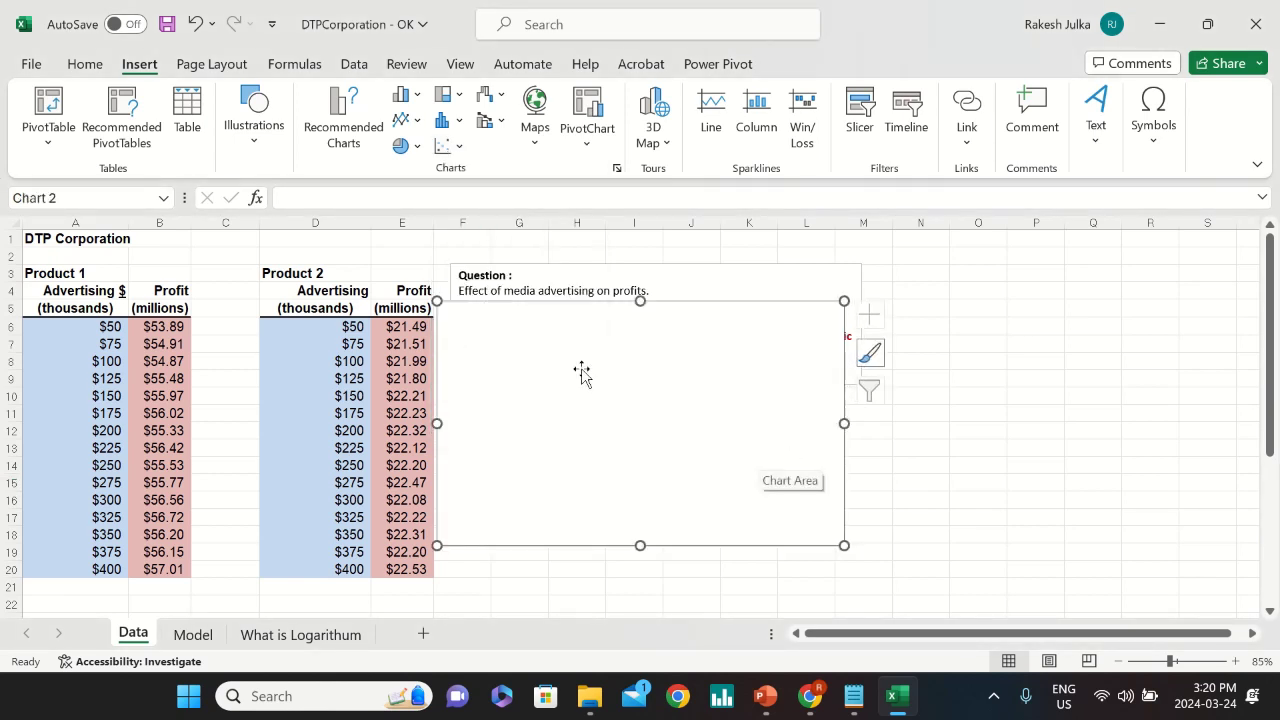
left_click(1027, 354)
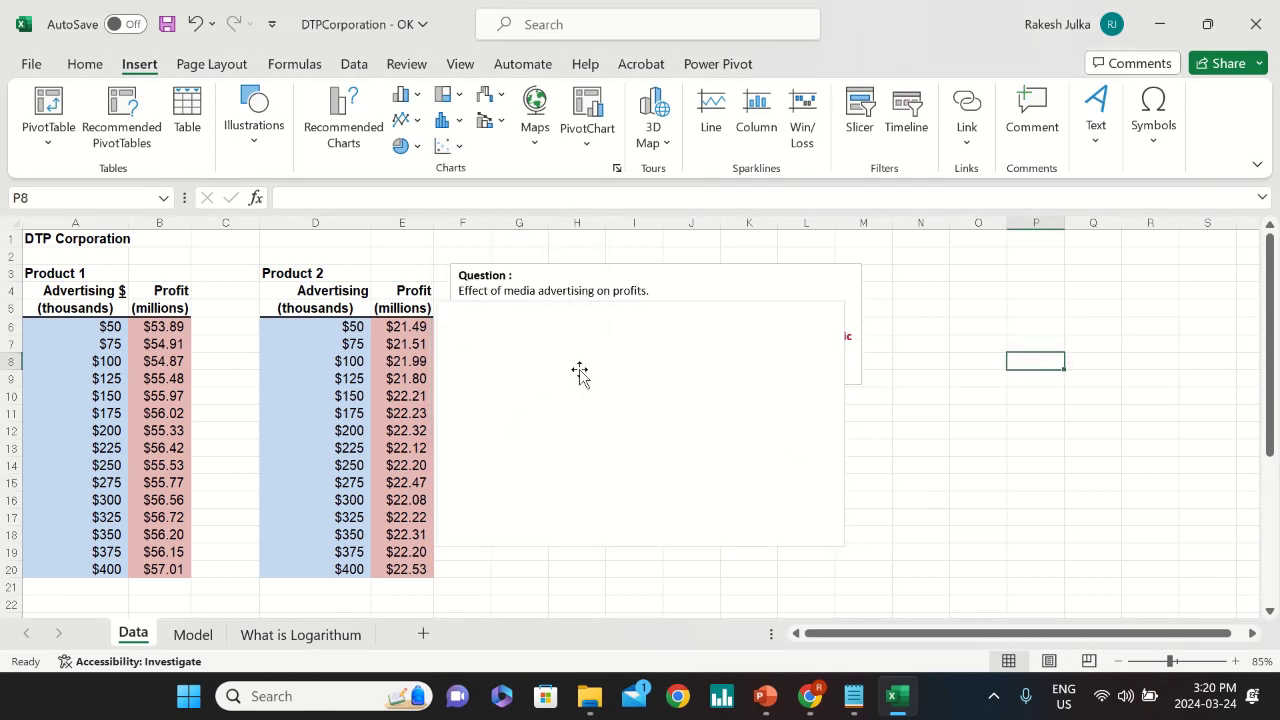
left_click(733, 405)
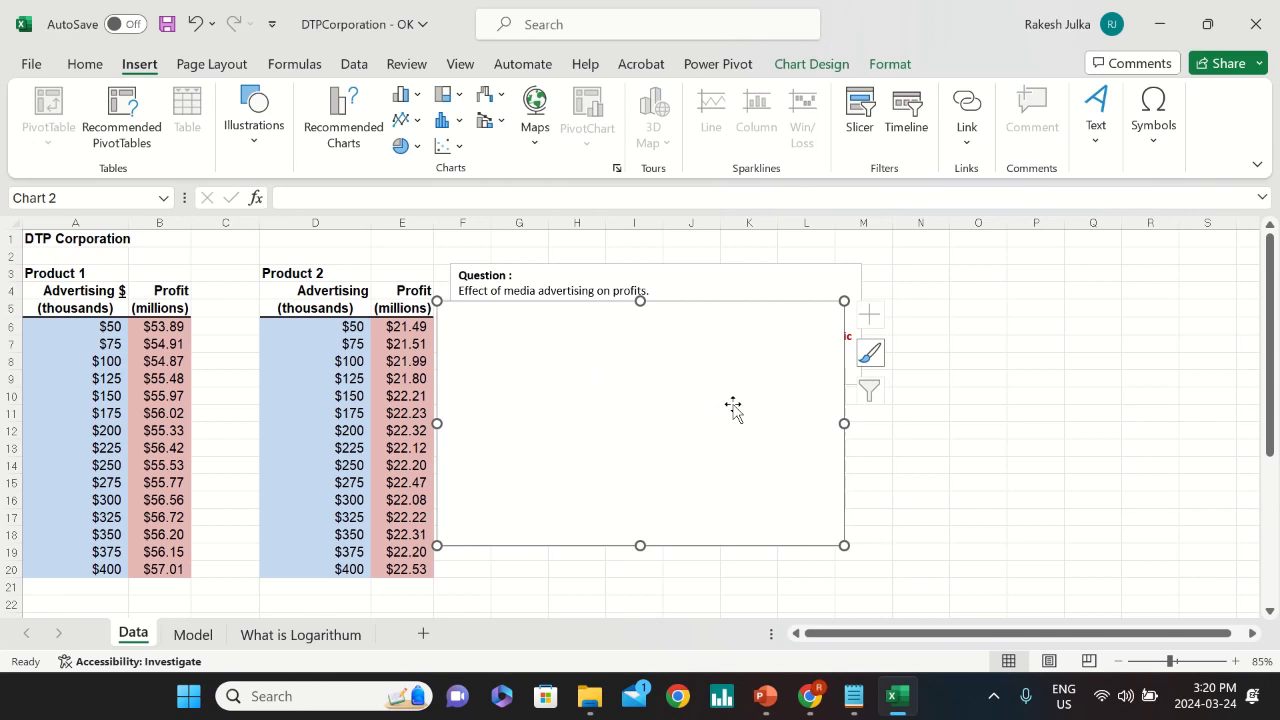
key("Delete")
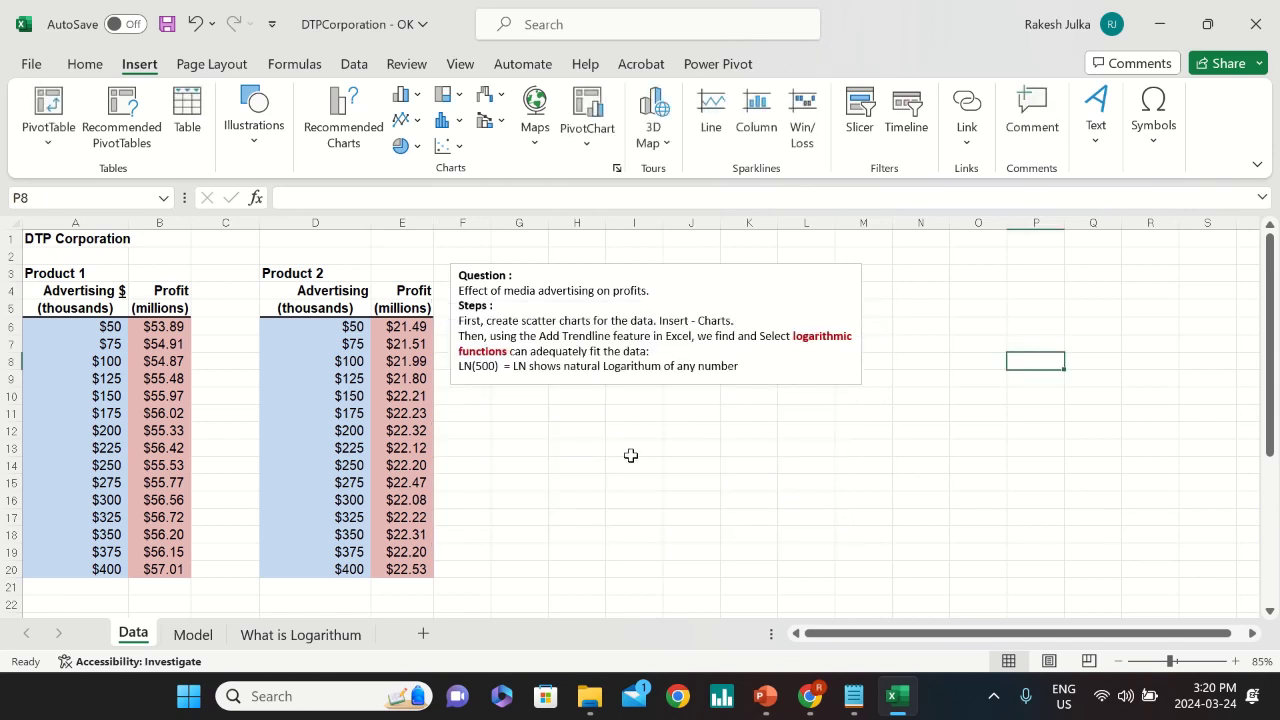
- Insert a markers-only scatter chart from the Product 1 advertising and profit data in A4:B20
left_click_drag(64, 291, 167, 568)
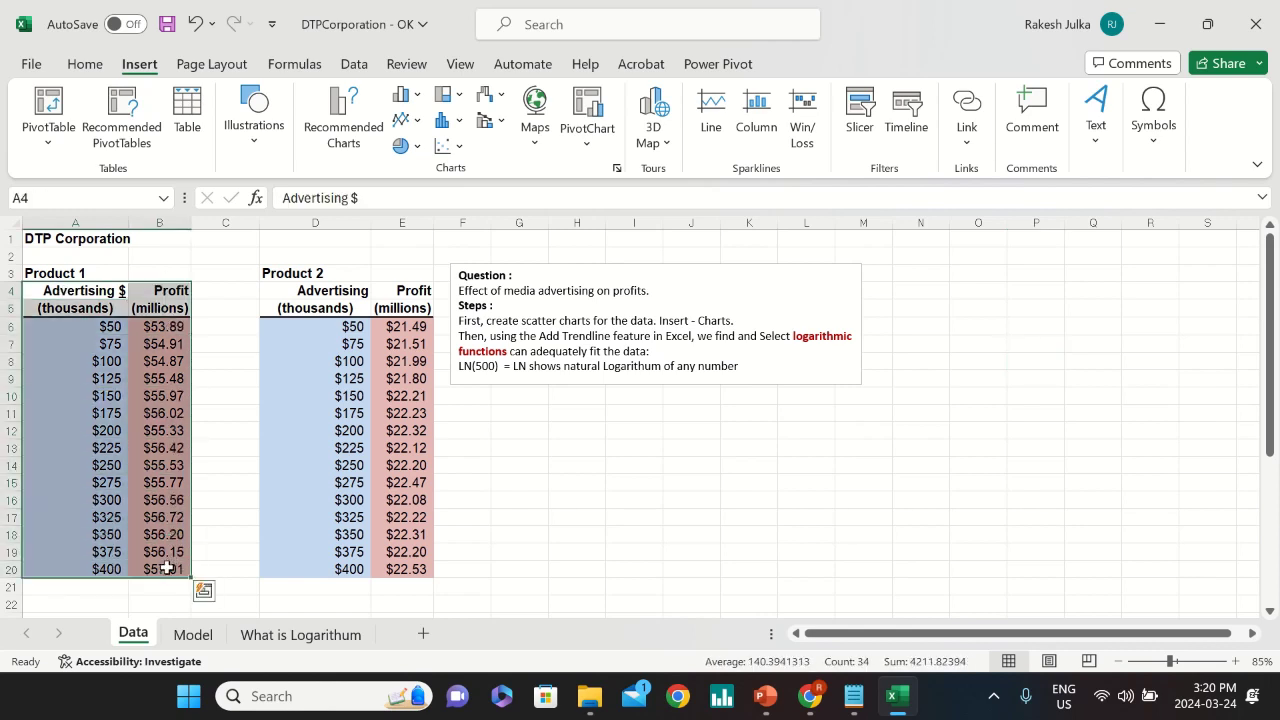
left_click(445, 145)
left_click(459, 211)
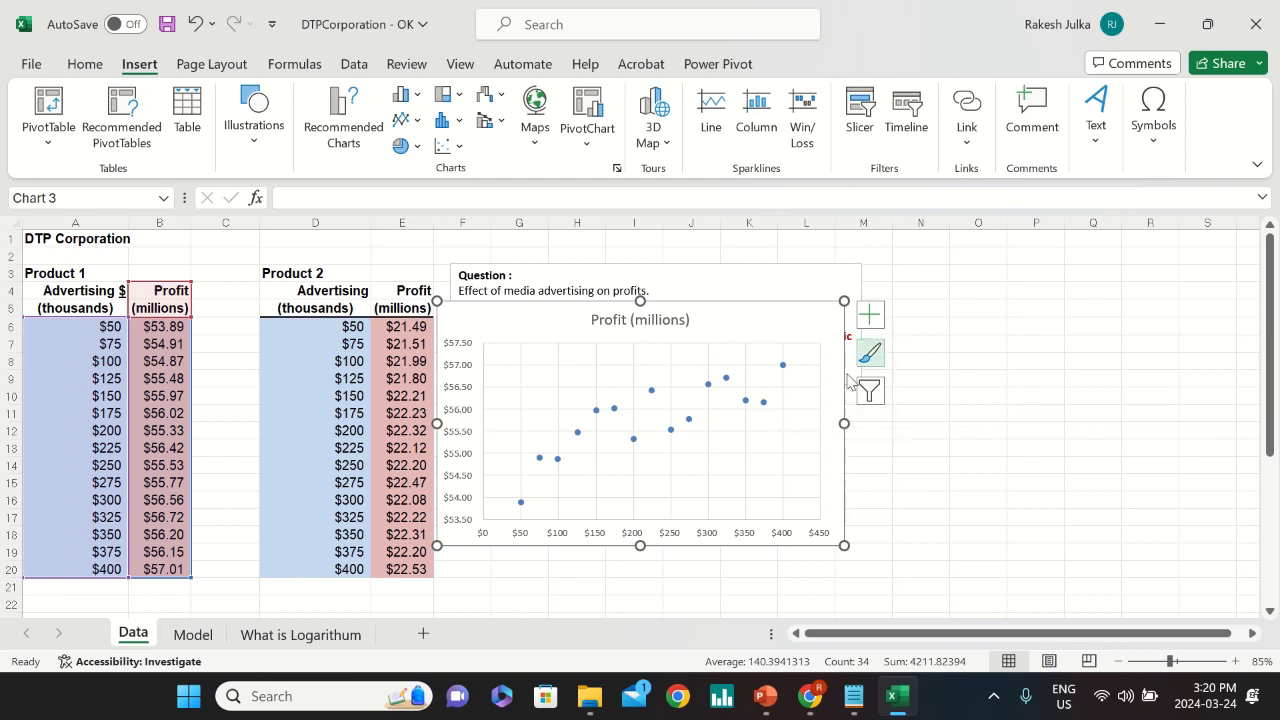
left_click(1010, 393)
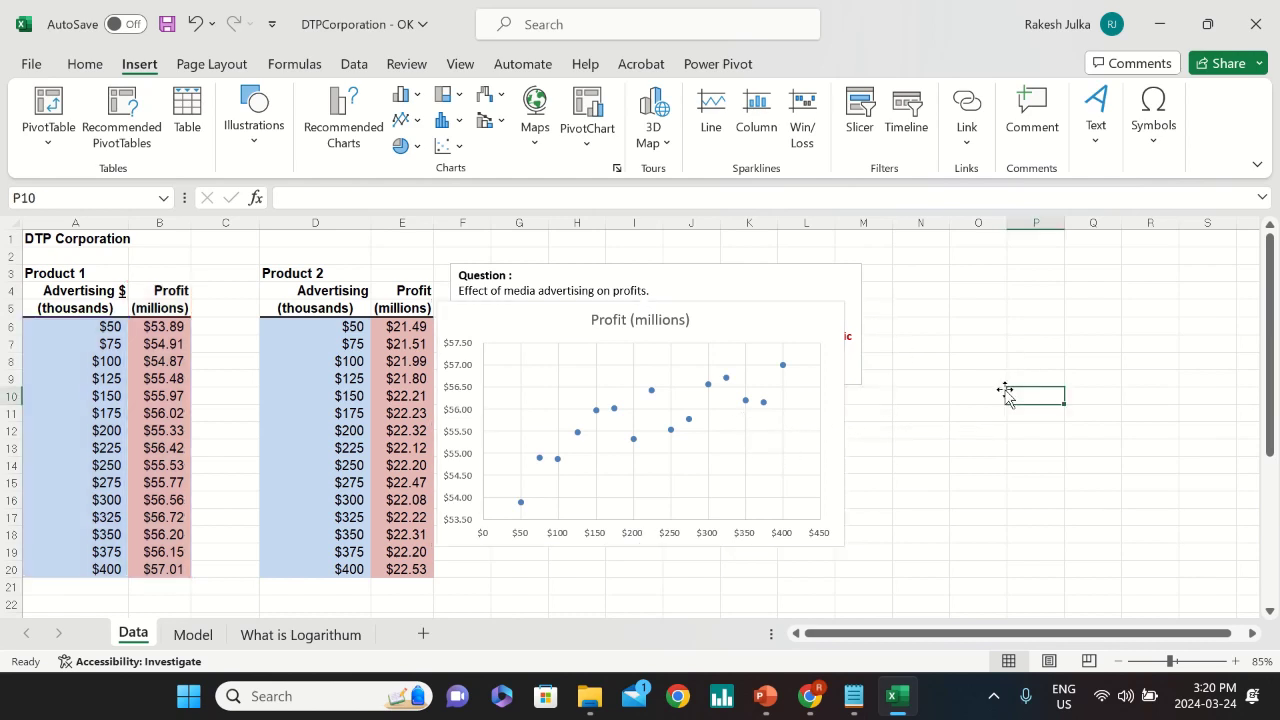
- Reposition the Product 1 profit chart beside the data tables, partly over the instructions text box, and add a trendline to it
left_click(748, 277)
left_click(733, 457)
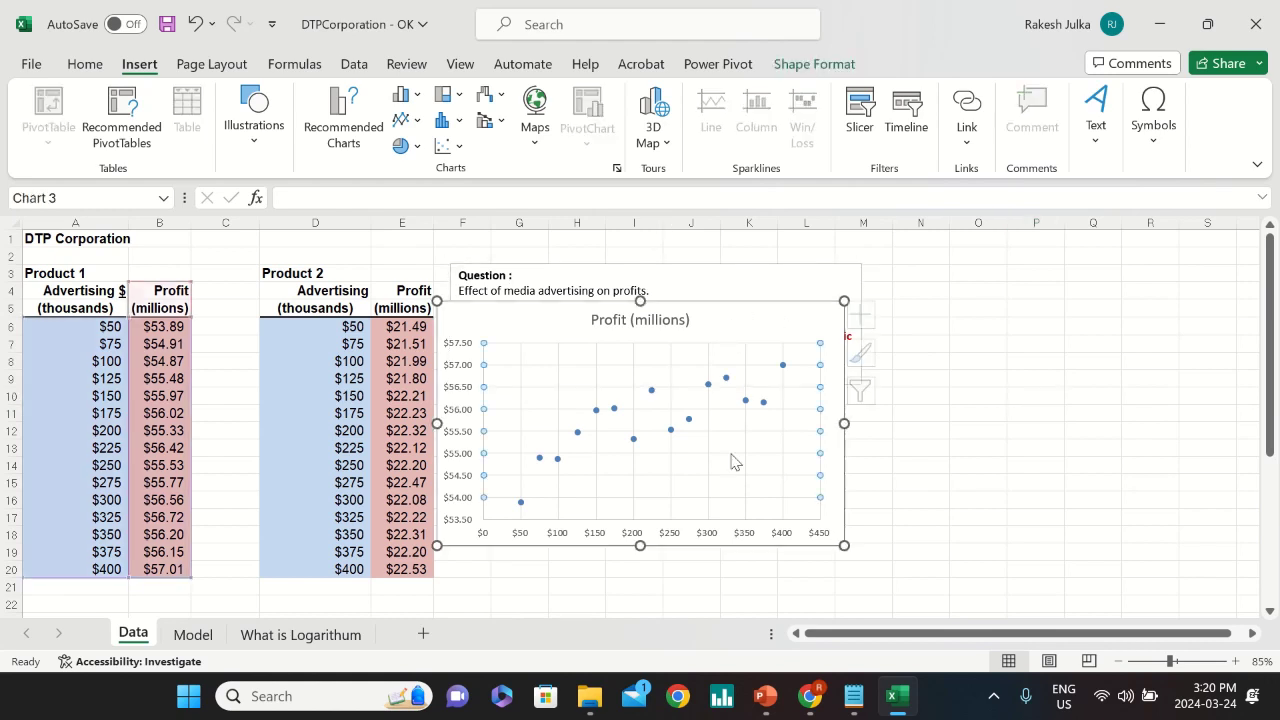
left_click_drag(757, 323, 771, 428)
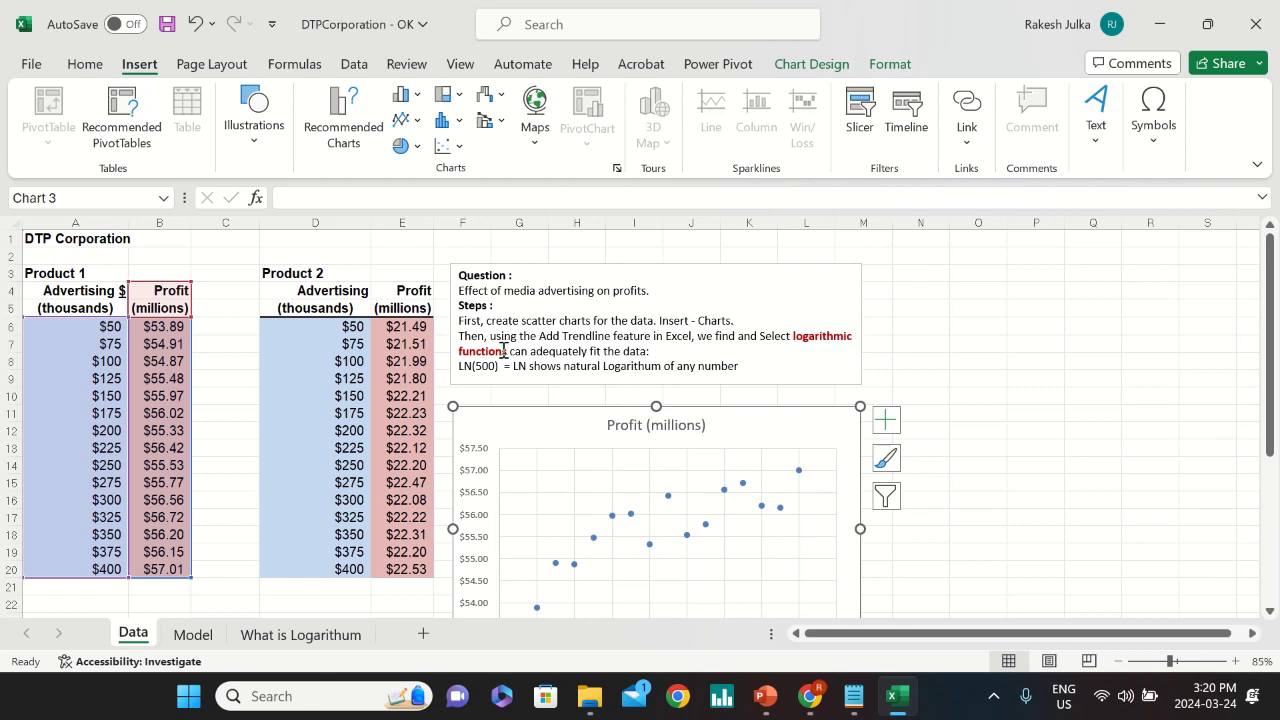
left_click_drag(774, 420, 786, 302)
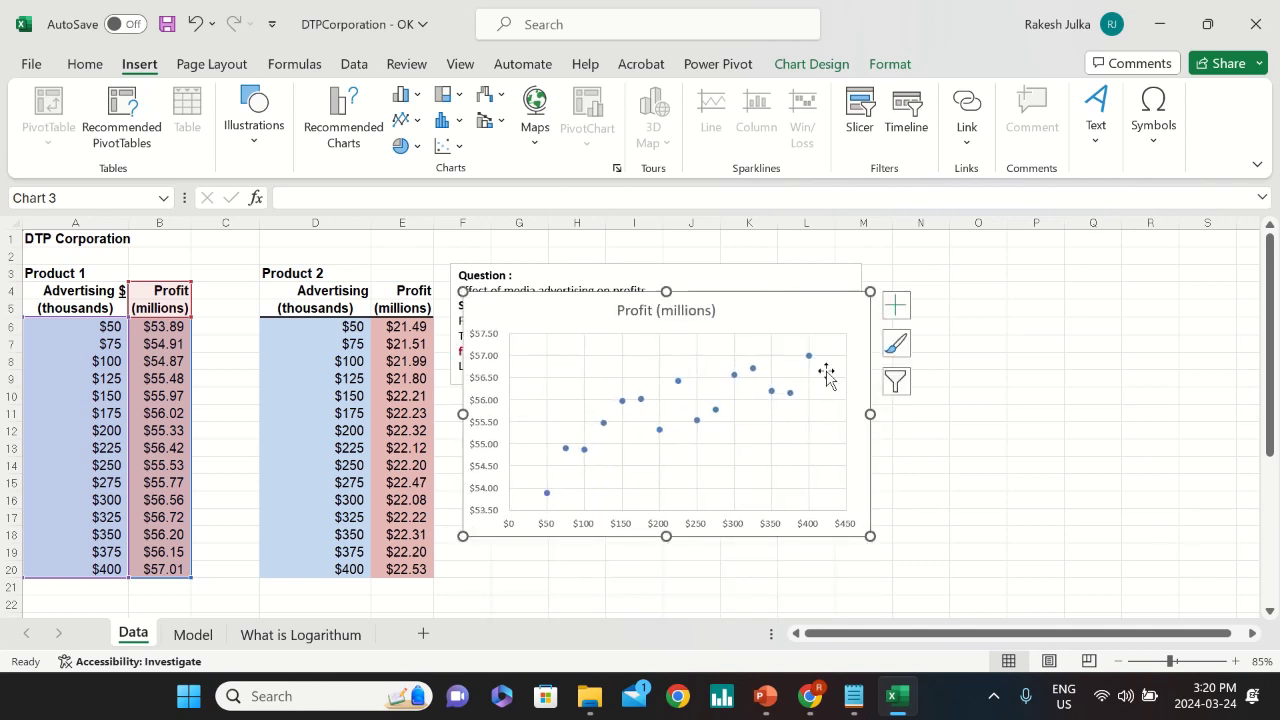
left_click(896, 306)
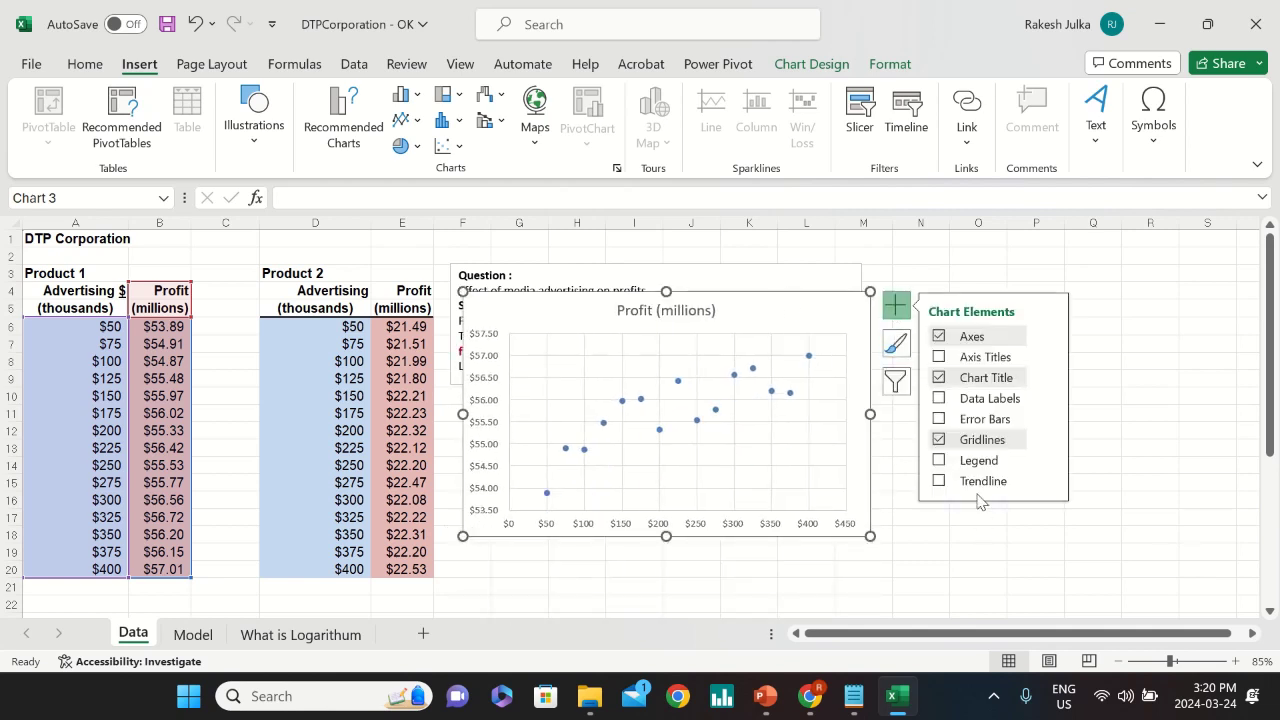
left_click(940, 486)
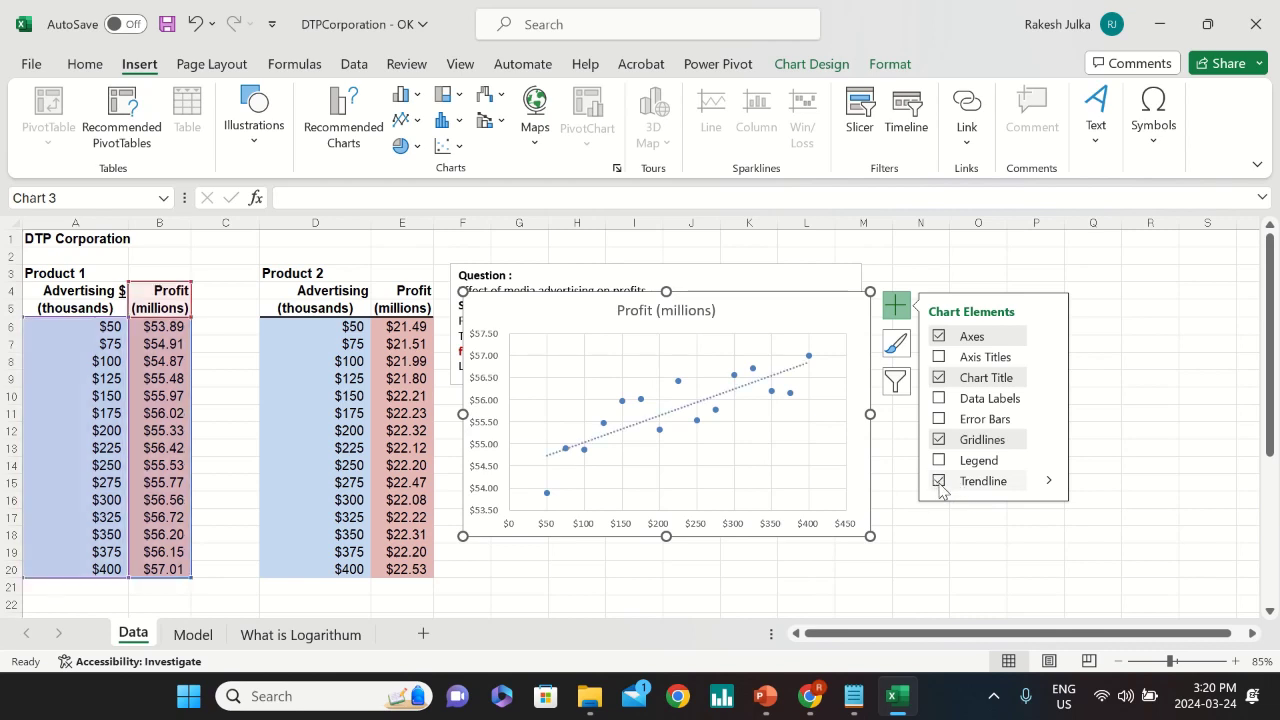
- Add a logarithmic trendline to the Product 1 profit chart and delete its linear trendline
left_click(1050, 482)
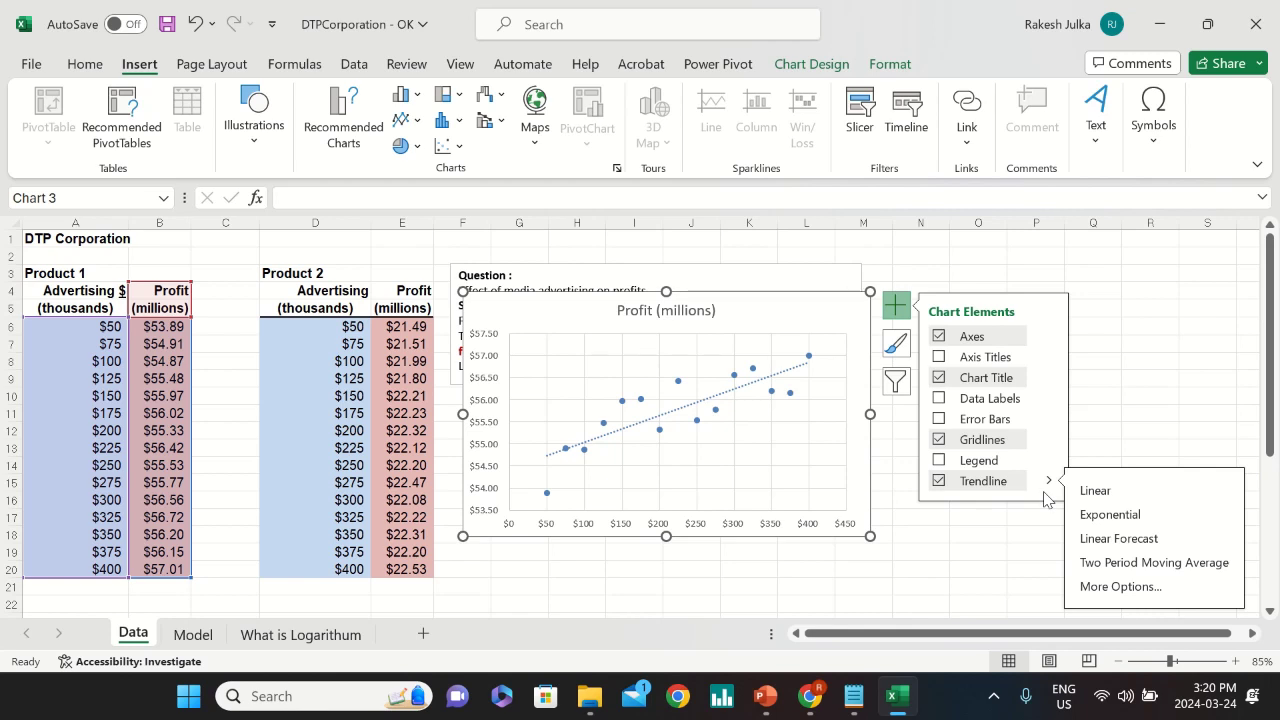
left_click(1121, 588)
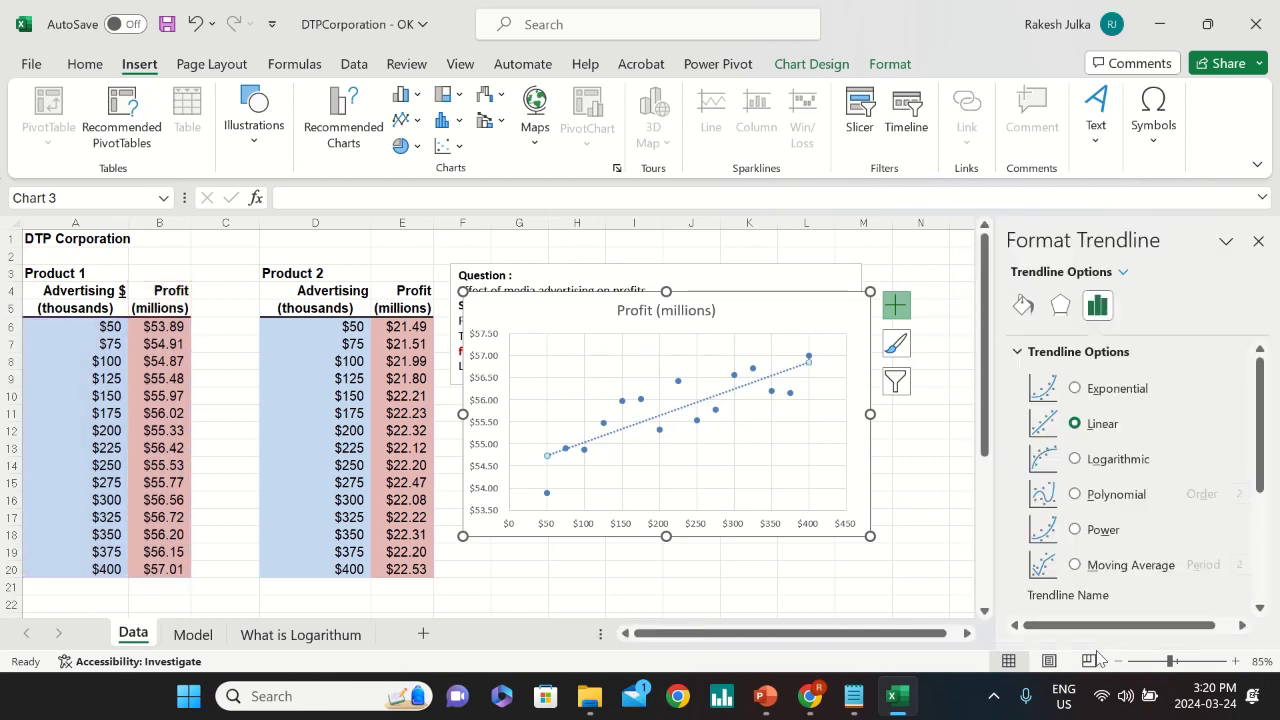
left_click(1076, 460)
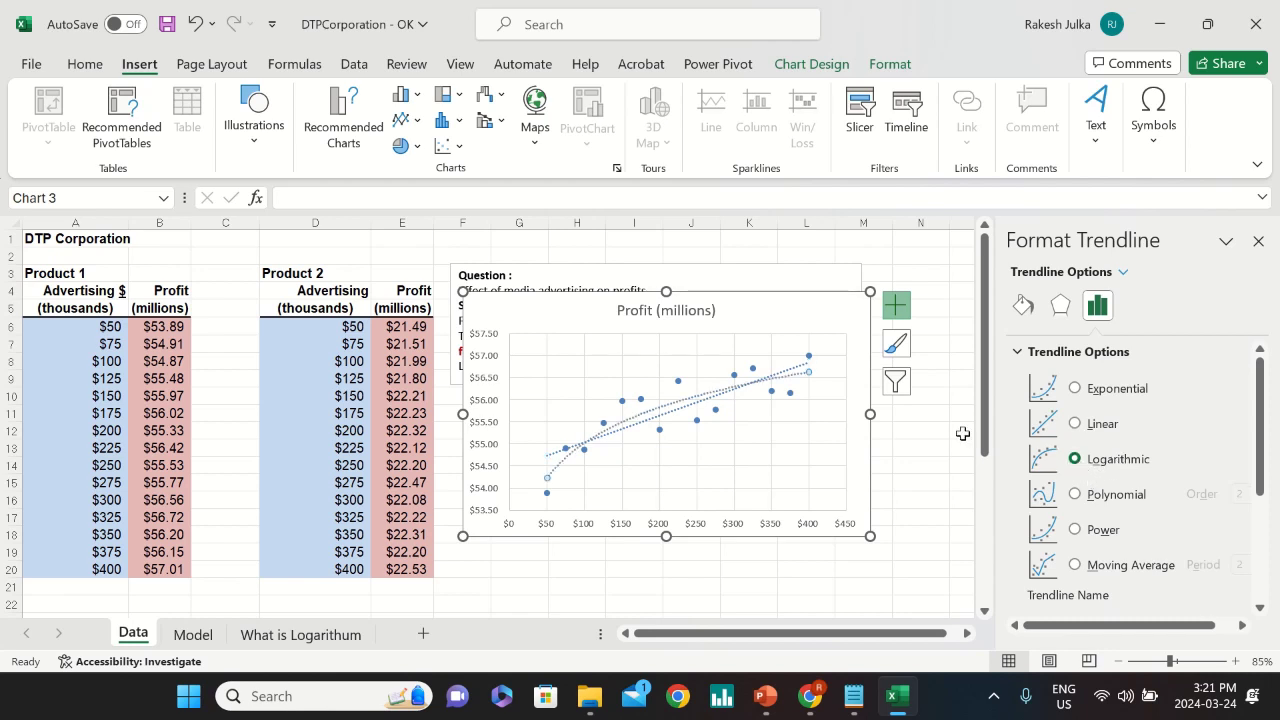
left_click(800, 370)
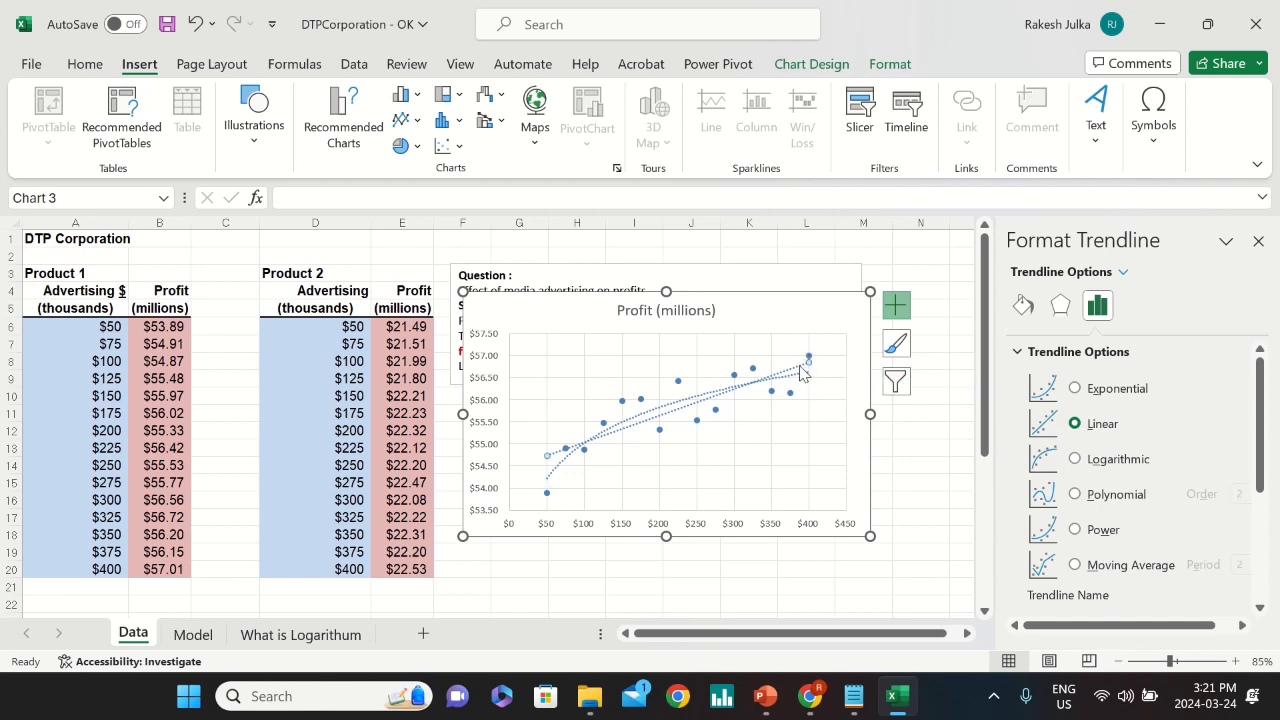
key("Delete")
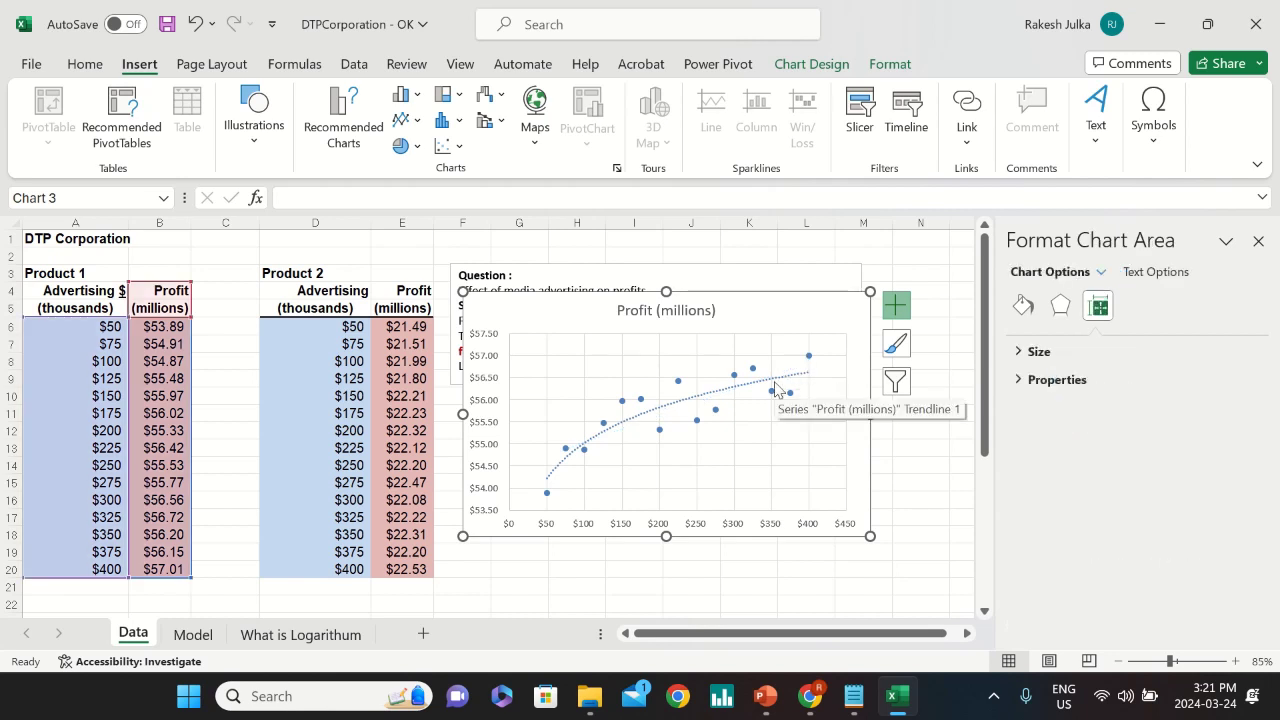
- Display the logarithmic trendline's equation on the Product 1 chart, place it beside the chart title and close the formatting options
left_click(785, 382)
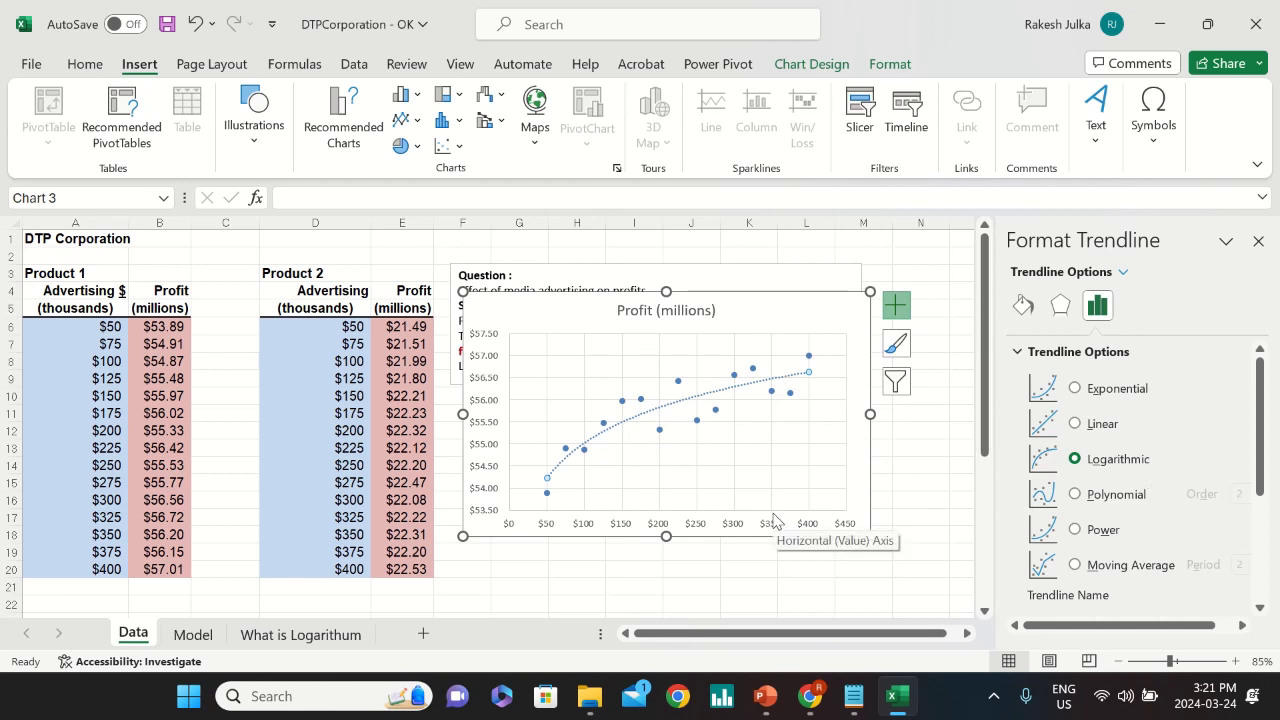
scroll(1182, 493, "down", 1)
scroll(1182, 493, "up", 1)
scroll(1176, 497, "down", 3)
scroll(1172, 497, "down", 1)
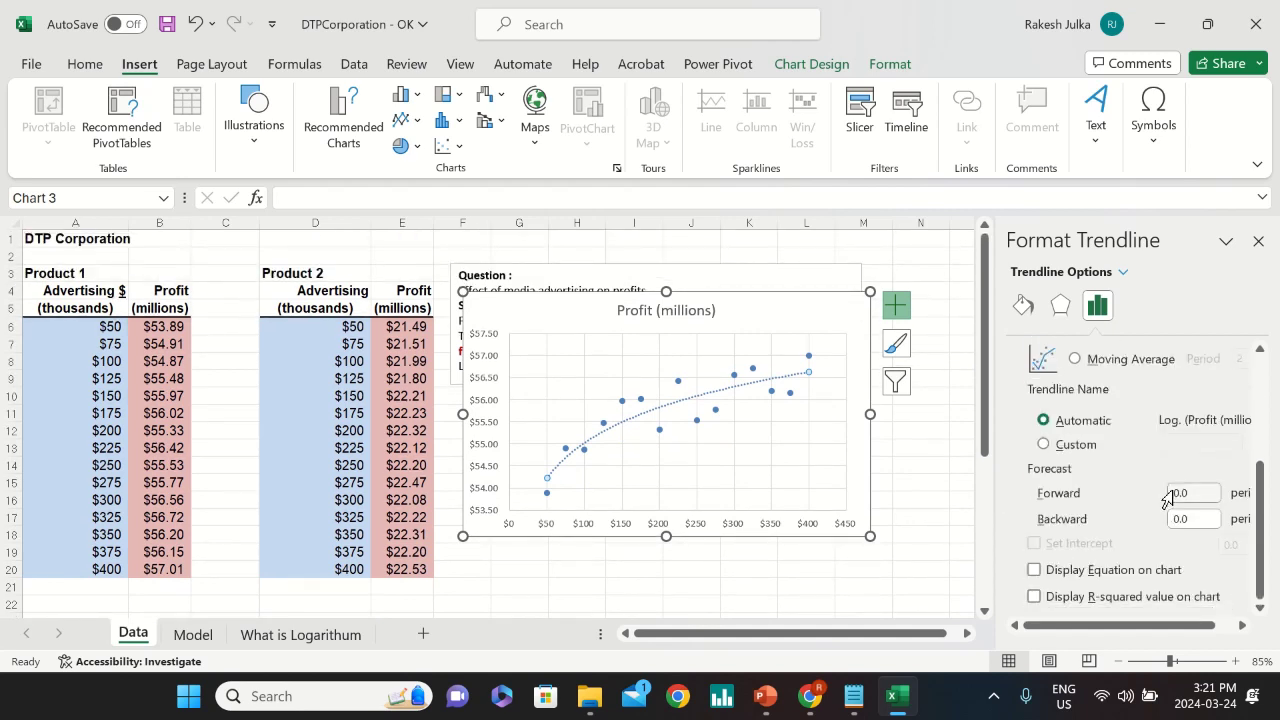
left_click(1036, 570)
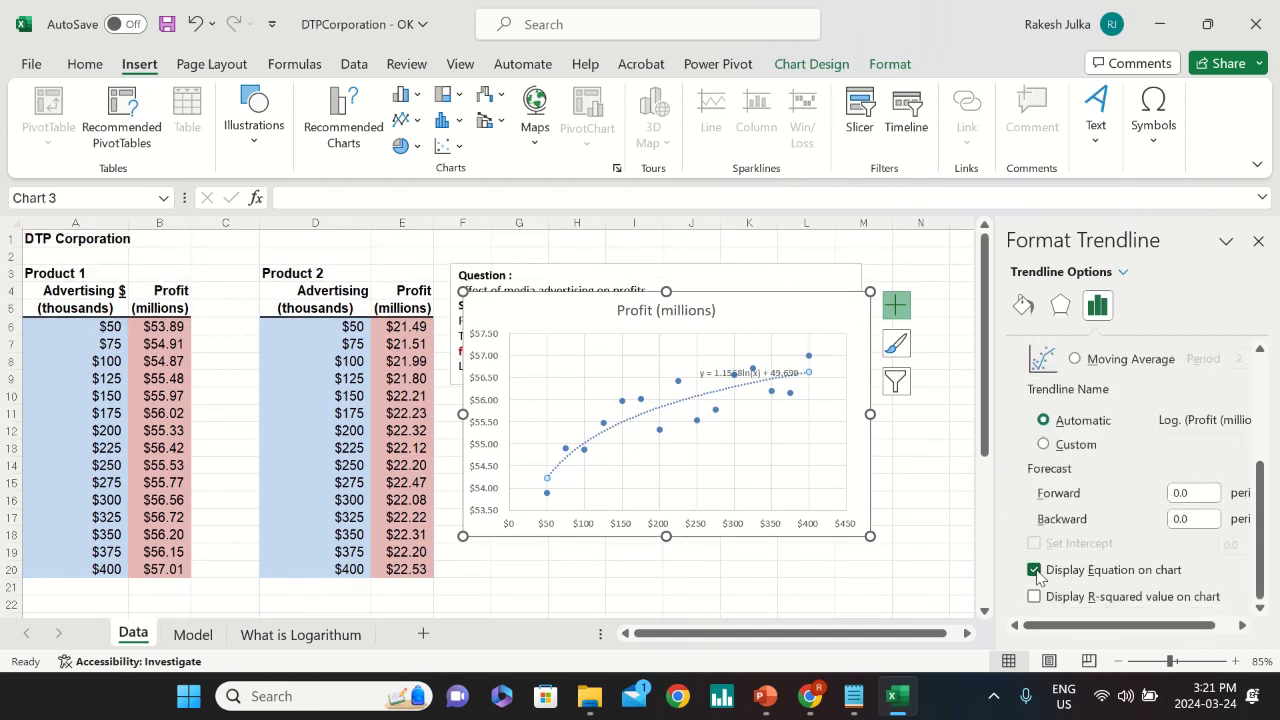
left_click(785, 358)
left_click_drag(785, 358, 814, 314)
left_click(924, 464)
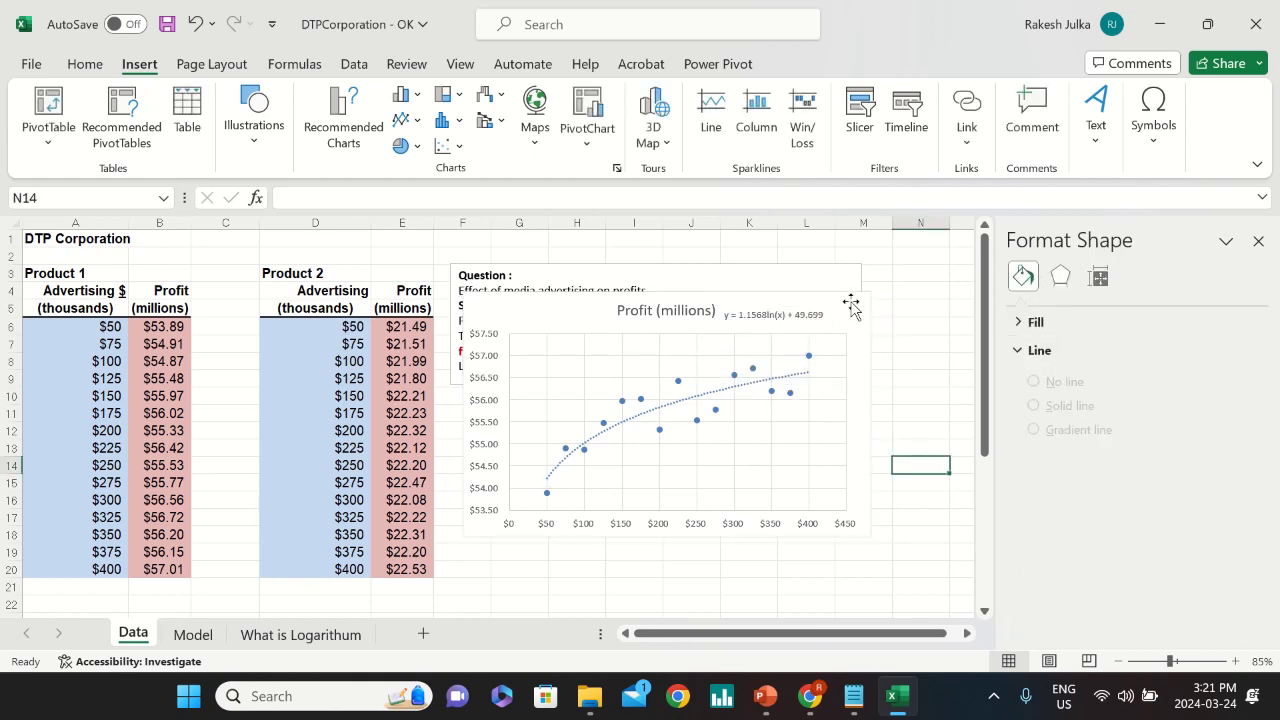
left_click(1258, 243)
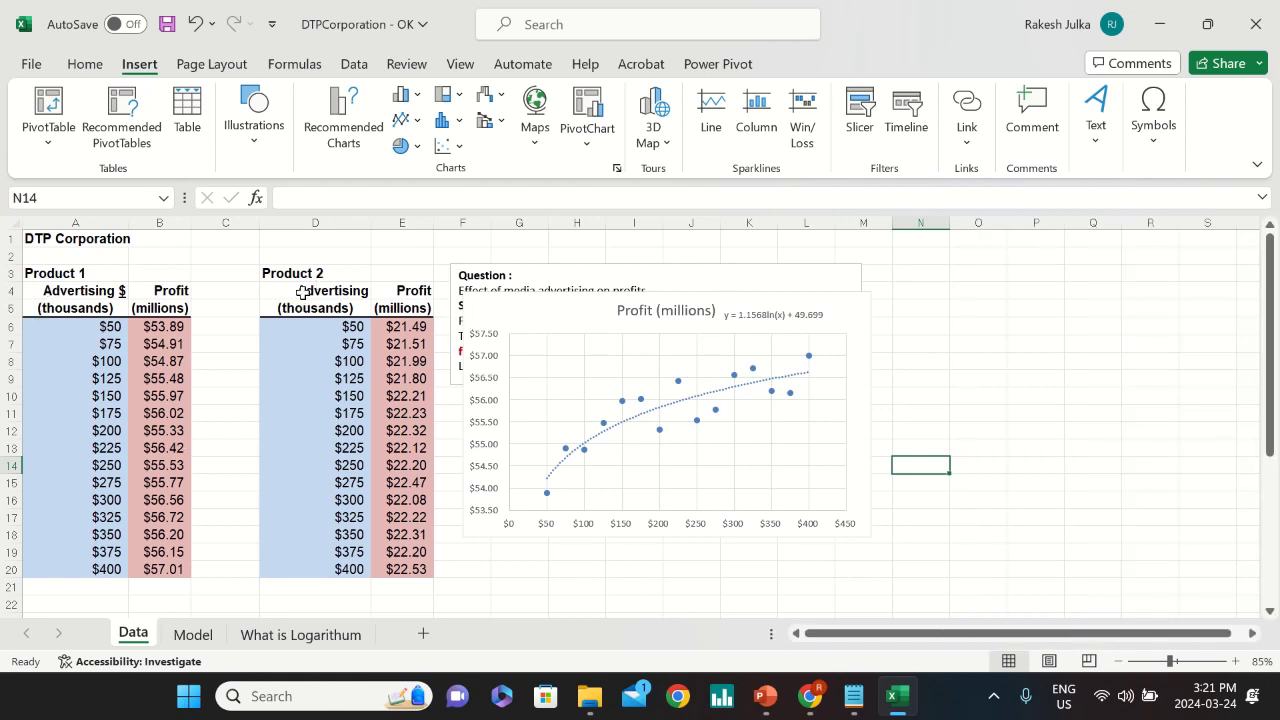
- Insert a markers-only scatter chart from the Product 2 advertising and profit data in D4:E20 and shift it below the Product 1 chart's title
left_click_drag(286, 290, 414, 572)
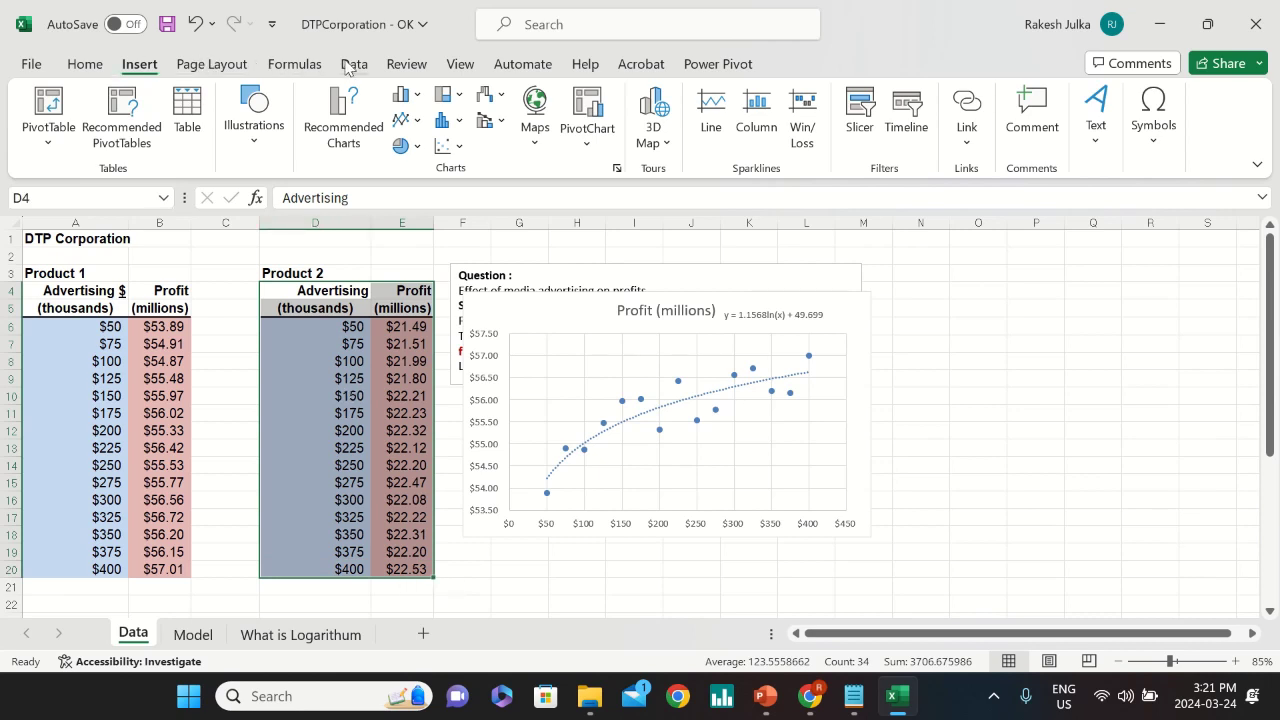
left_click(443, 147)
left_click(459, 214)
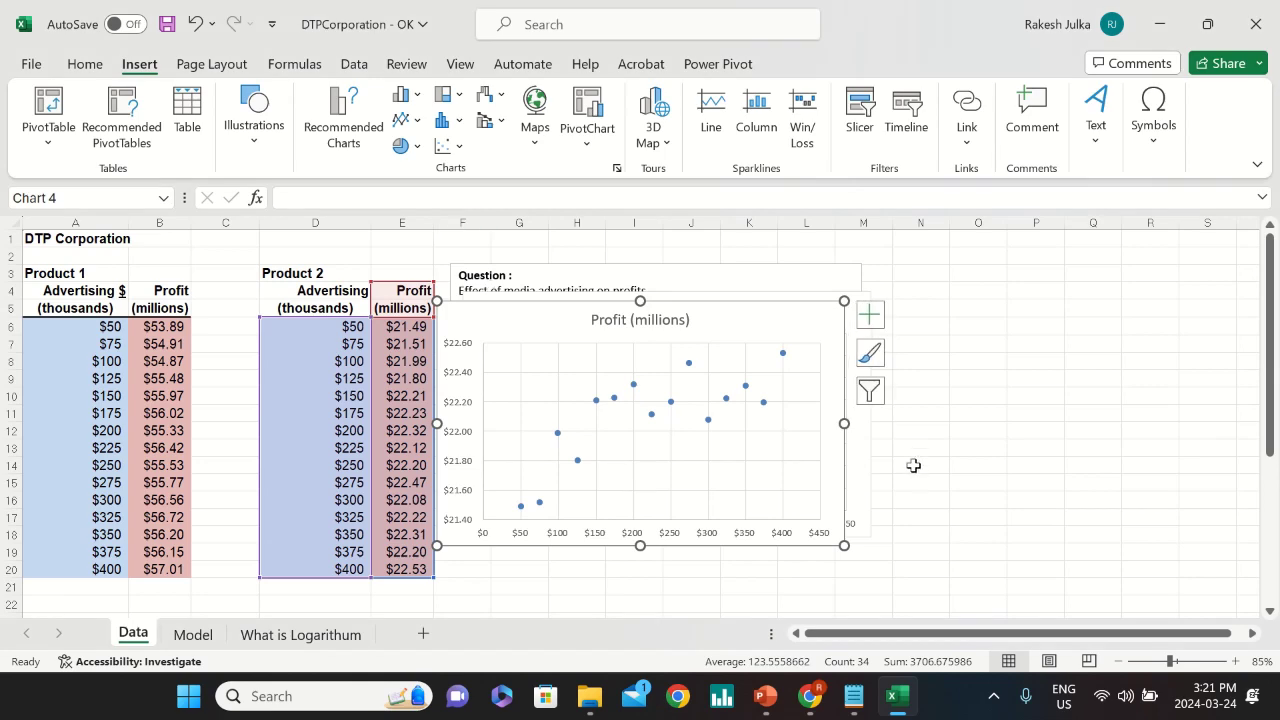
left_click_drag(750, 330, 729, 443)
- Move the Product 1 chart to the empty cells well to the right of the Product 2 chart and undo the displacement of its equation label
scroll(1028, 350, "down", 2)
scroll(1028, 350, "up", 2)
scroll(971, 380, "down", 2)
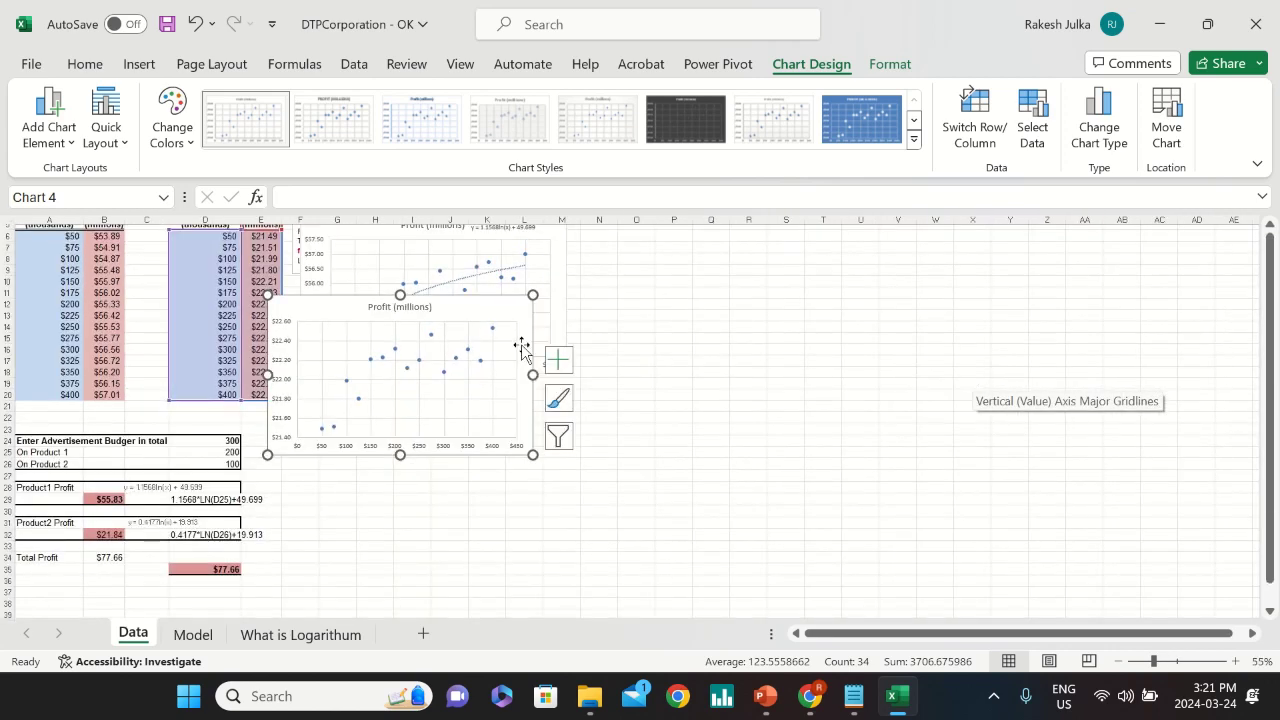
key("shift+Tab")
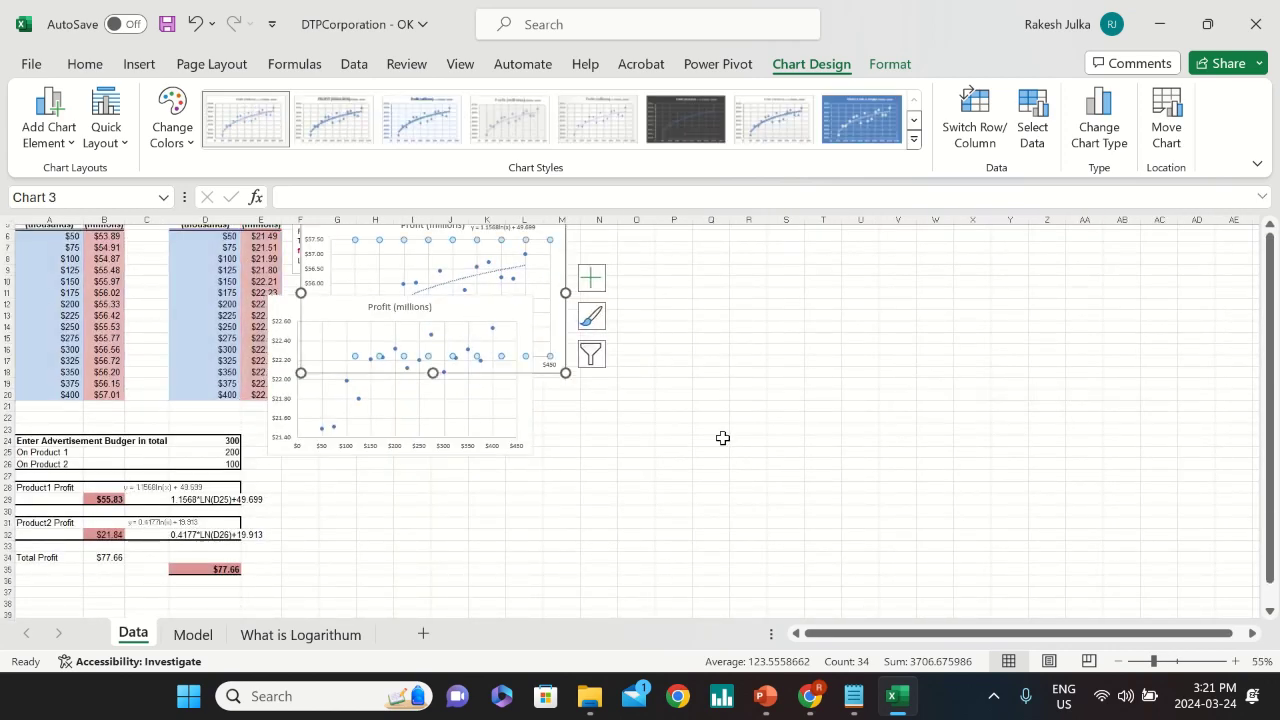
scroll(746, 349, "up", 1)
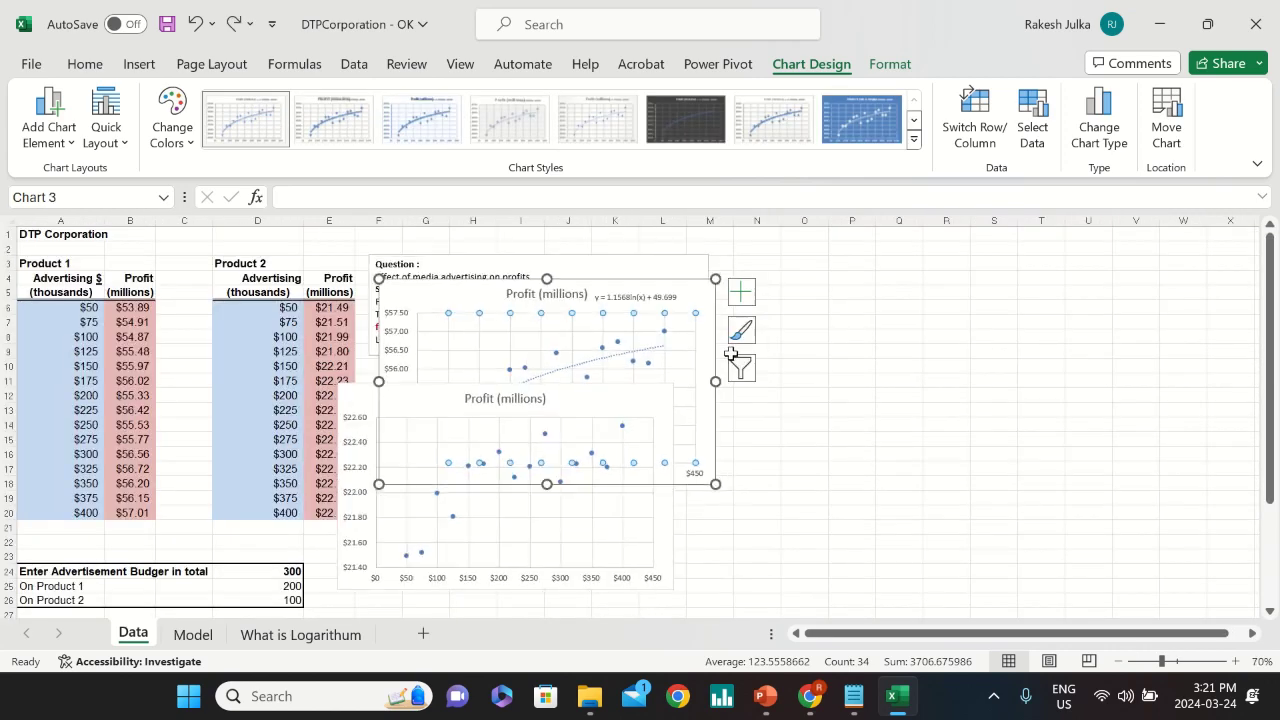
scroll(850, 391, "down", 2)
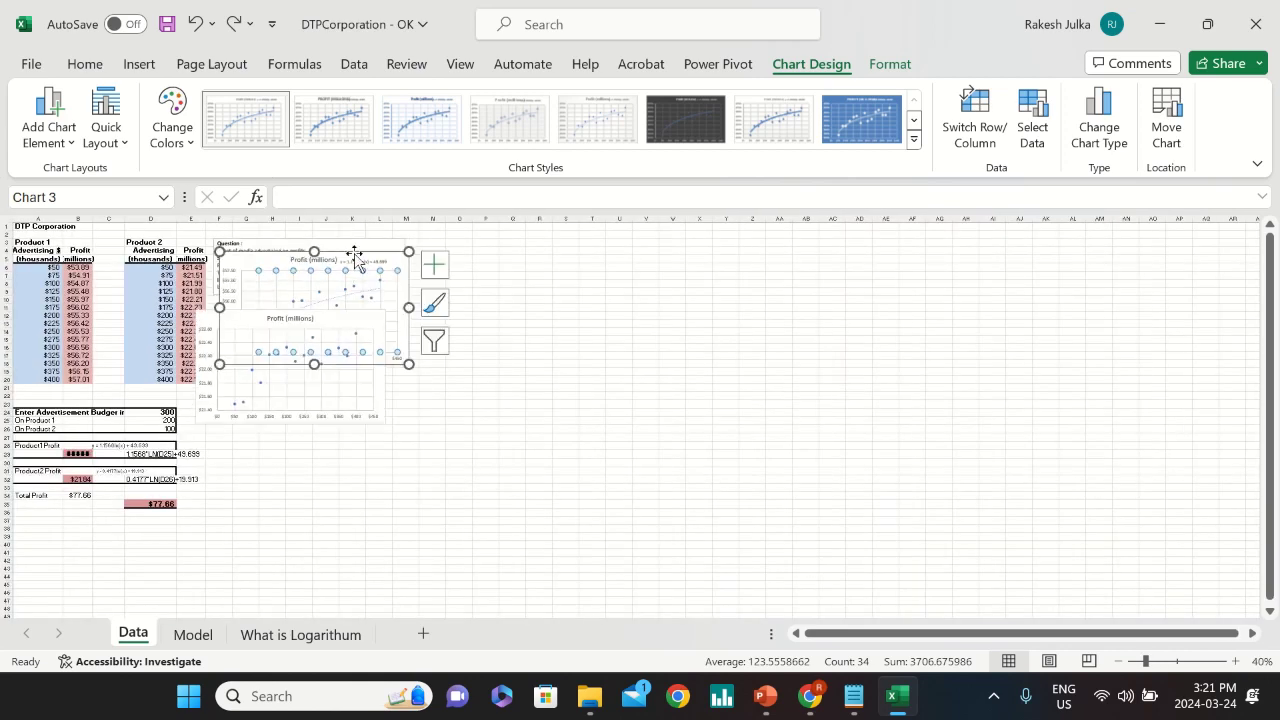
left_click_drag(357, 251, 543, 323)
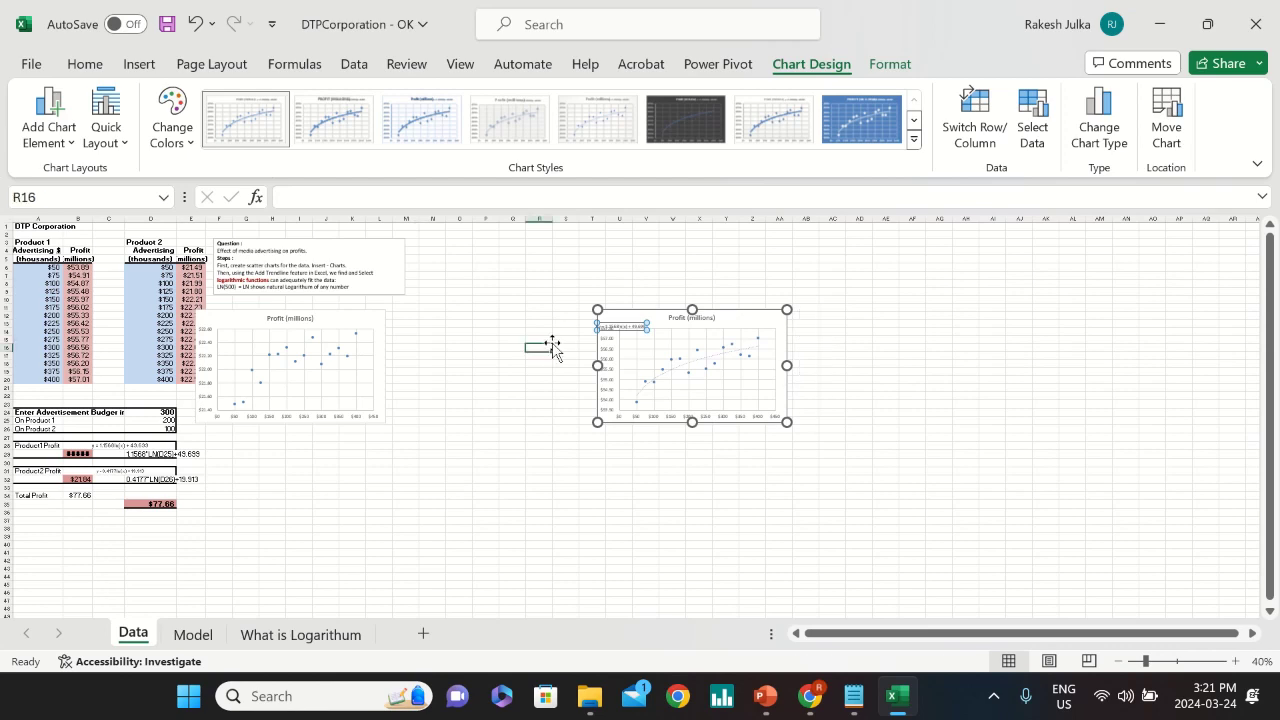
left_click(543, 346)
key("ctrl+z")
scroll(723, 334, "up", 2)
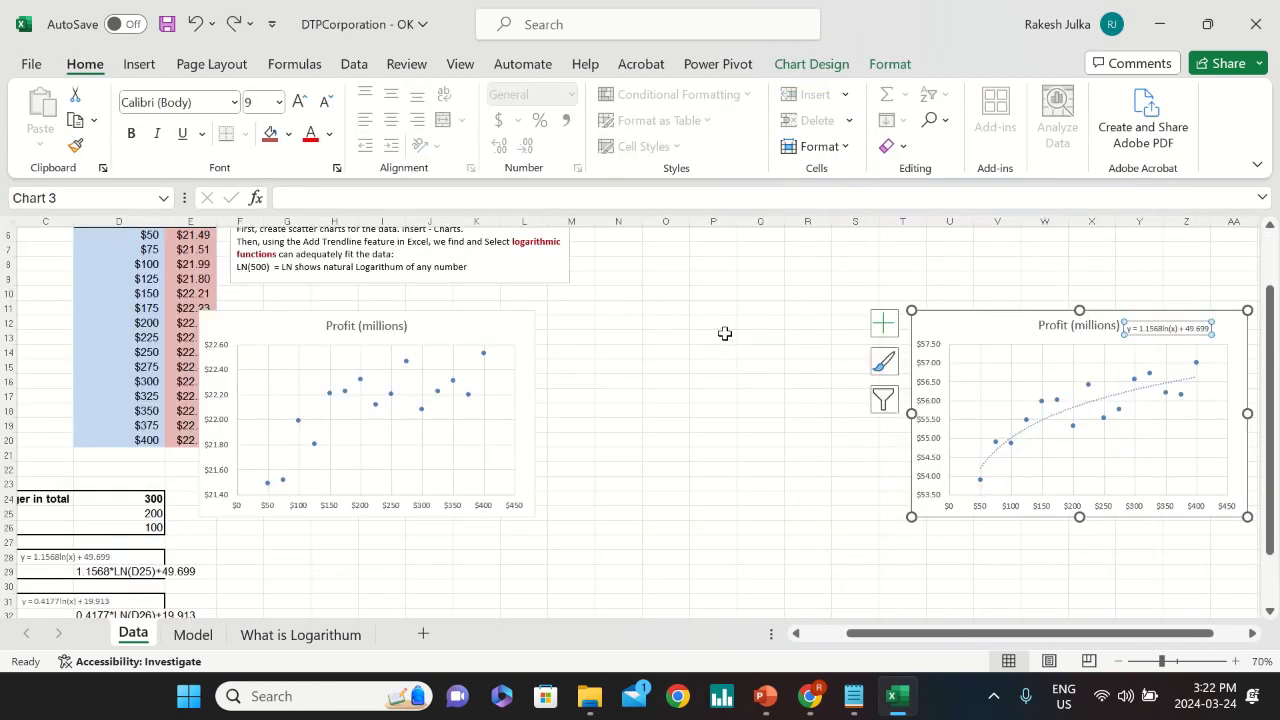
- Move the Product 2 profit chart clear of the data table, below the instructions text box
left_click(650, 363)
left_click_drag(511, 323, 580, 320)
scroll(176, 311, "up", 2)
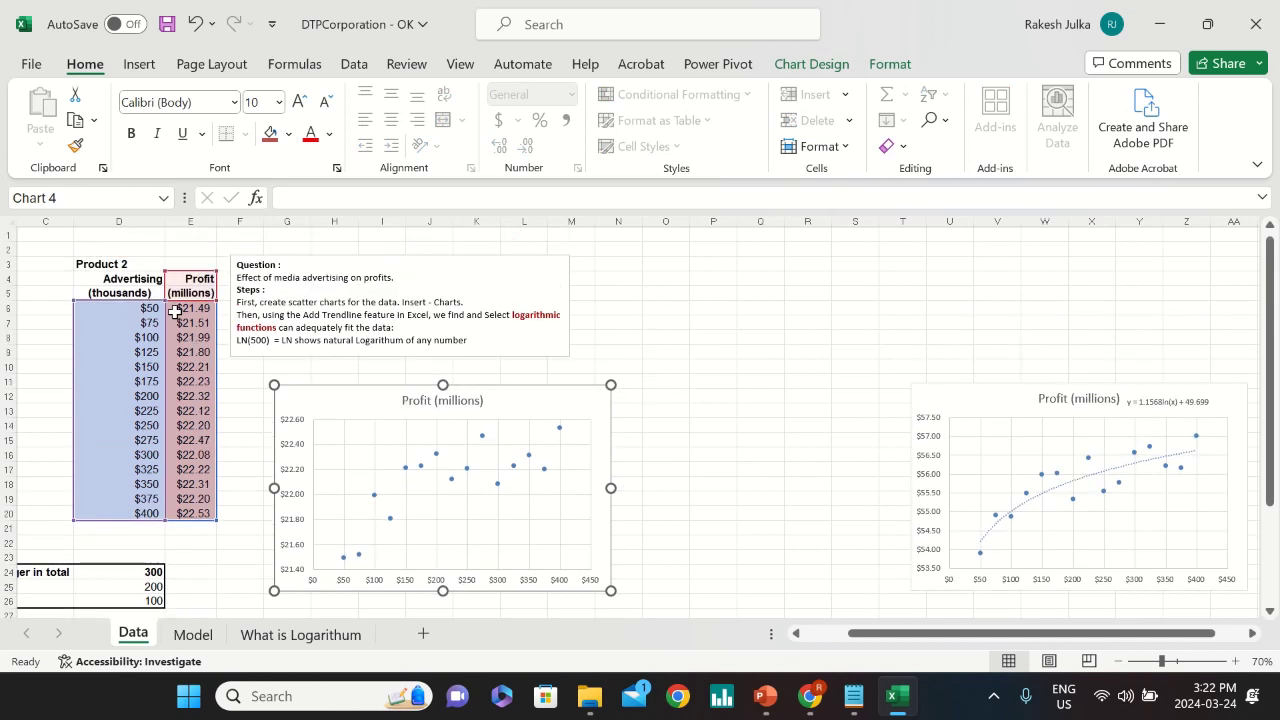
- Add a logarithmic trendline to the Product 2 profit chart and delete its linear trendline
scroll(408, 290, "down", 1)
left_click(637, 354)
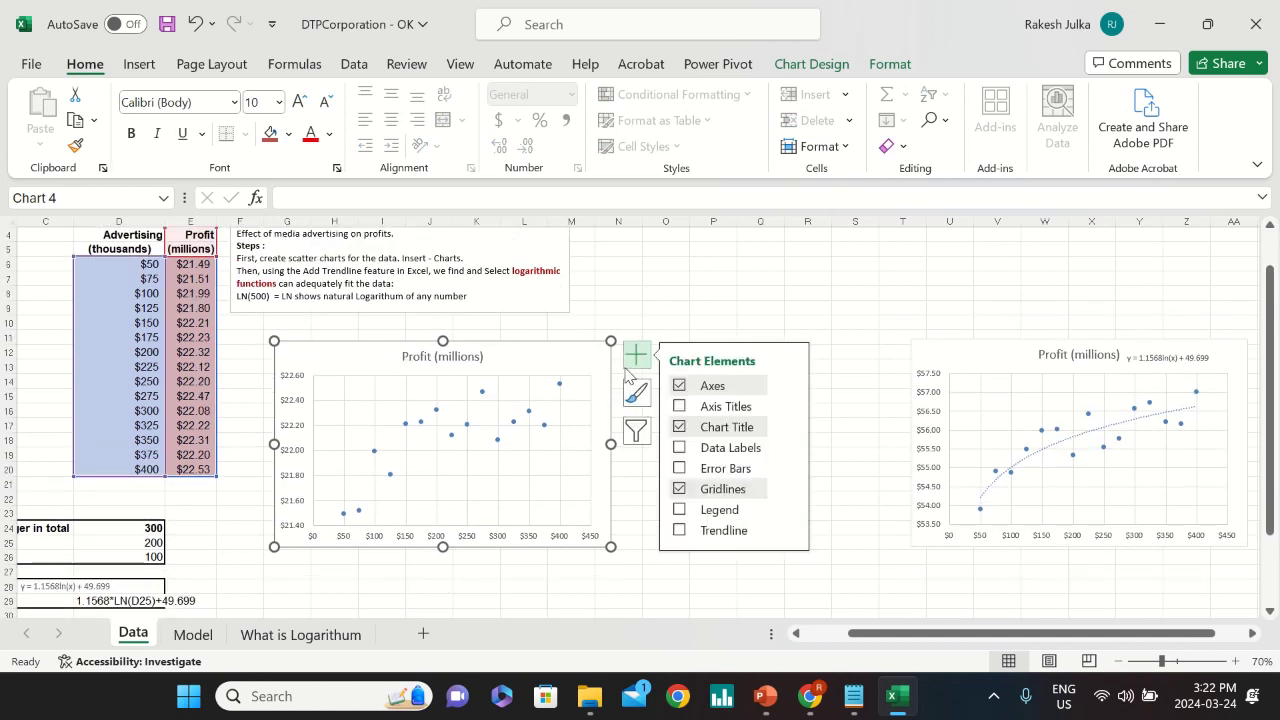
left_click(680, 531)
left_click(788, 530)
left_click(858, 636)
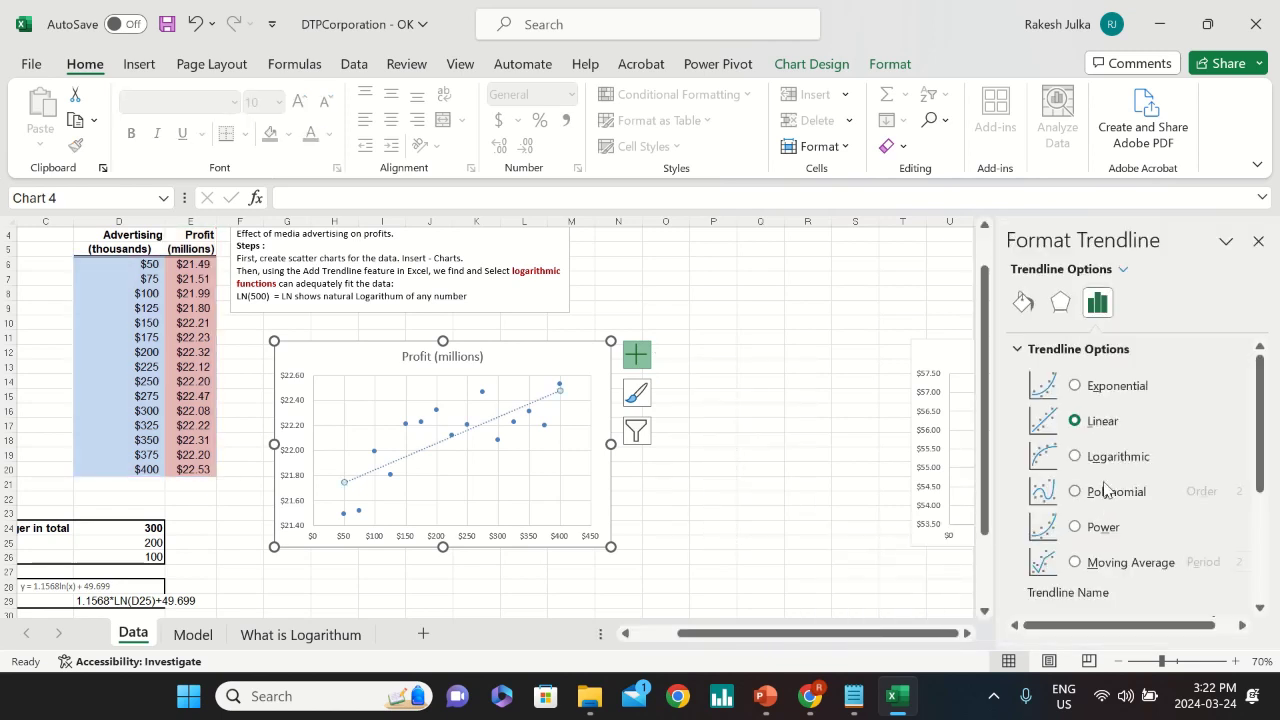
left_click(1075, 457)
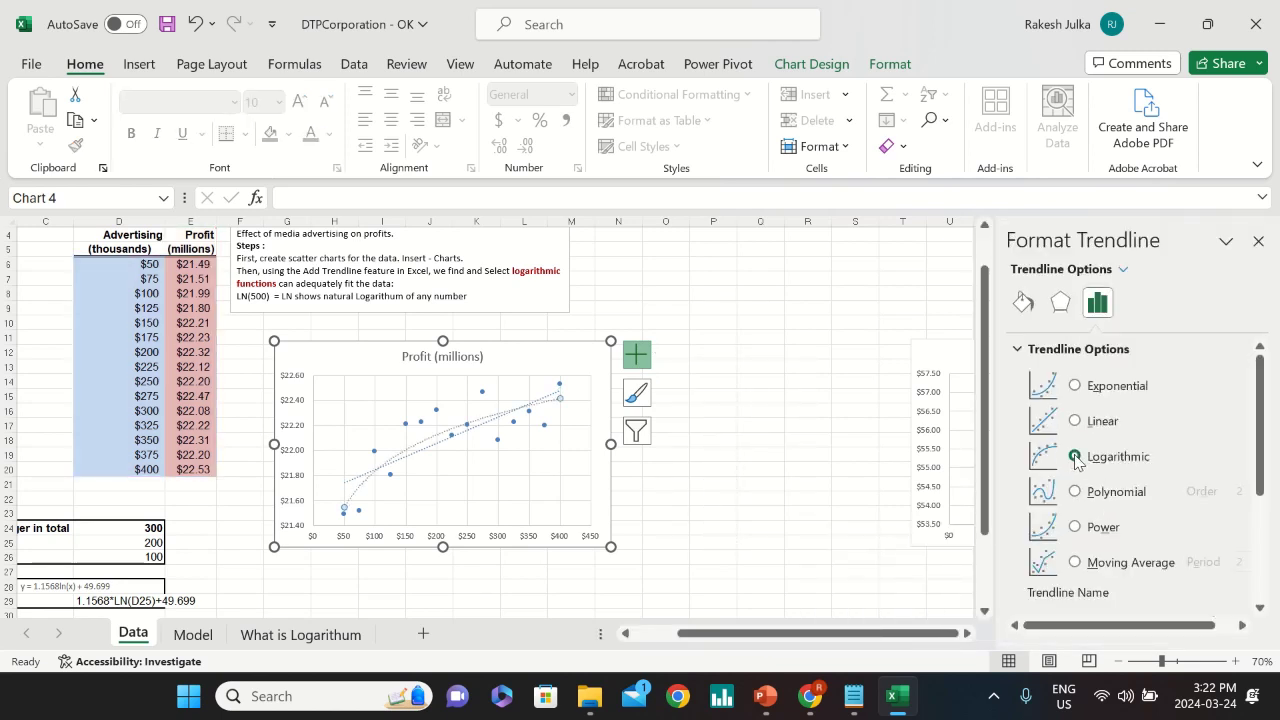
key("ctrl+z")
left_click(553, 398)
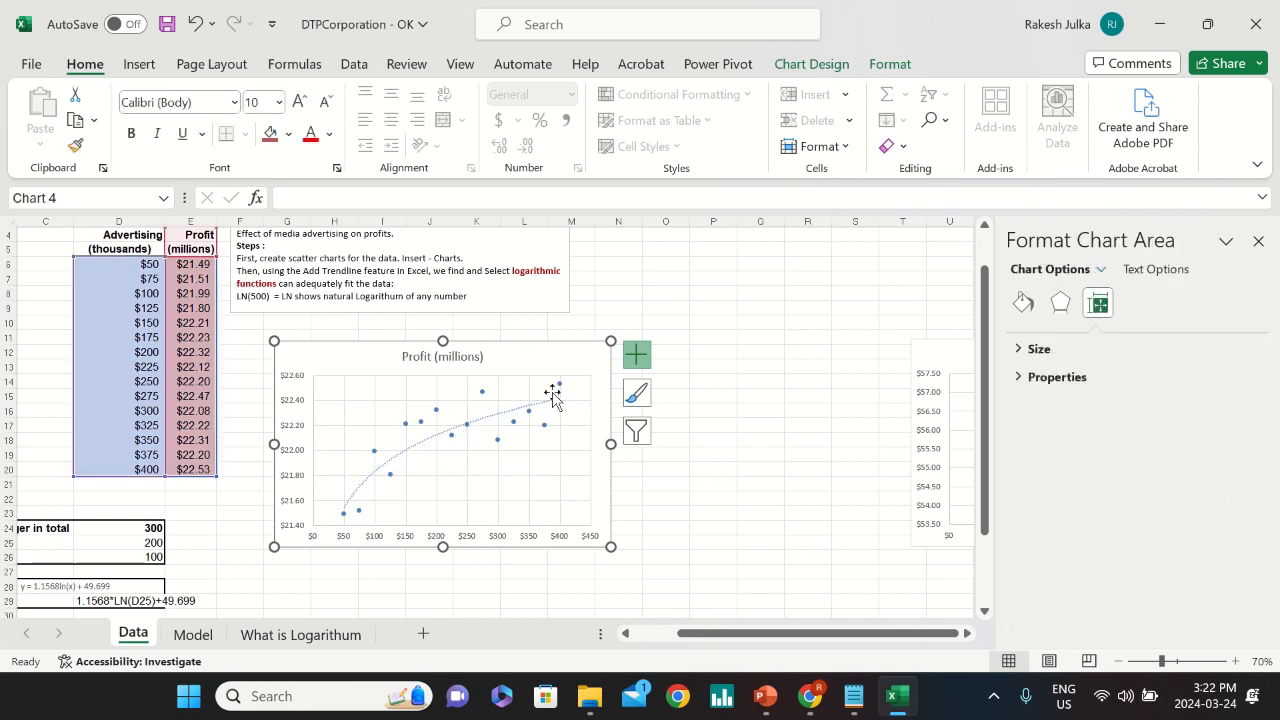
- Display the logarithmic trendline's equation on the Product 2 chart, place it beside the chart title and close the formatting options
left_click(541, 406)
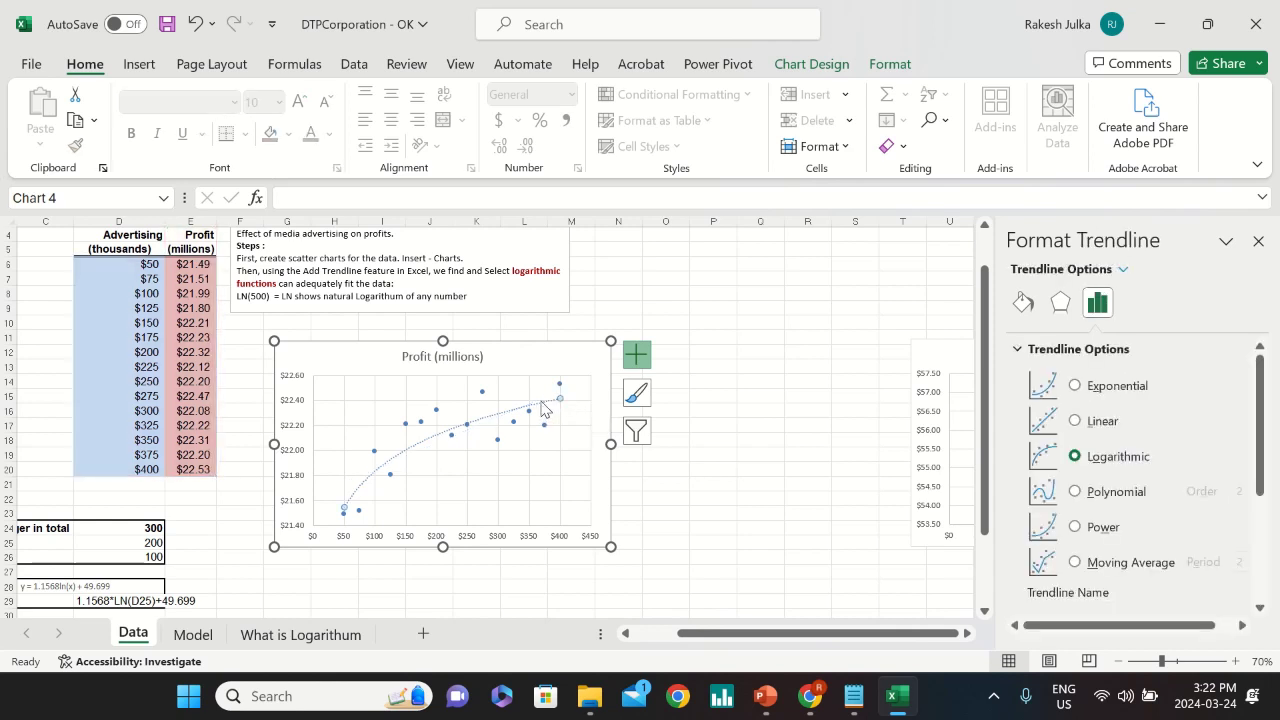
scroll(1150, 472, "down", 4)
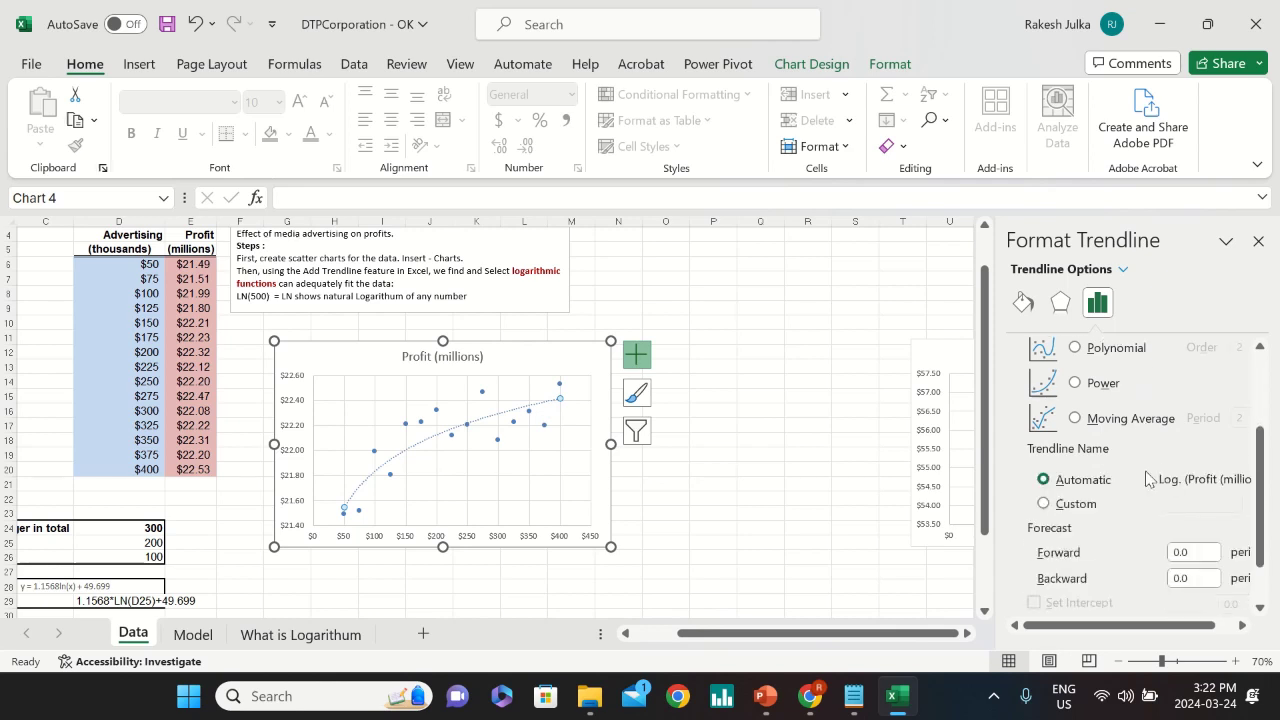
left_click(1035, 570)
left_click_drag(534, 400, 551, 354)
left_click(745, 354)
left_click(1258, 242)
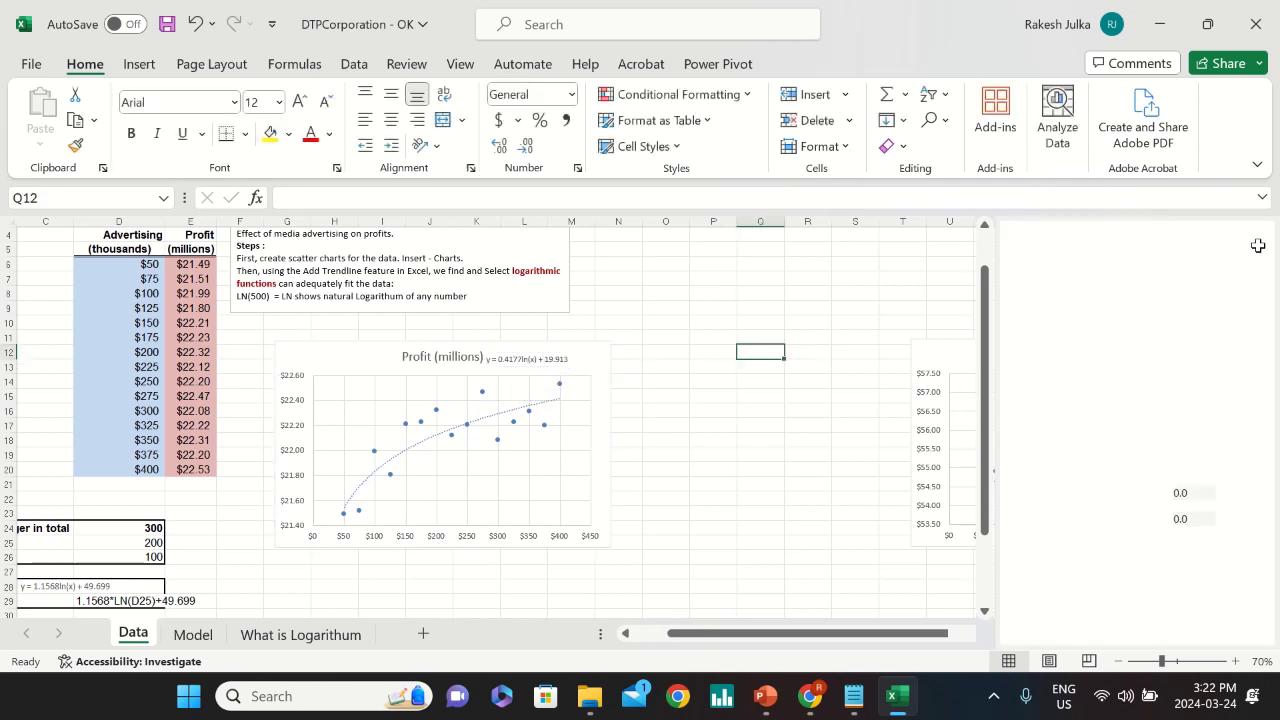
- Move the Product 1 chart directly beside the Product 2 chart and inspect its trendline equation
left_click_drag(997, 354, 708, 358)
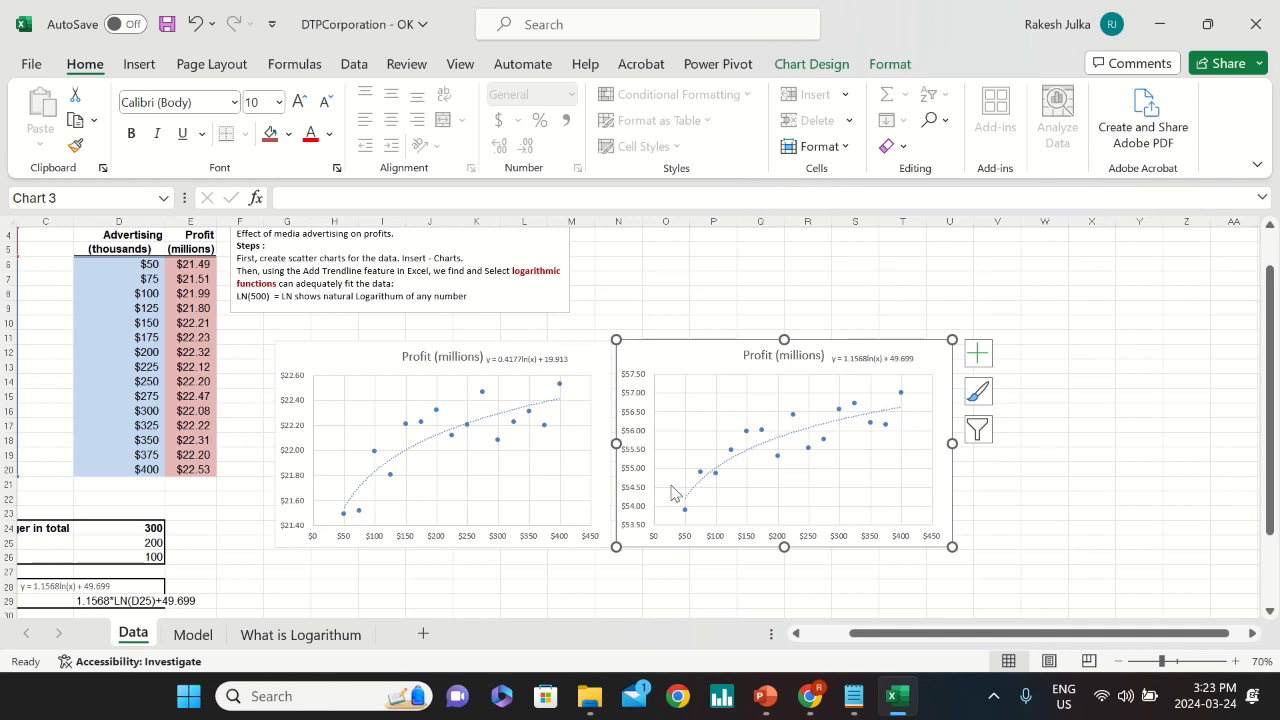
left_click(858, 364)
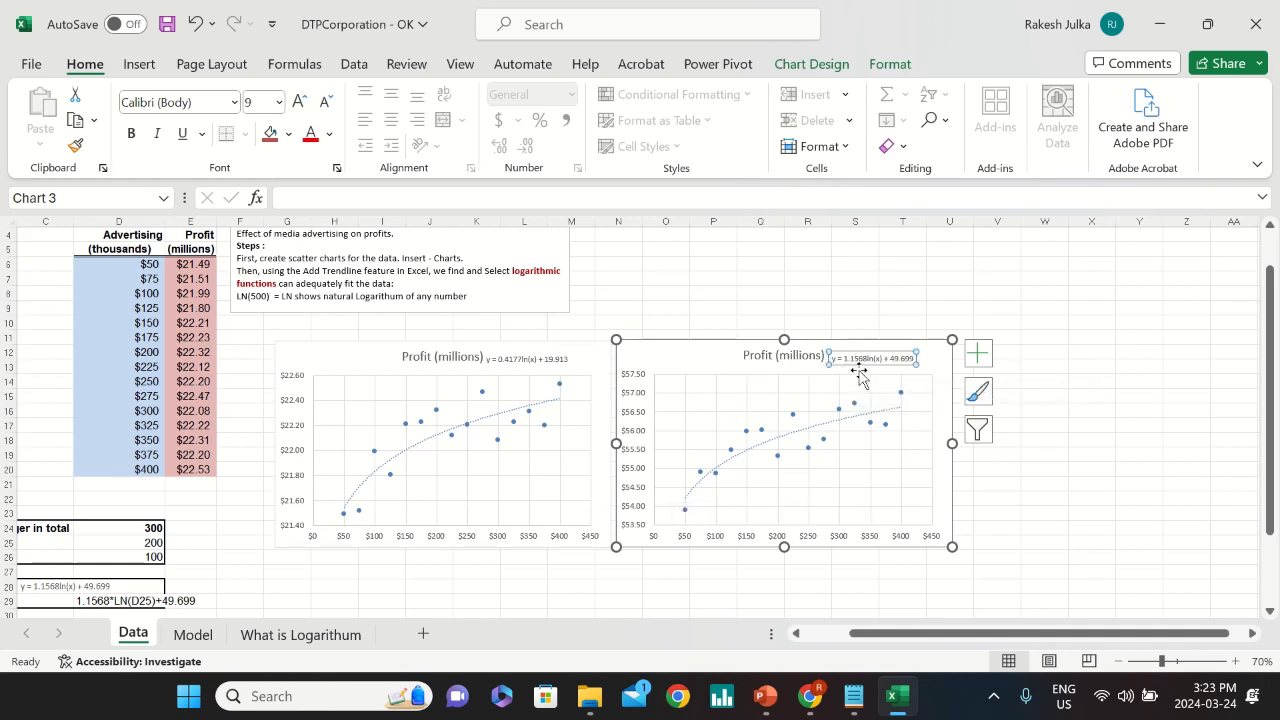
scroll(880, 390, "up", 1, "ctrl")
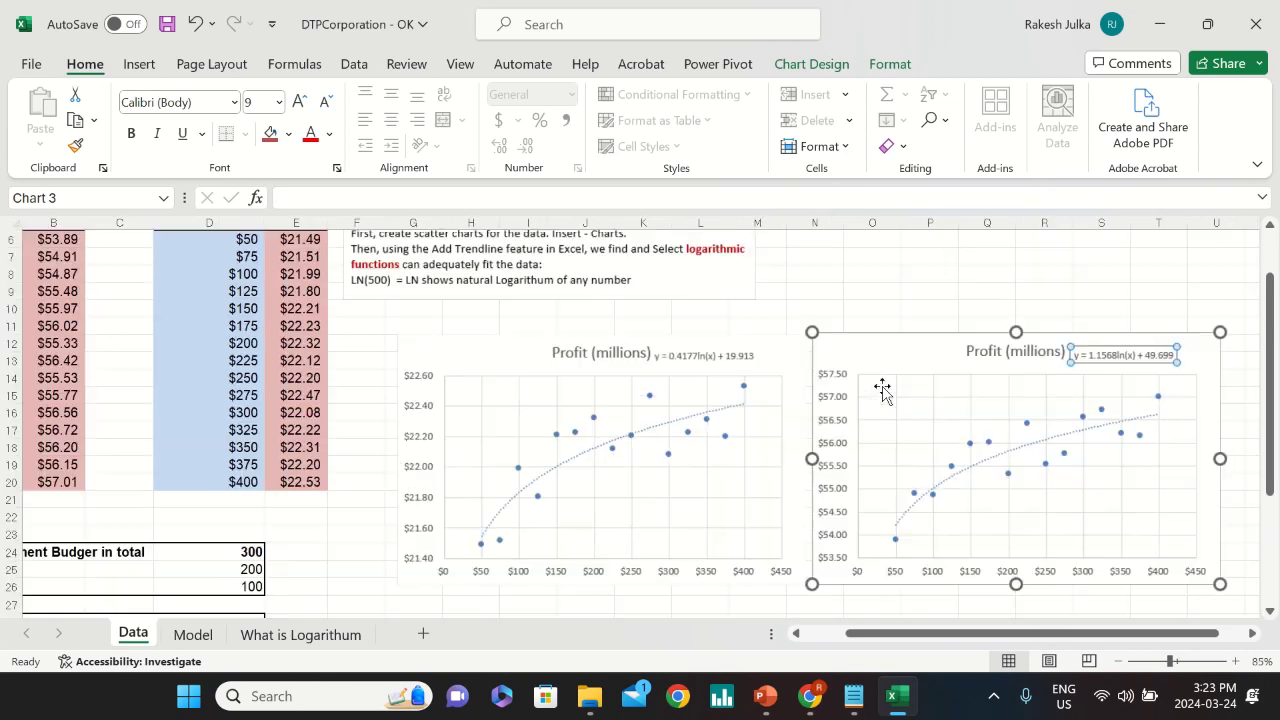
scroll(882, 391, "up", 1, "ctrl")
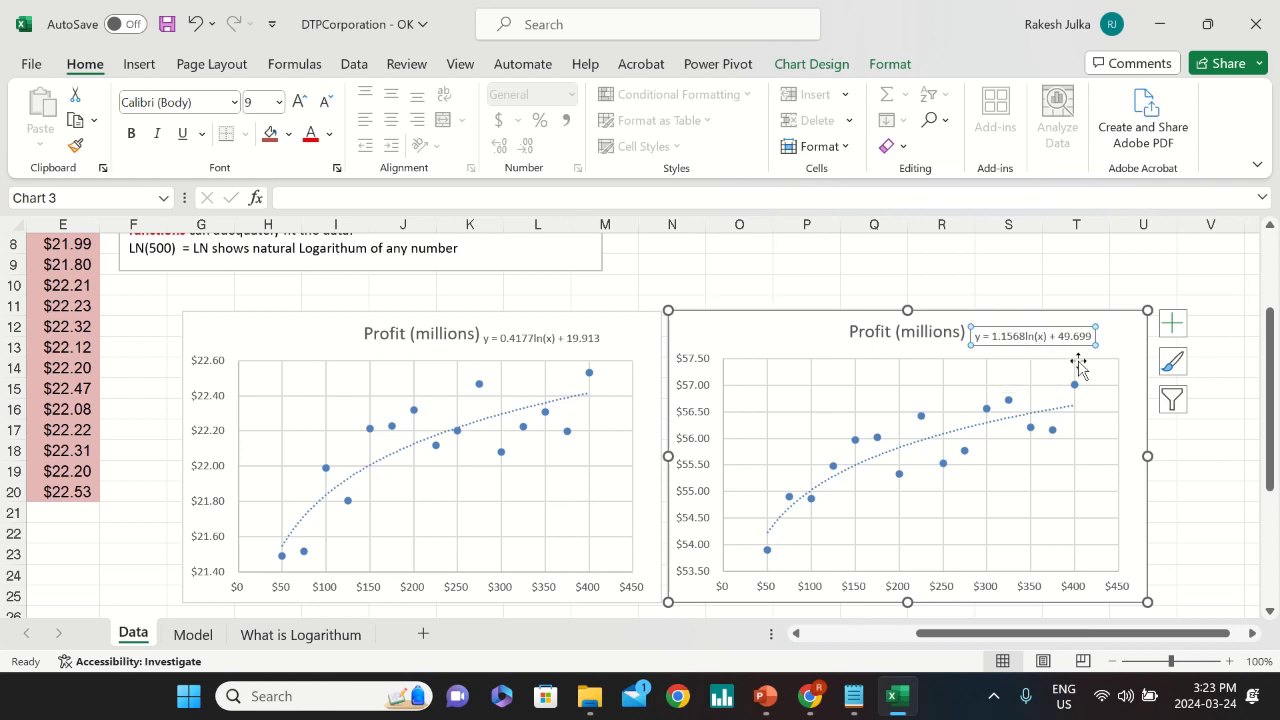
- Examine the instructions text box, both trendline charts and the budget and profit calculations in rows 24 to 35
left_click(559, 295)
scroll(556, 296, "up", 3)
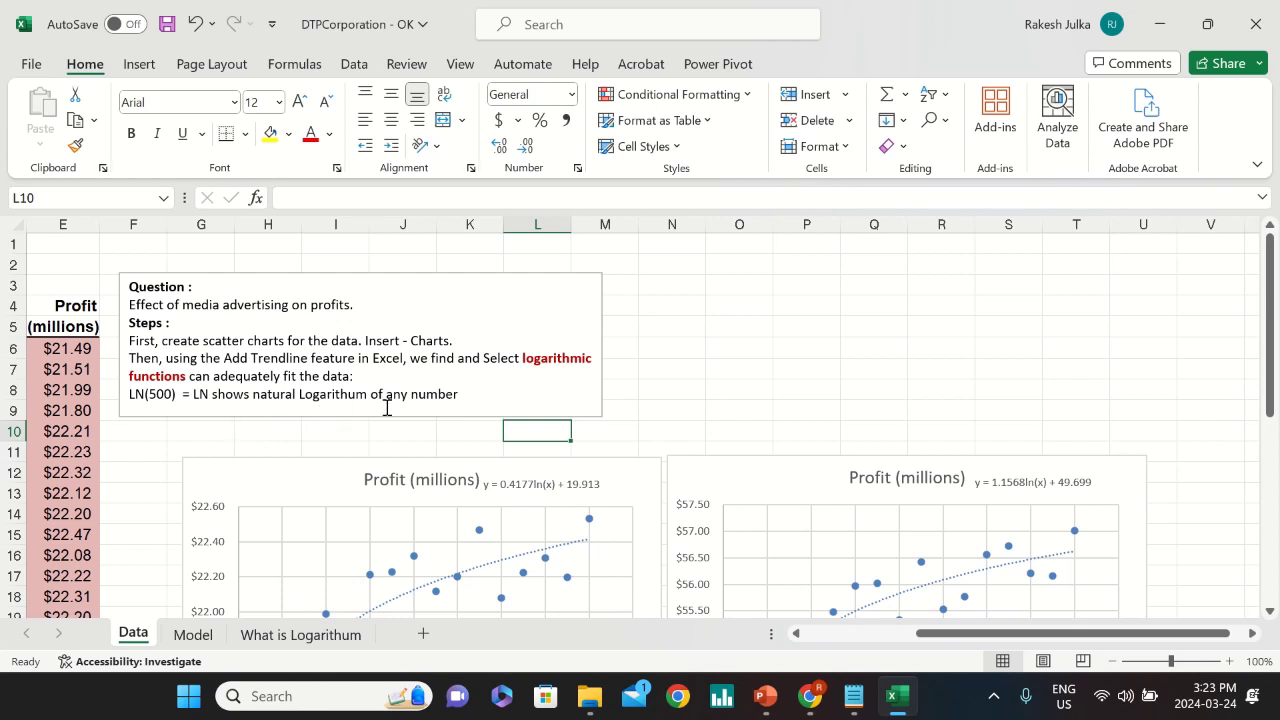
scroll(888, 398, "down", 3)
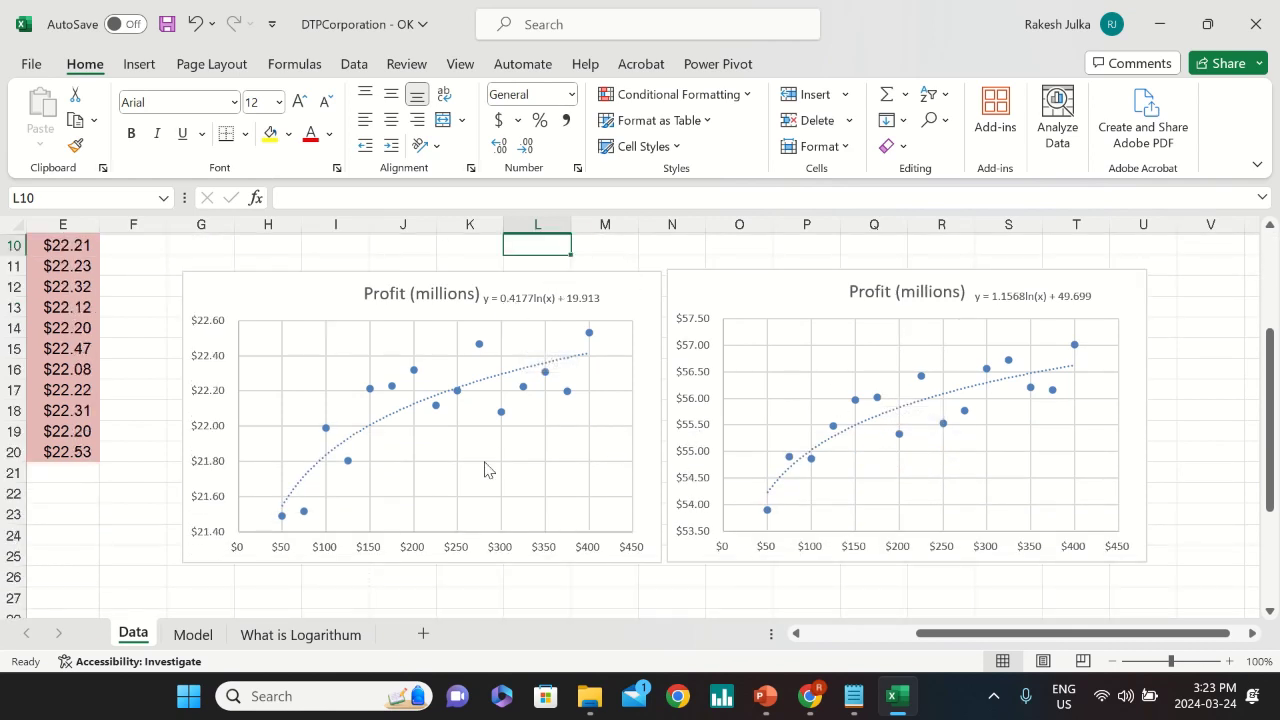
scroll(446, 505, "down", 2, "ctrl")
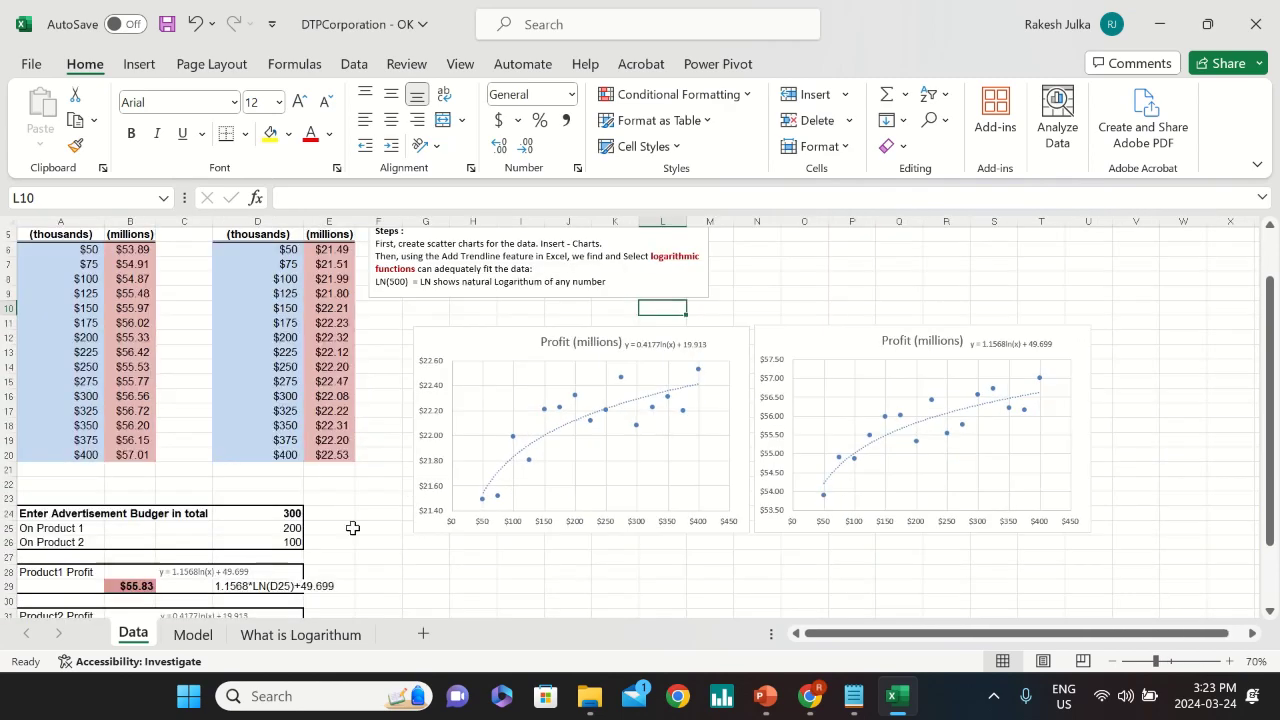
scroll(352, 527, "down", 2)
left_click_drag(545, 527, 40, 527)
left_click(542, 527)
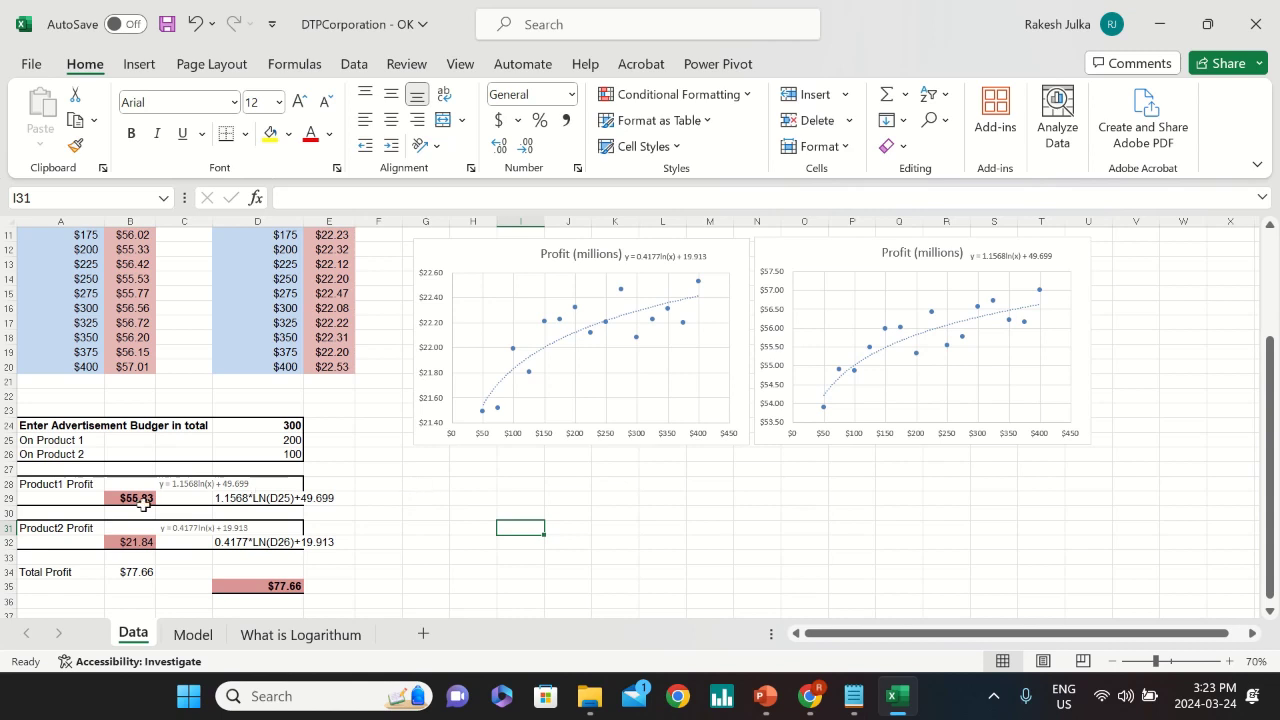
left_click(80, 483)
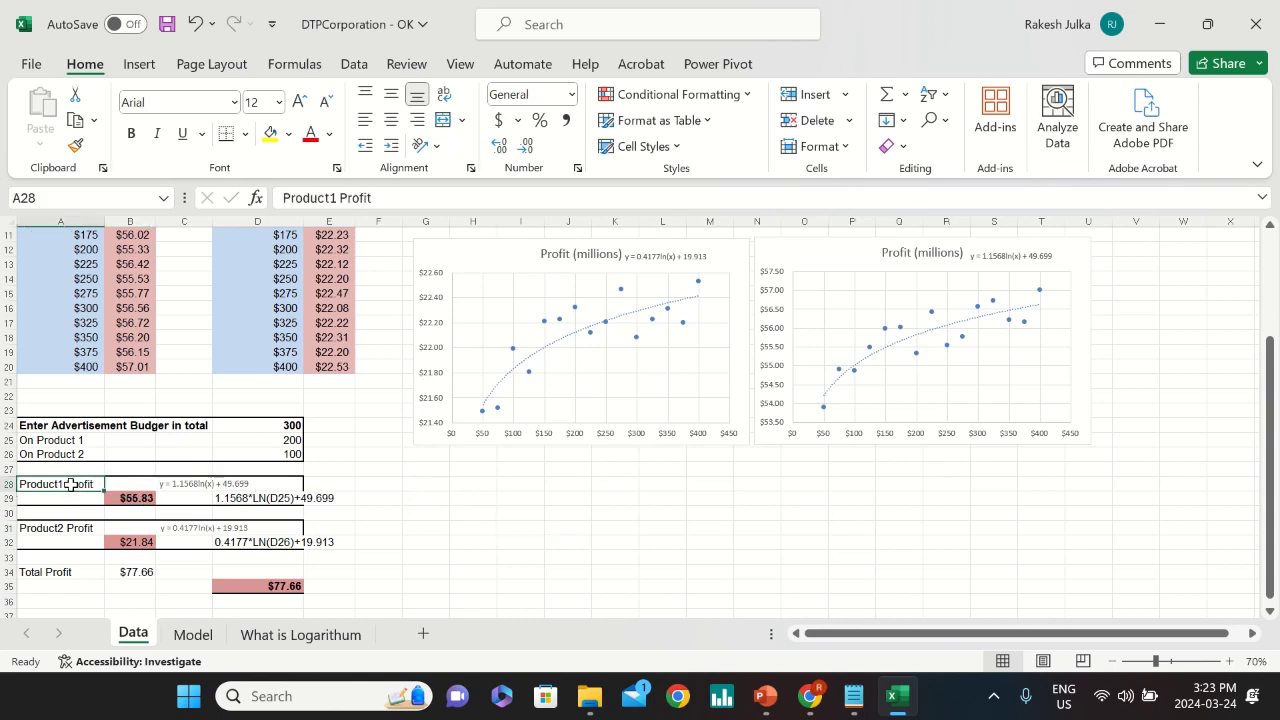
- Label cell G28 "Product 1 Profit" and widen column G to fit the text
left_click(422, 484)
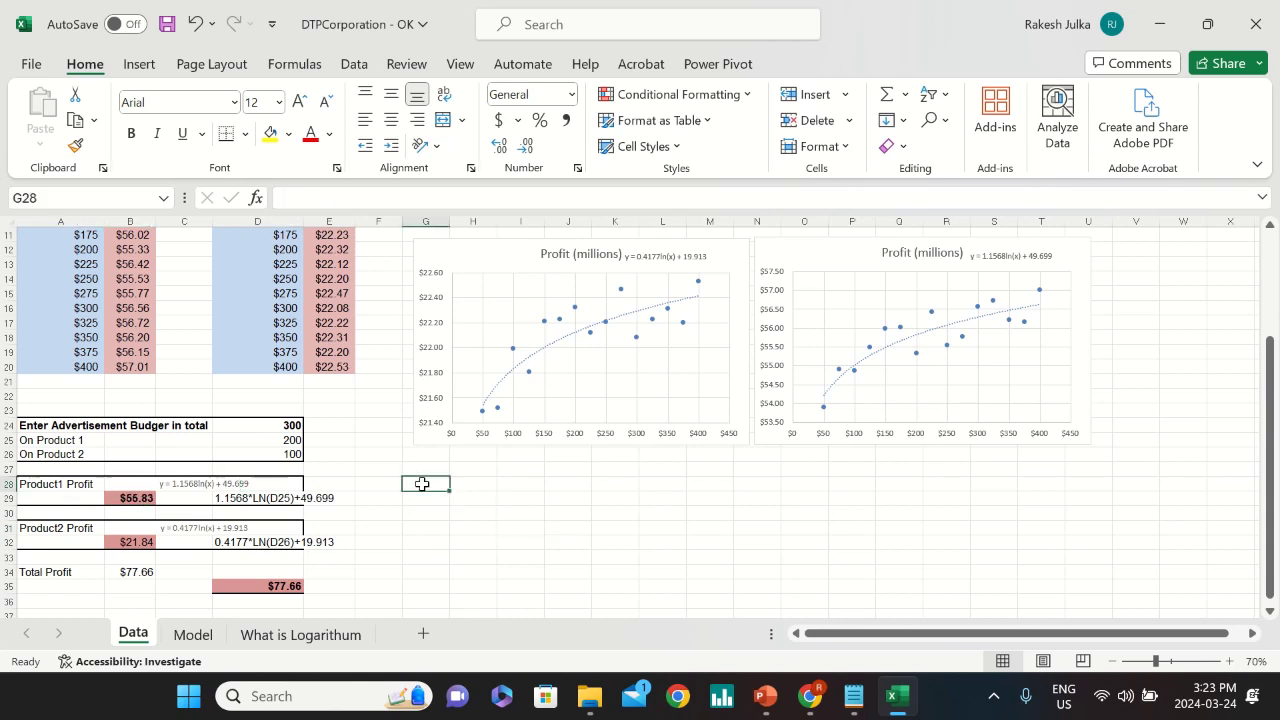
type("Pro")
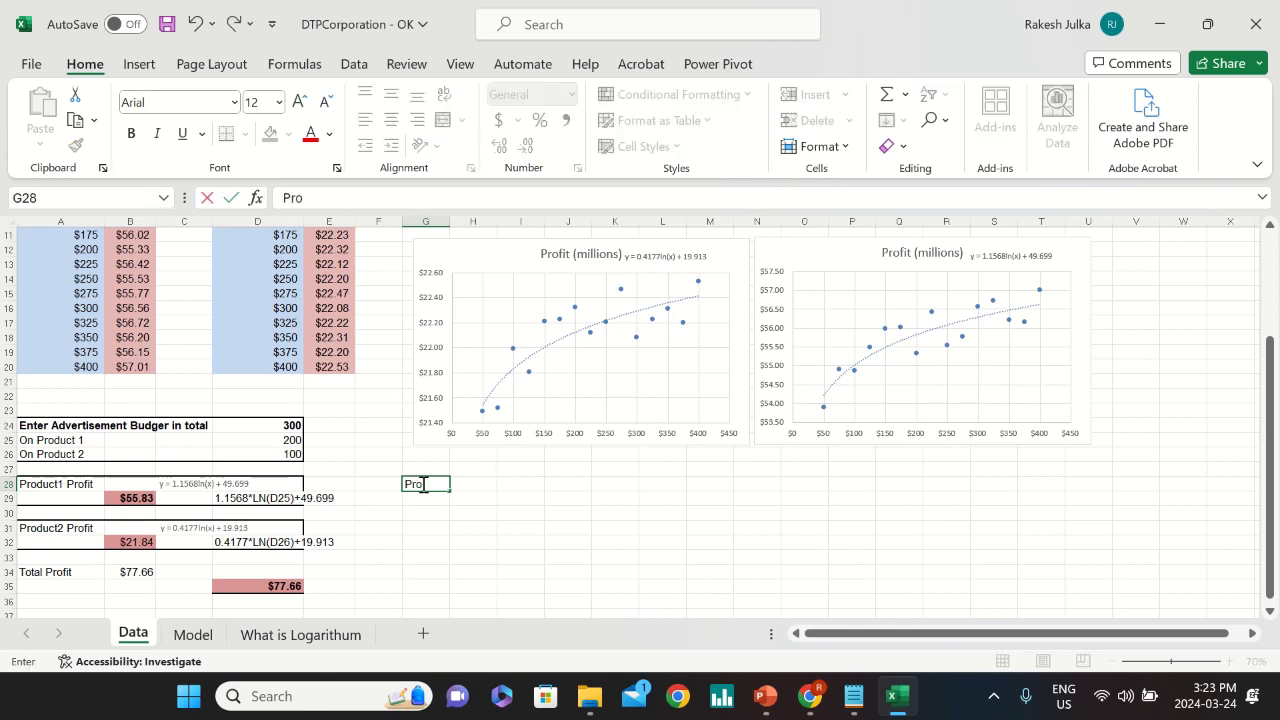
type("duct 1 PRofit")
key("Return")
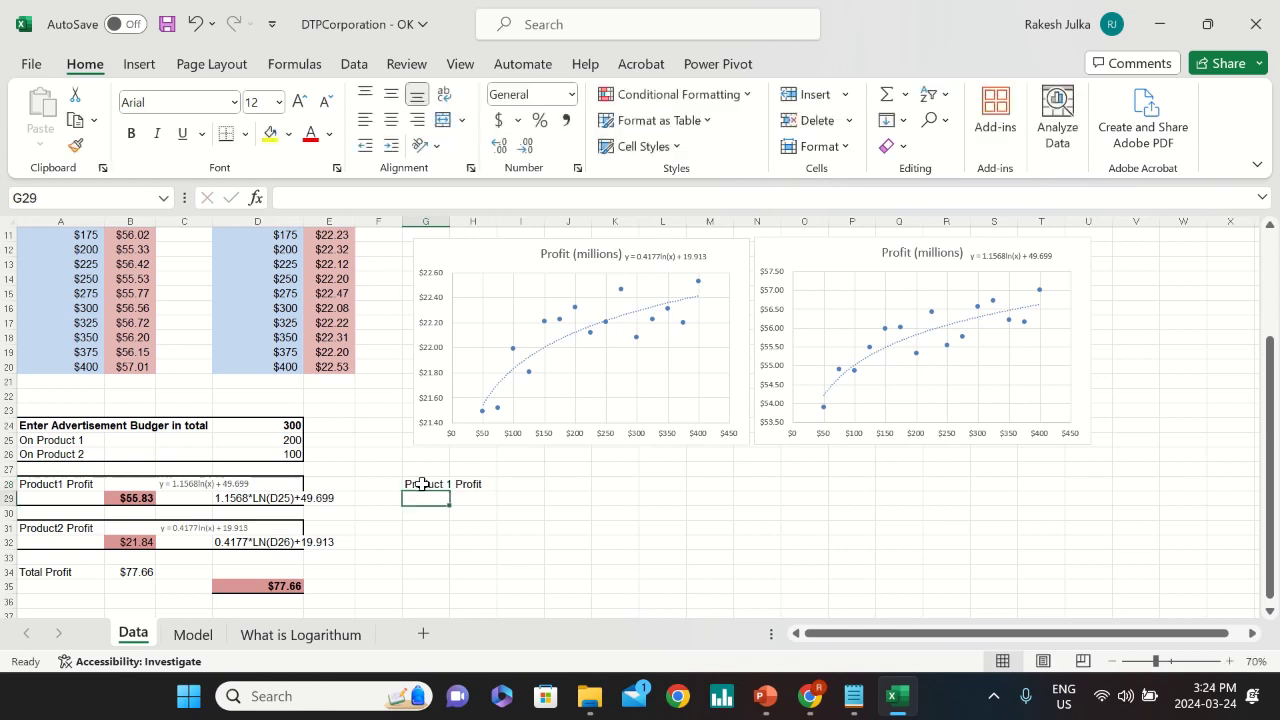
left_click_drag(452, 224, 490, 224)
left_click(454, 530)
left_click(465, 486)
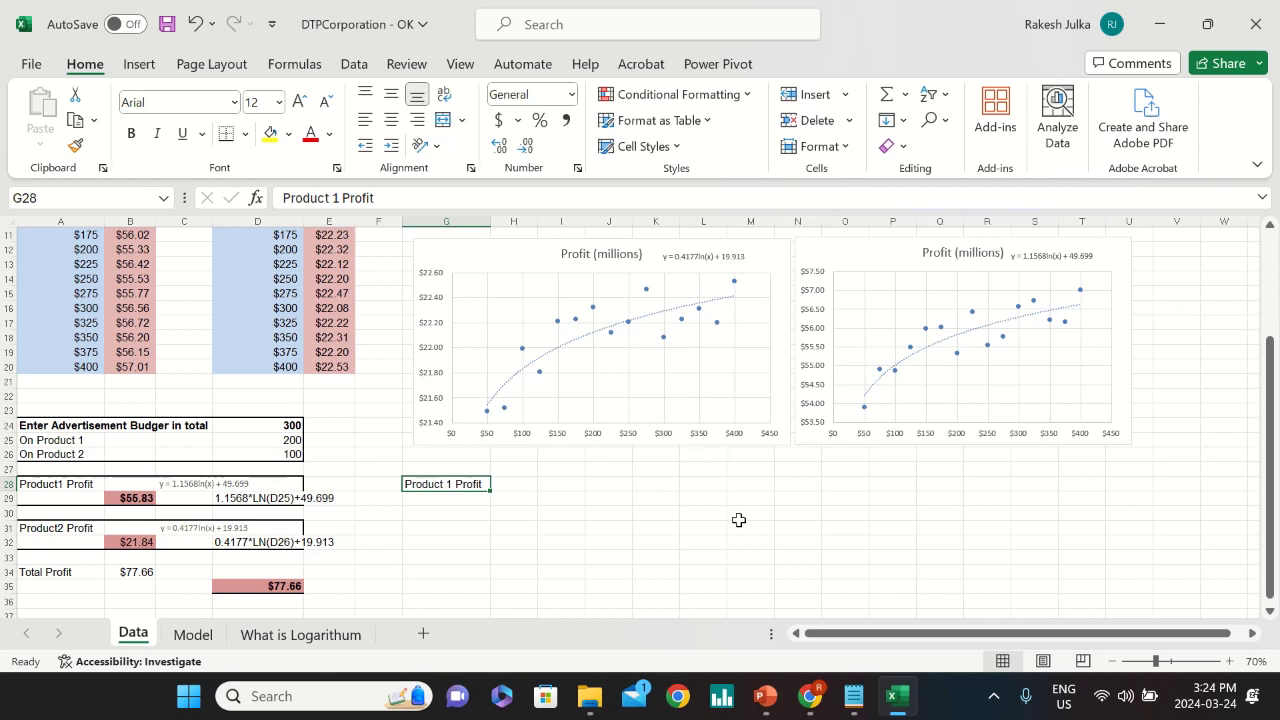
- Copy the trendline equation from the Product 1 profit chart into cell H27, above the Product 1 Profit row
left_click(910, 252)
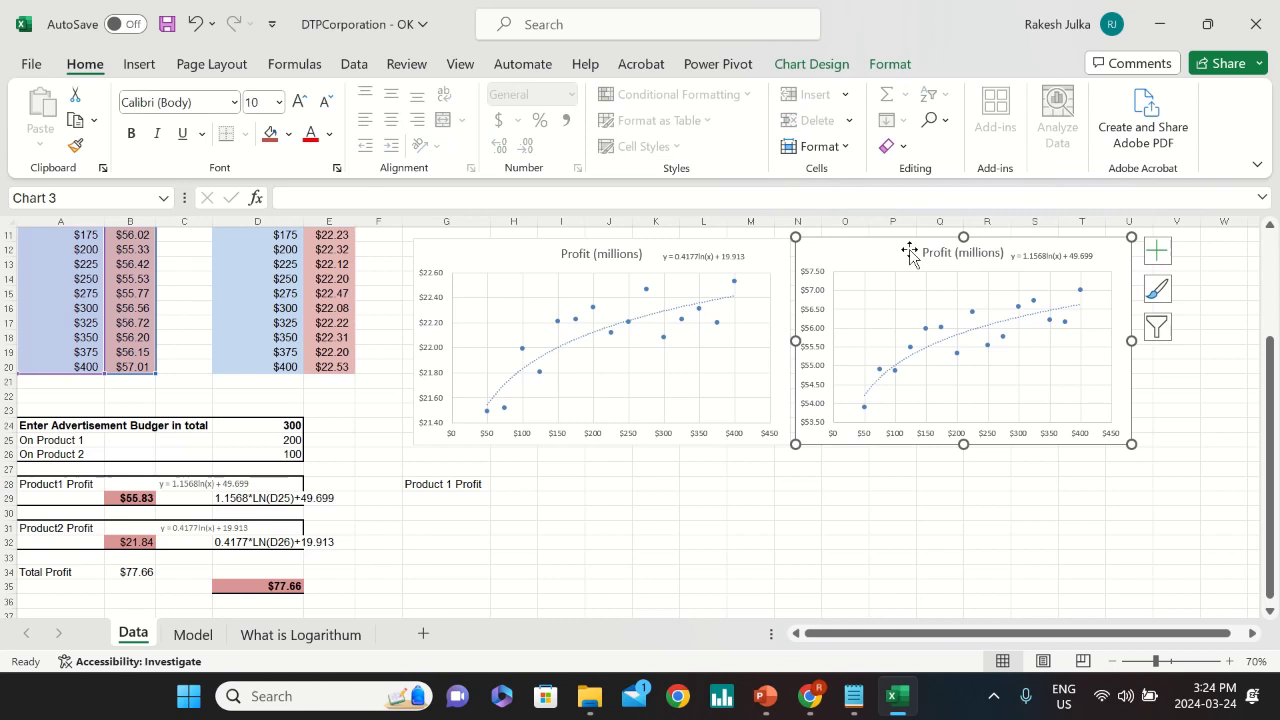
left_click(1033, 256)
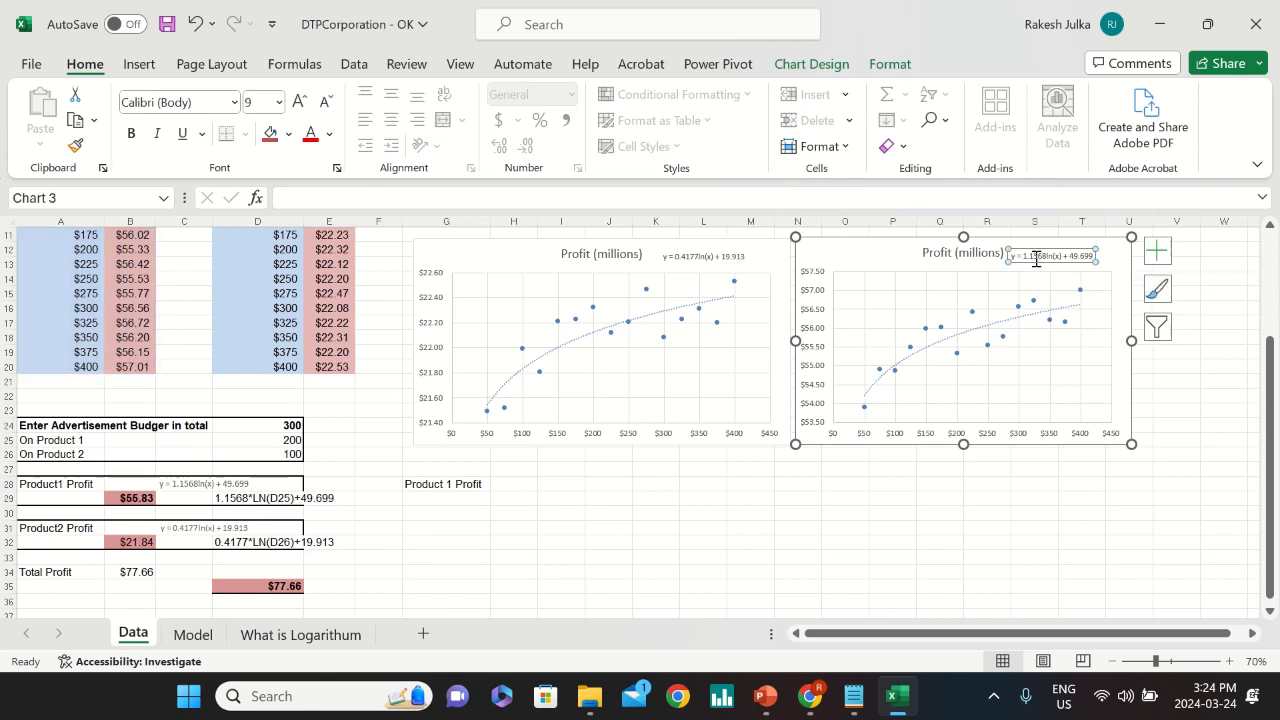
triple_click(1034, 256)
key("ctrl+c")
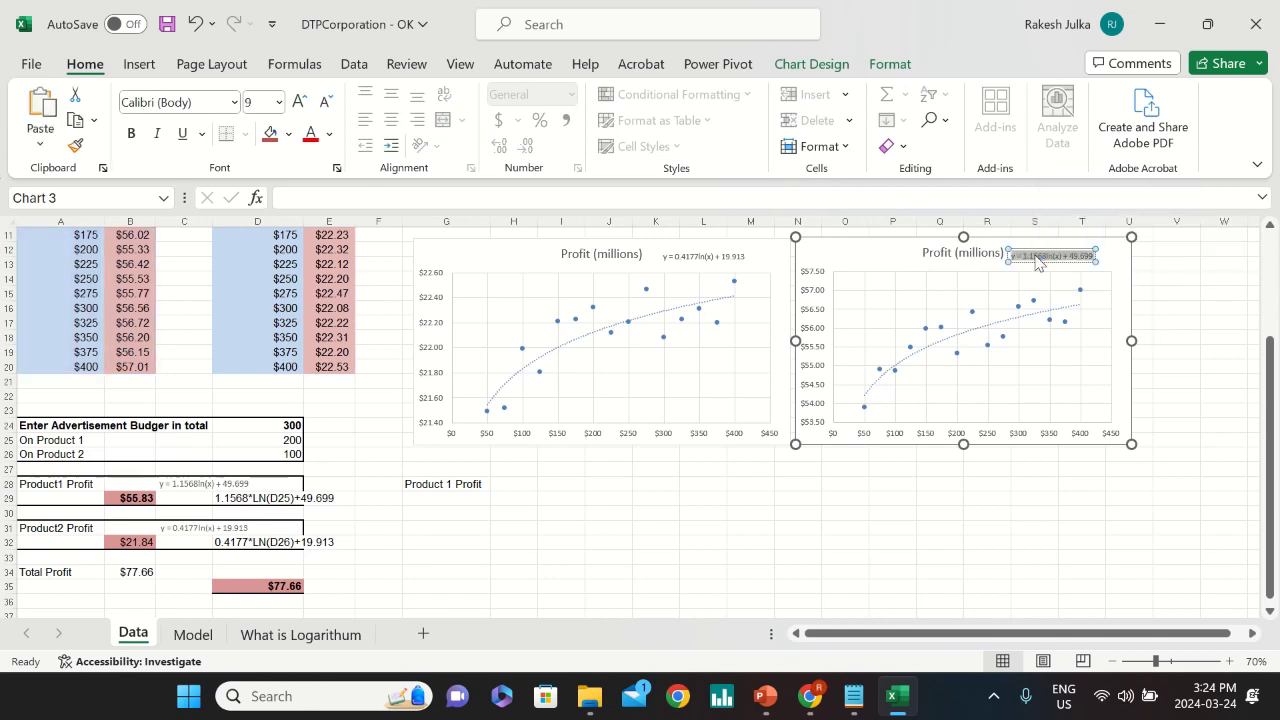
left_click(490, 498)
left_click(513, 469)
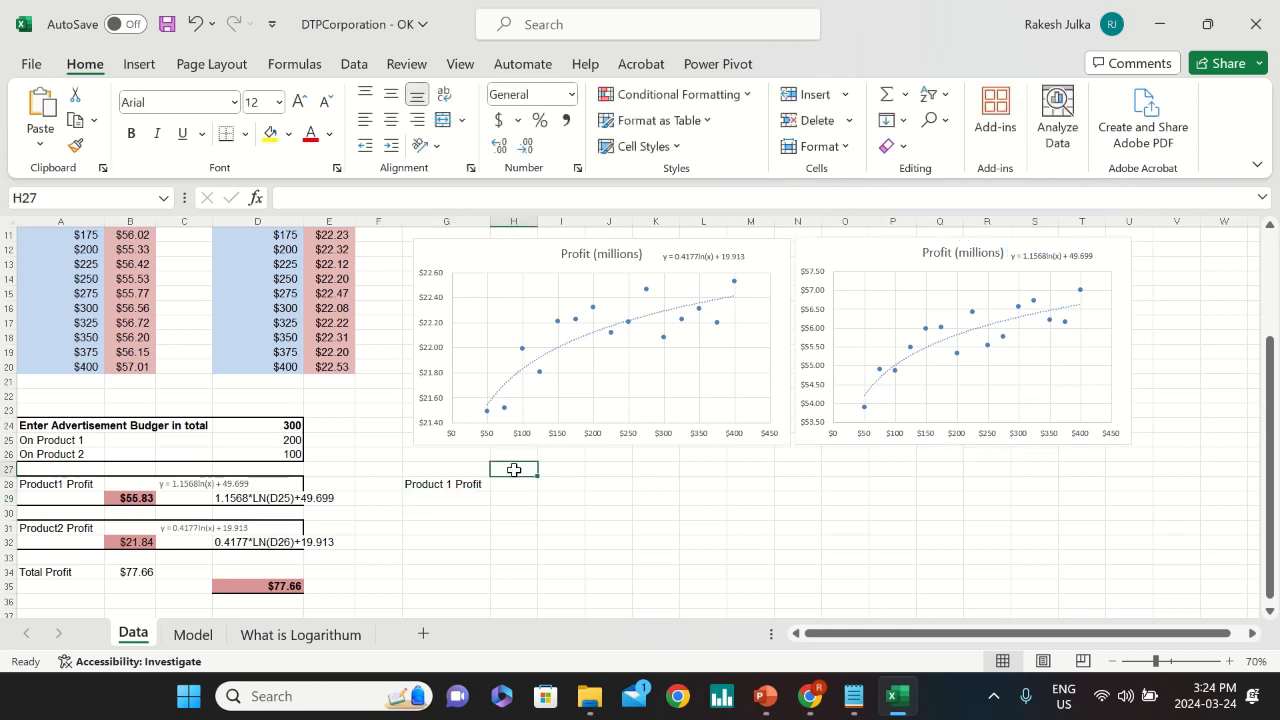
key("ctrl+v")
left_click(512, 541)
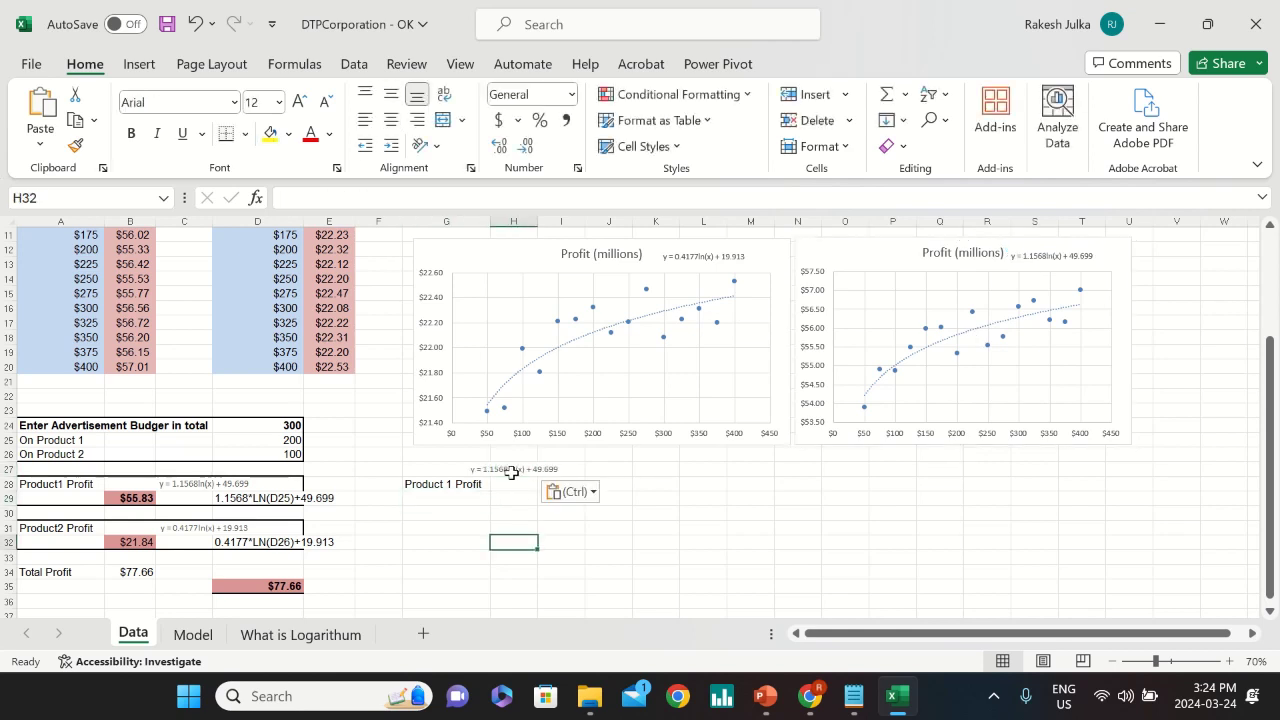
left_click(505, 469)
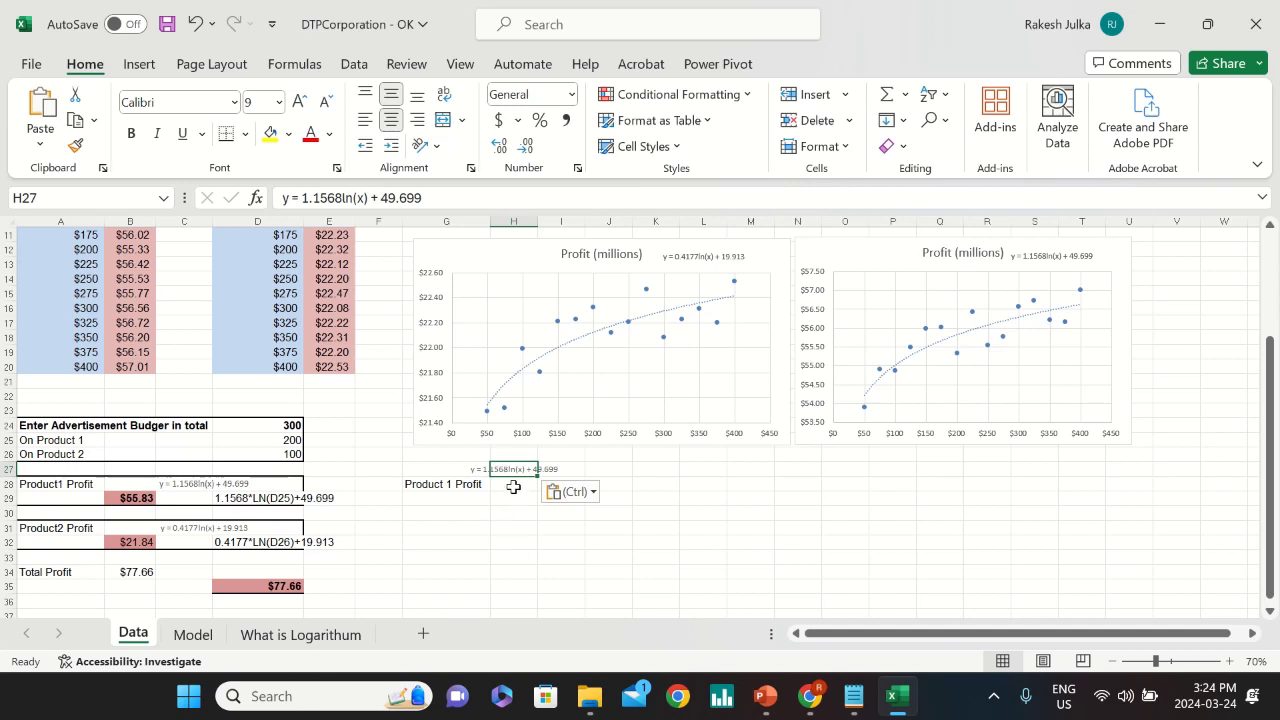
left_click(516, 484)
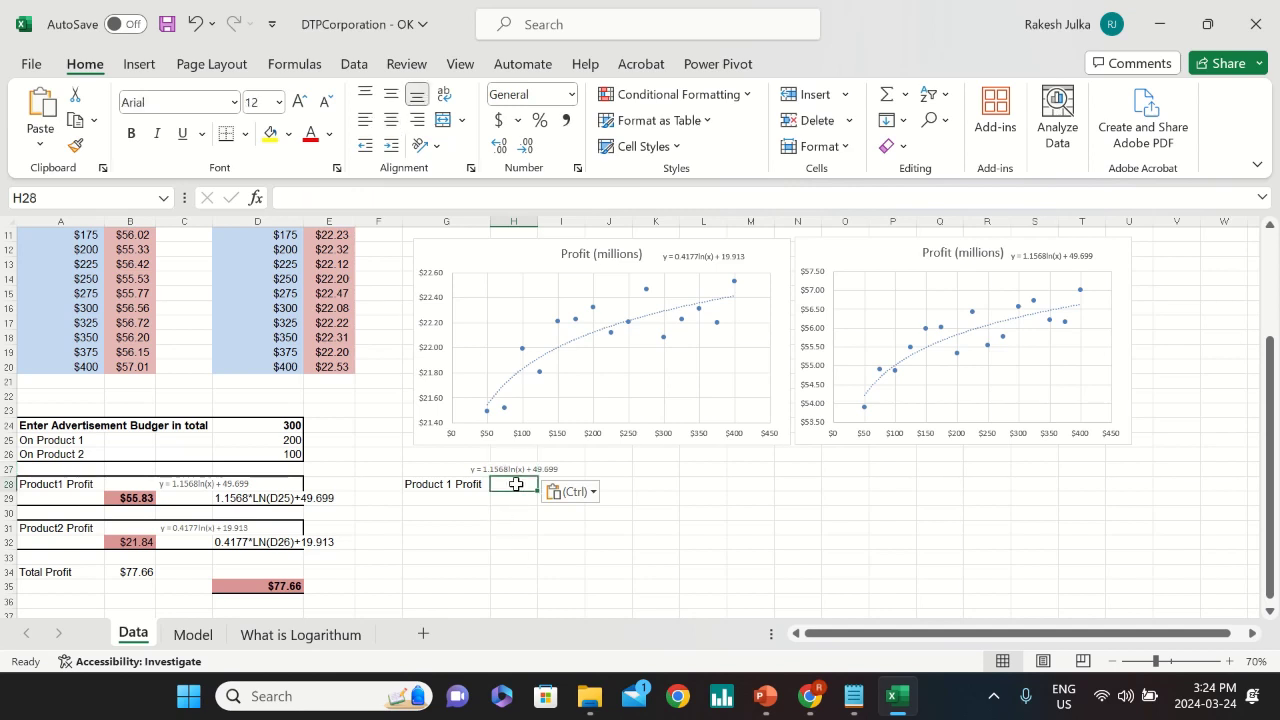
type("=")
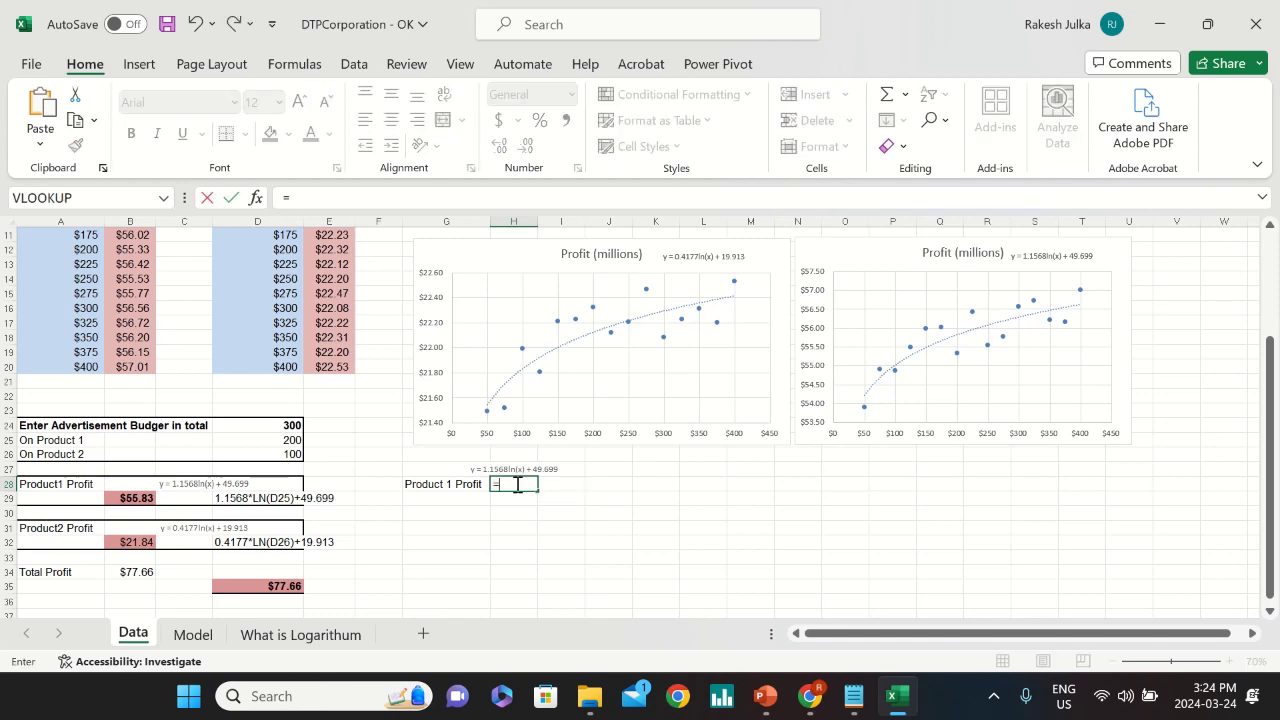
key("Escape")
- Move the equation and Product 1 Profit label block G27:H28 down two rows to start at G29
scroll(518, 484, "up", 3)
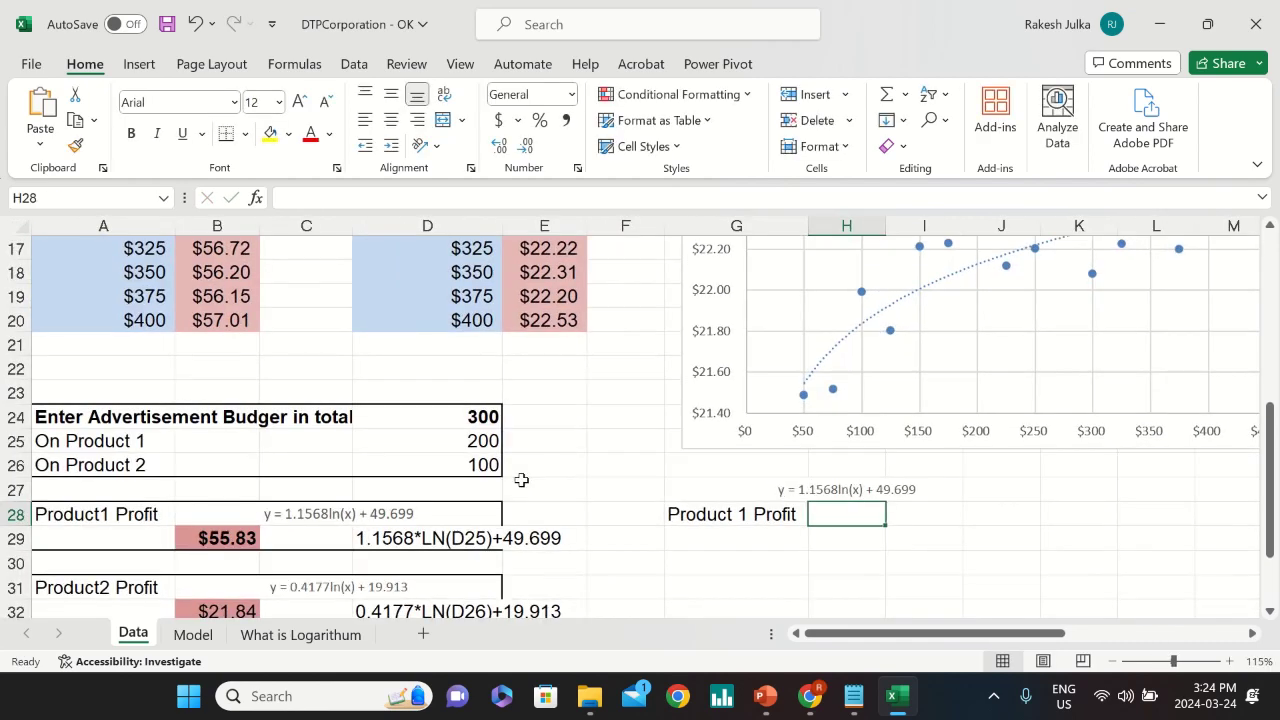
left_click(876, 560)
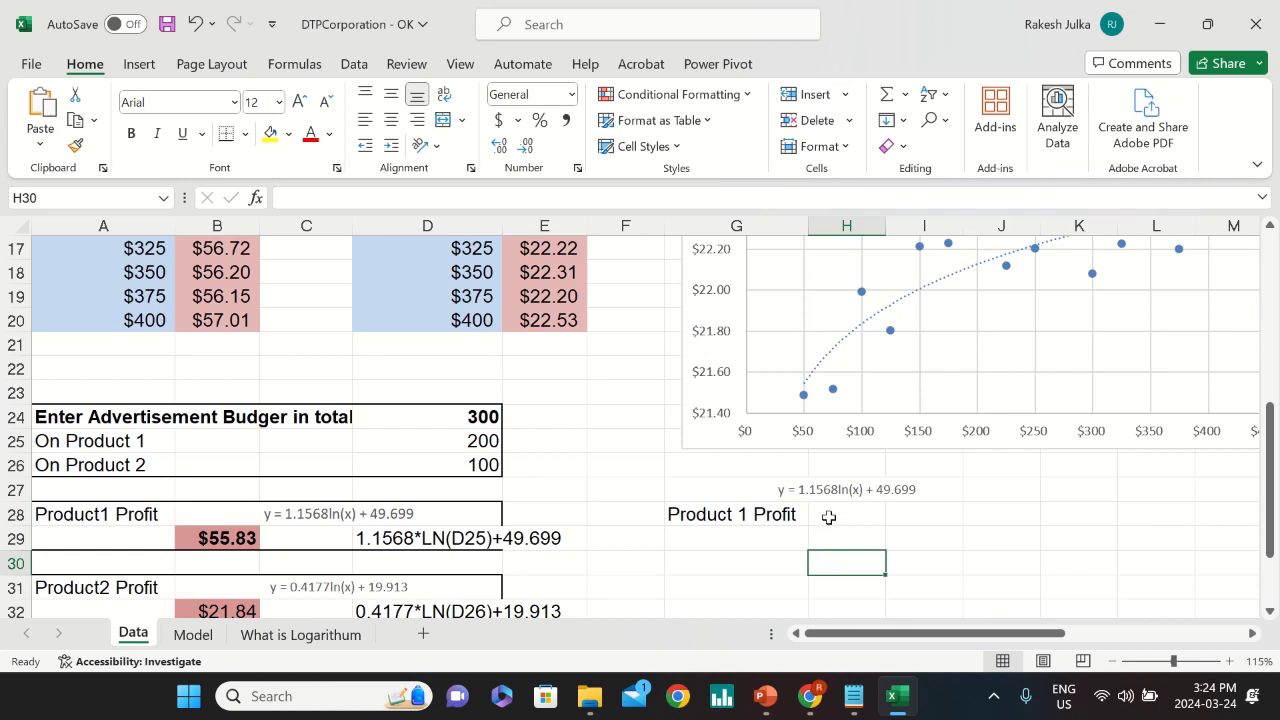
left_click_drag(760, 492, 838, 514)
key("ctrl+c")
key("Down")
key("Down")
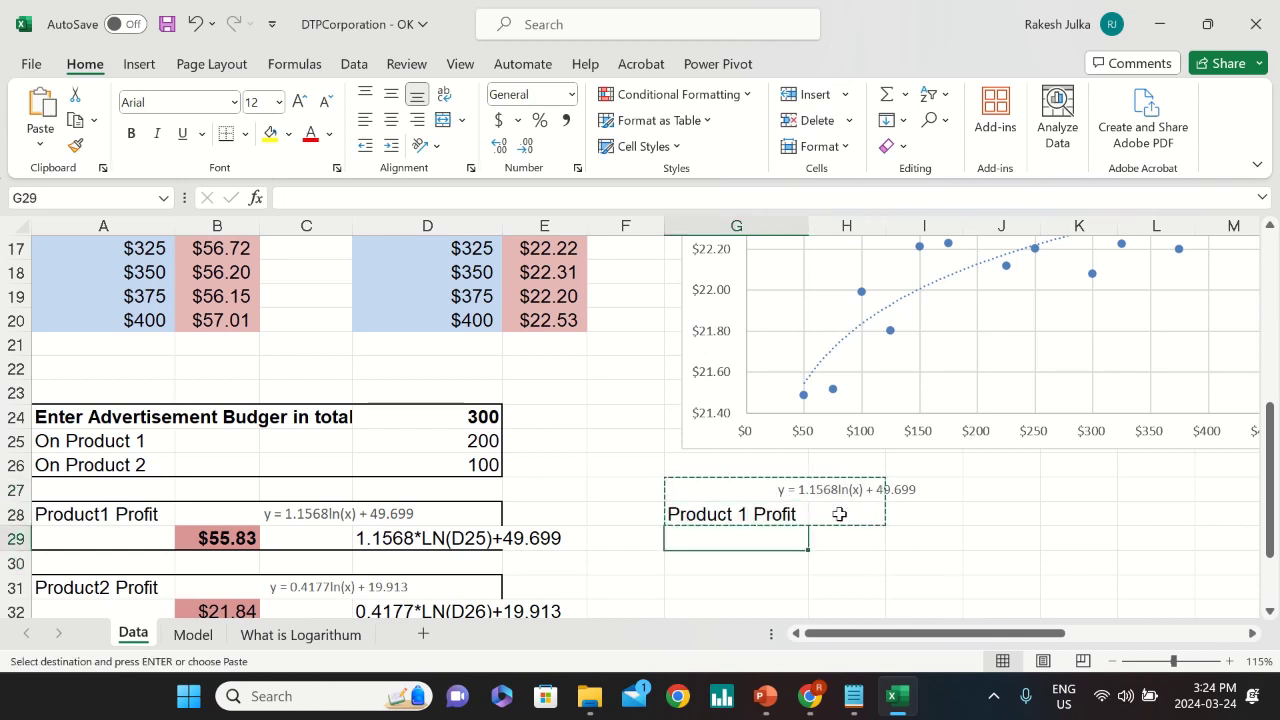
key("ctrl+v")
- Enter the label "Enter Adv Budget" in cell G27
left_click(737, 491)
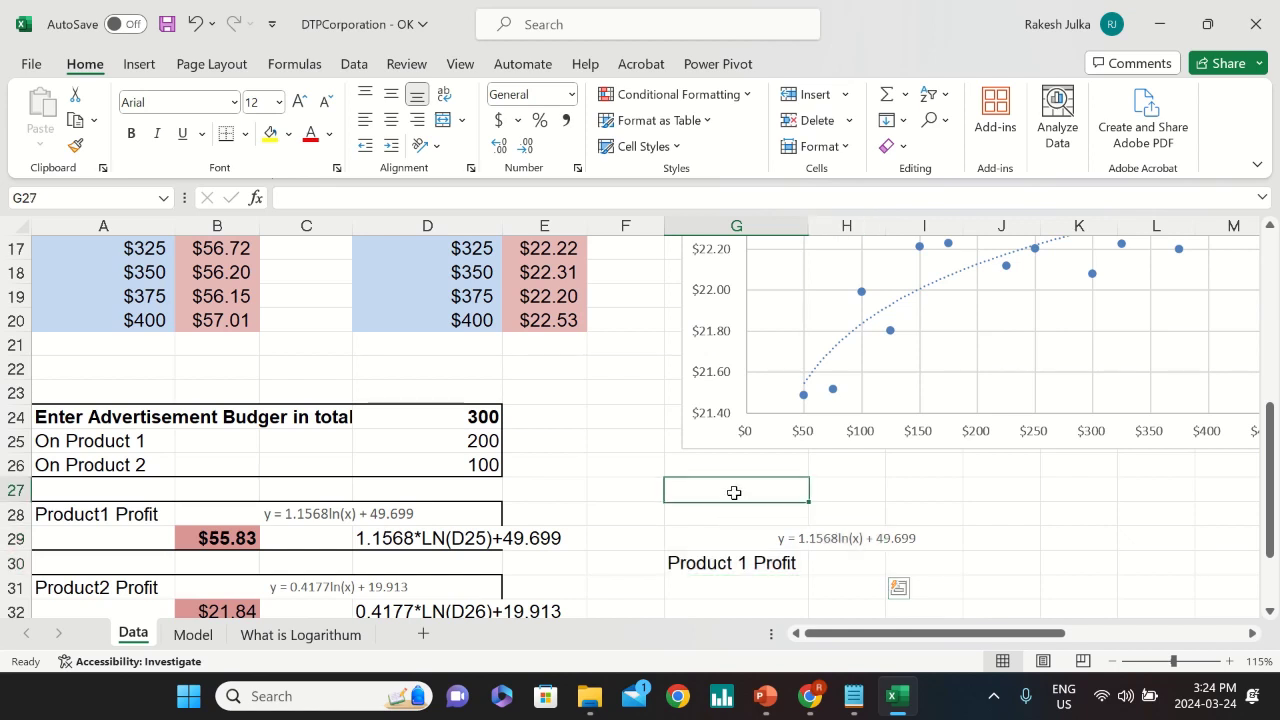
type("Enter")
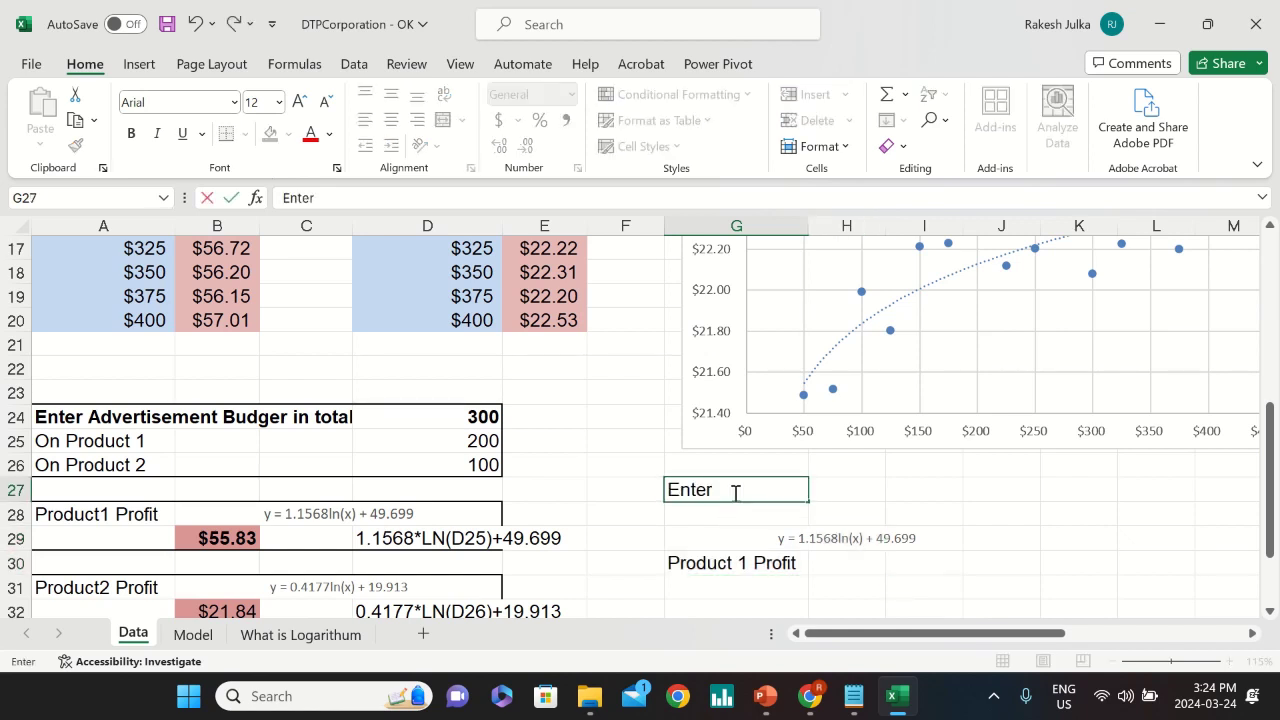
type(" Adv Budget")
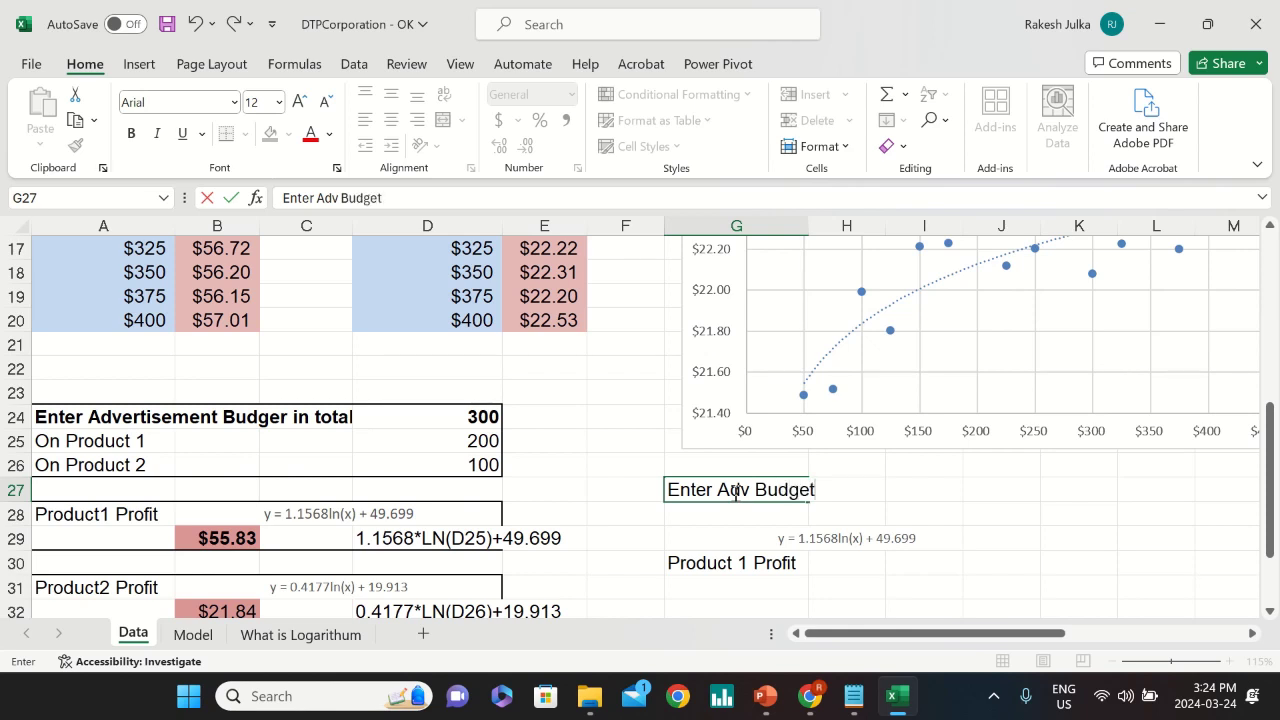
key("Return")
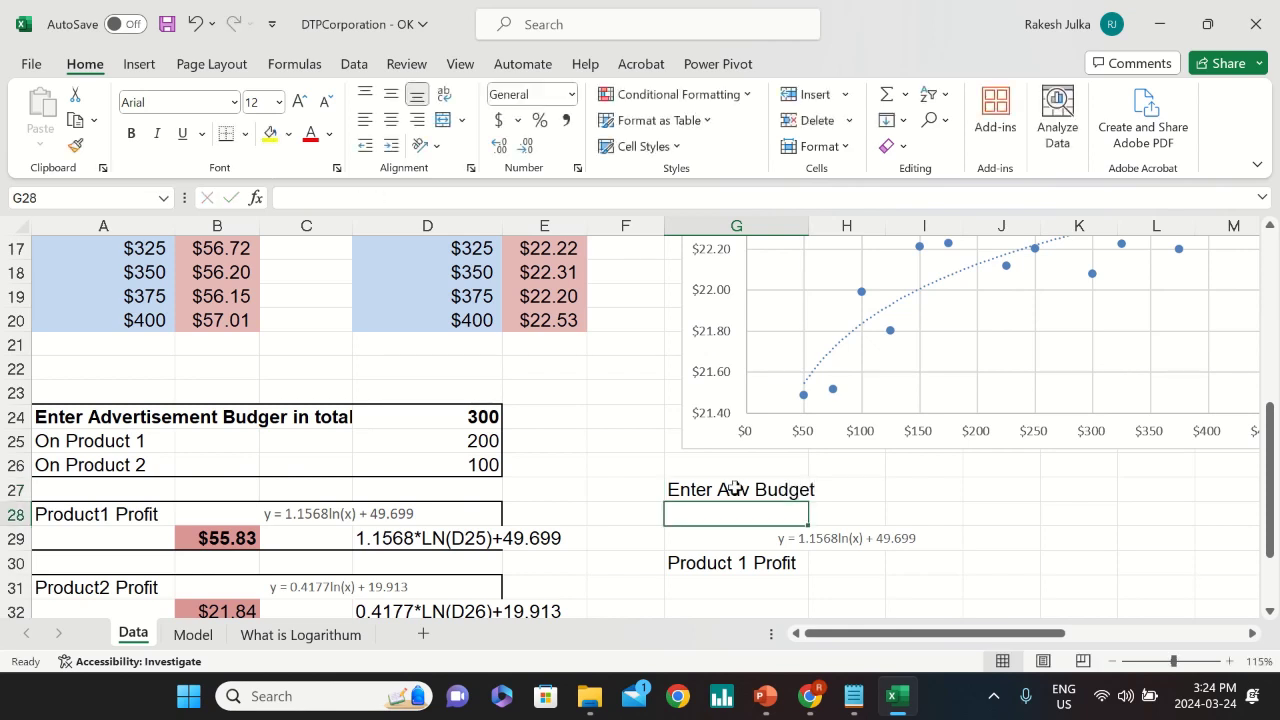
- Correct the misspelled word in the A24 heading so it reads "Enter Advertisement Budget in total"
left_click(248, 413)
left_click(128, 413)
double_click(128, 413)
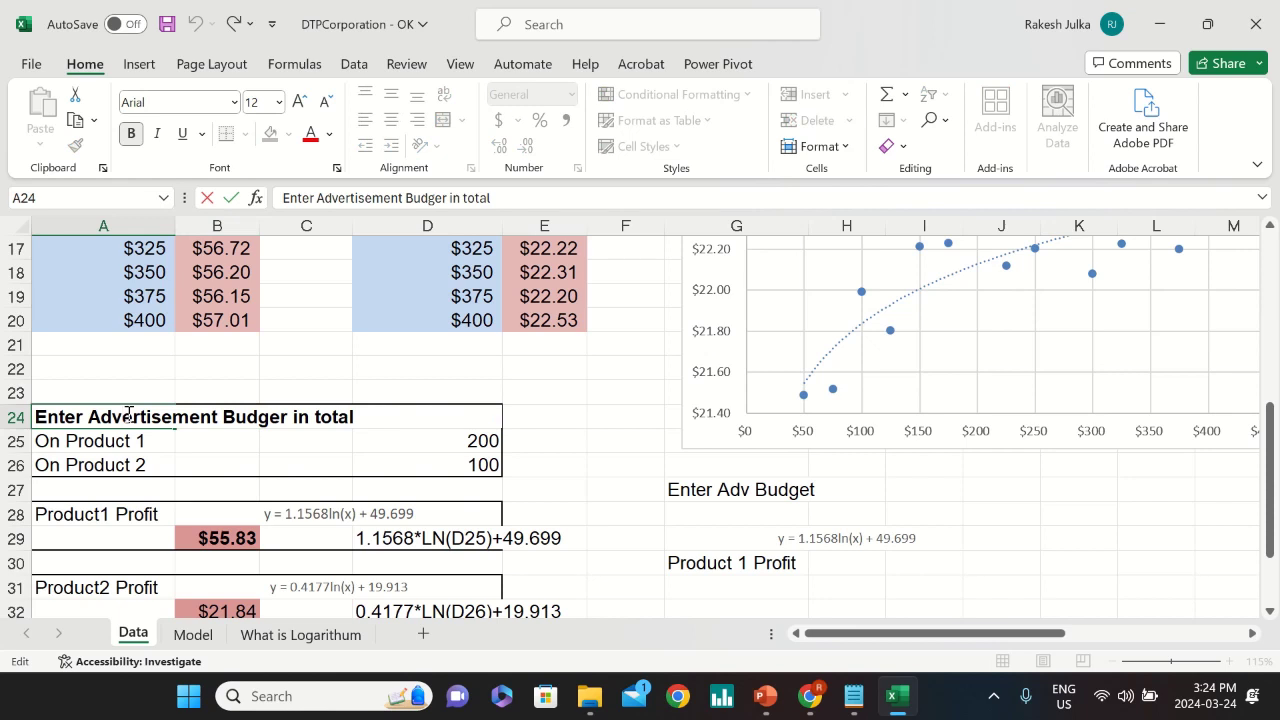
key("ctrl+Right")
key("ctrl+Right")
key("Left")
key("BackSpace")
type("t")
key("Return")
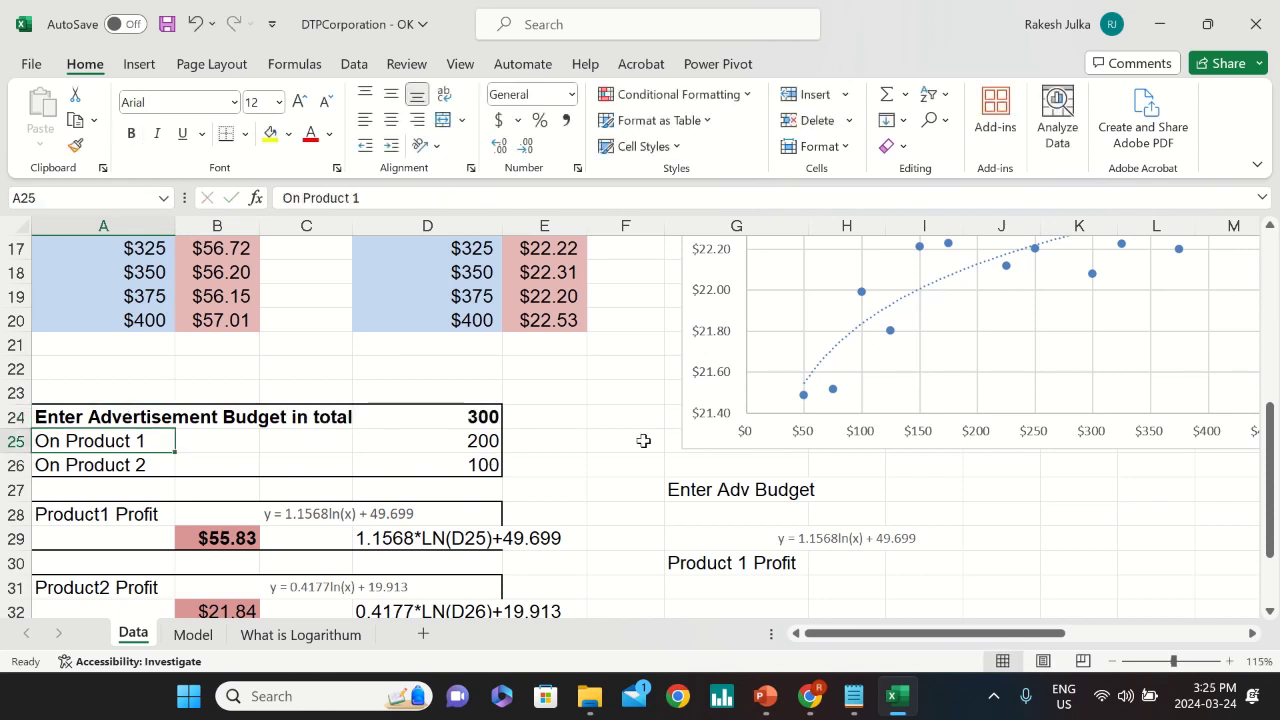
- Enter an advertising budget of 500 in cell I27
left_click(694, 479)
left_click(928, 493)
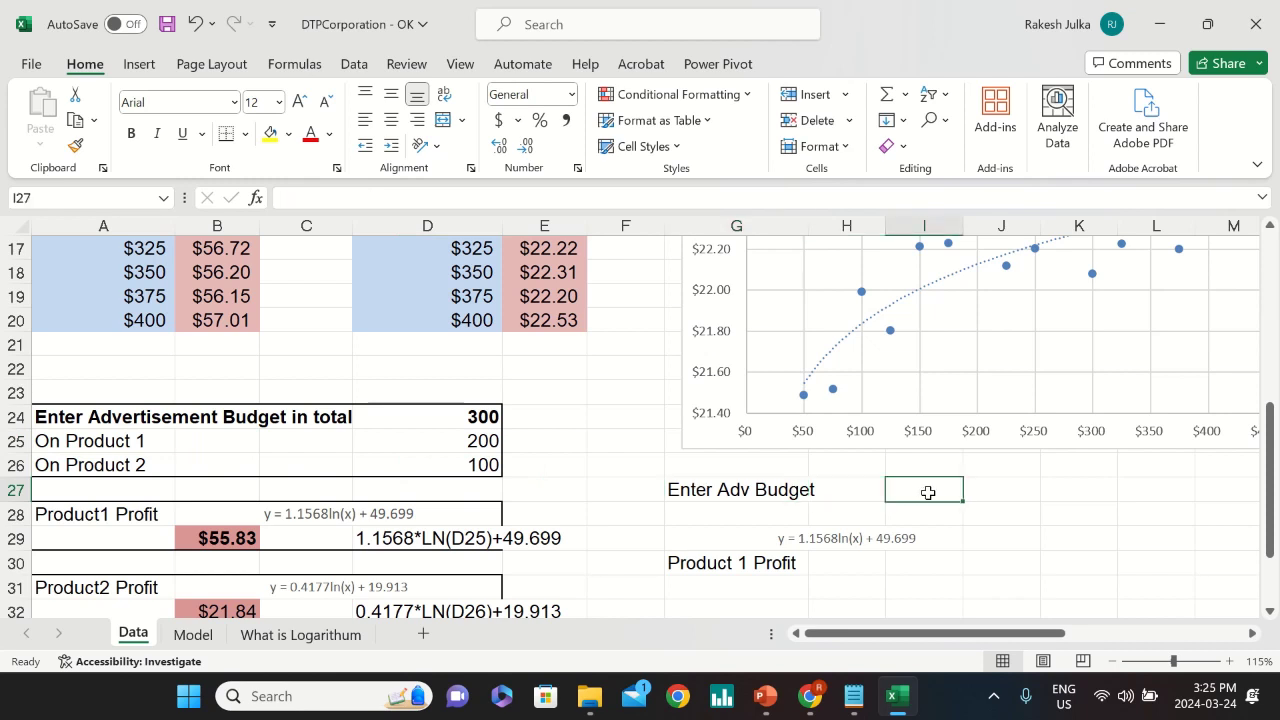
type("500")
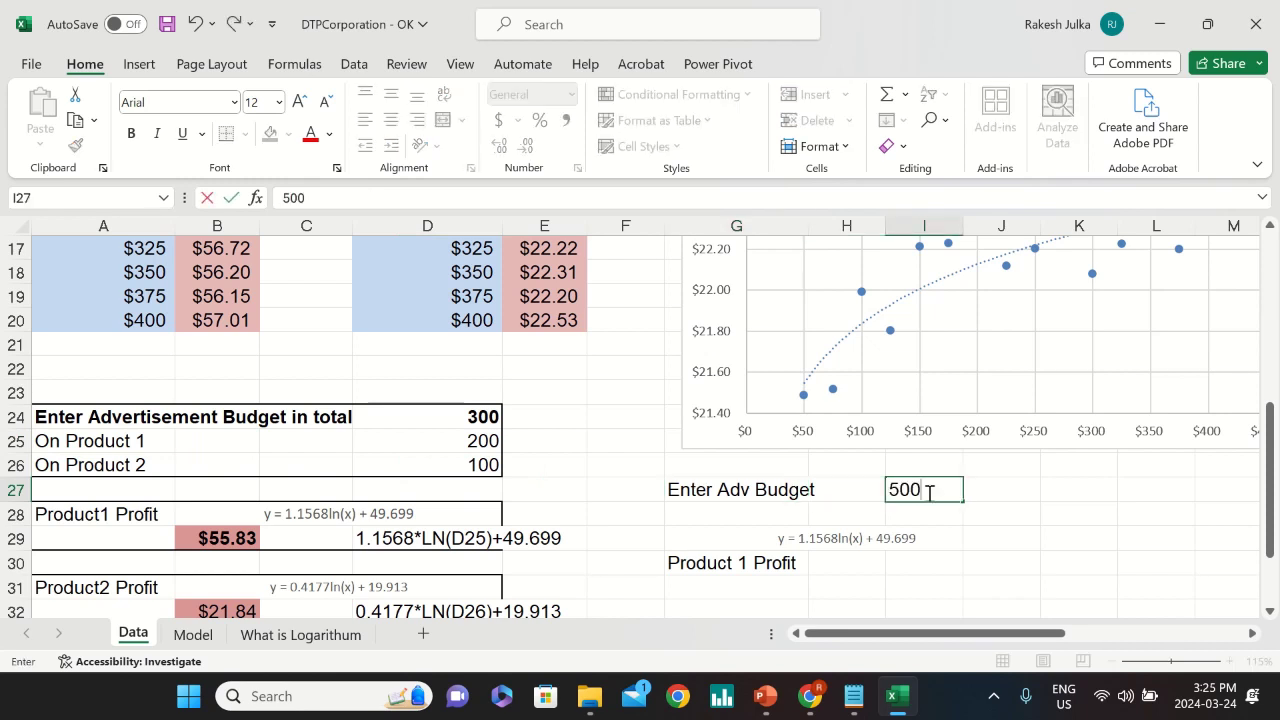
key("Return")
- Move the equation and Product 1 Profit label block G29:H30 down one row to start at G30
left_click_drag(795, 537, 791, 565)
key("shift+Right")
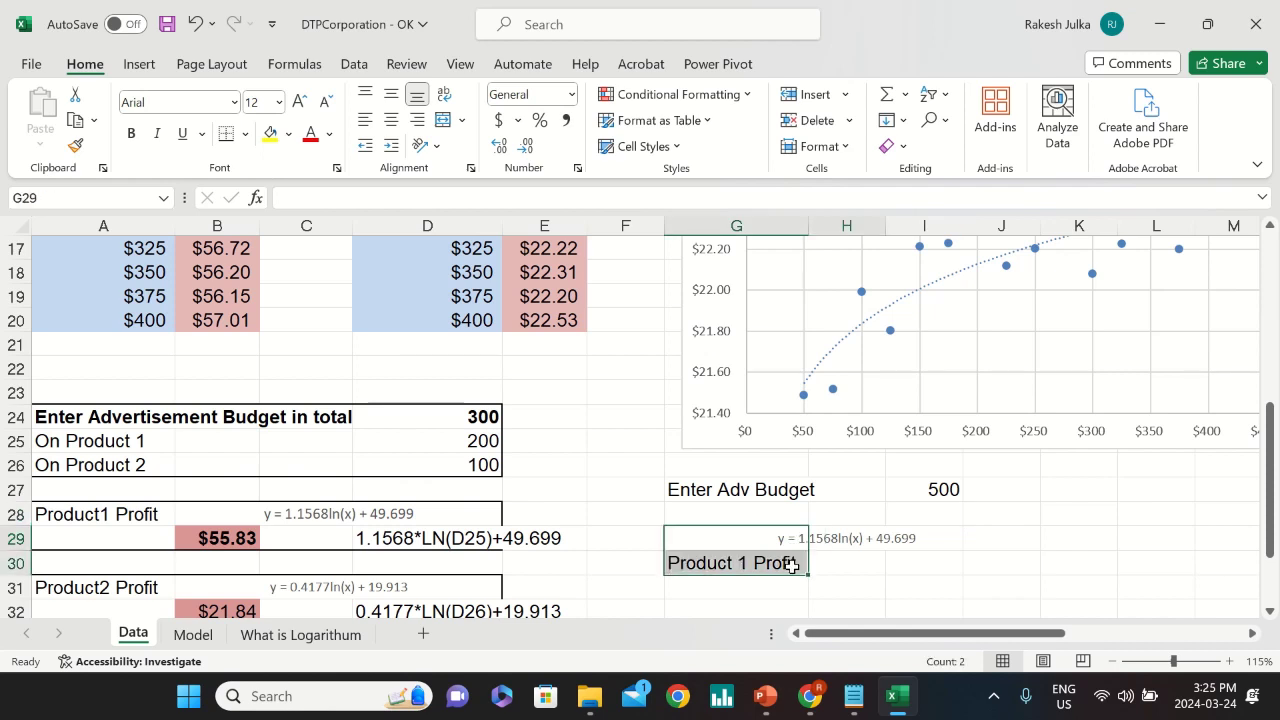
key("ctrl+c")
left_click(791, 565)
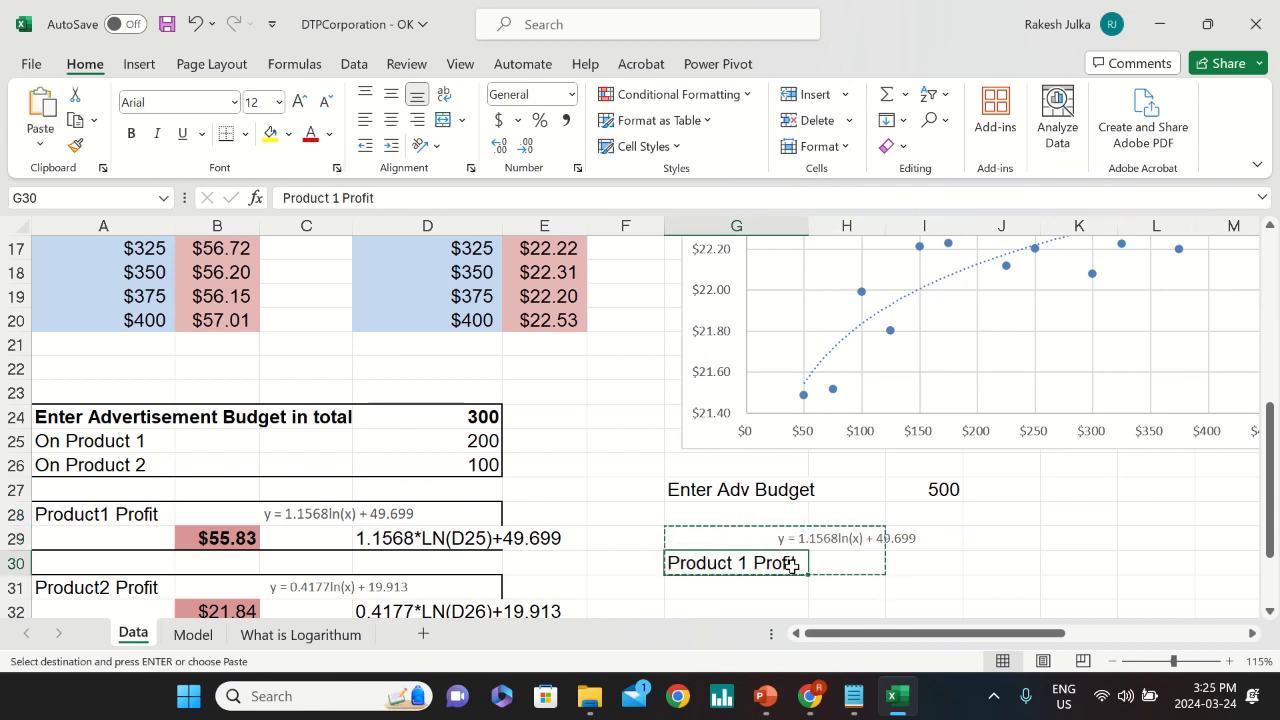
key("ctrl+v")
- Add the labels "On Product 1" in G28 and "On Product 2" in G29 below the budget label
left_click(753, 511)
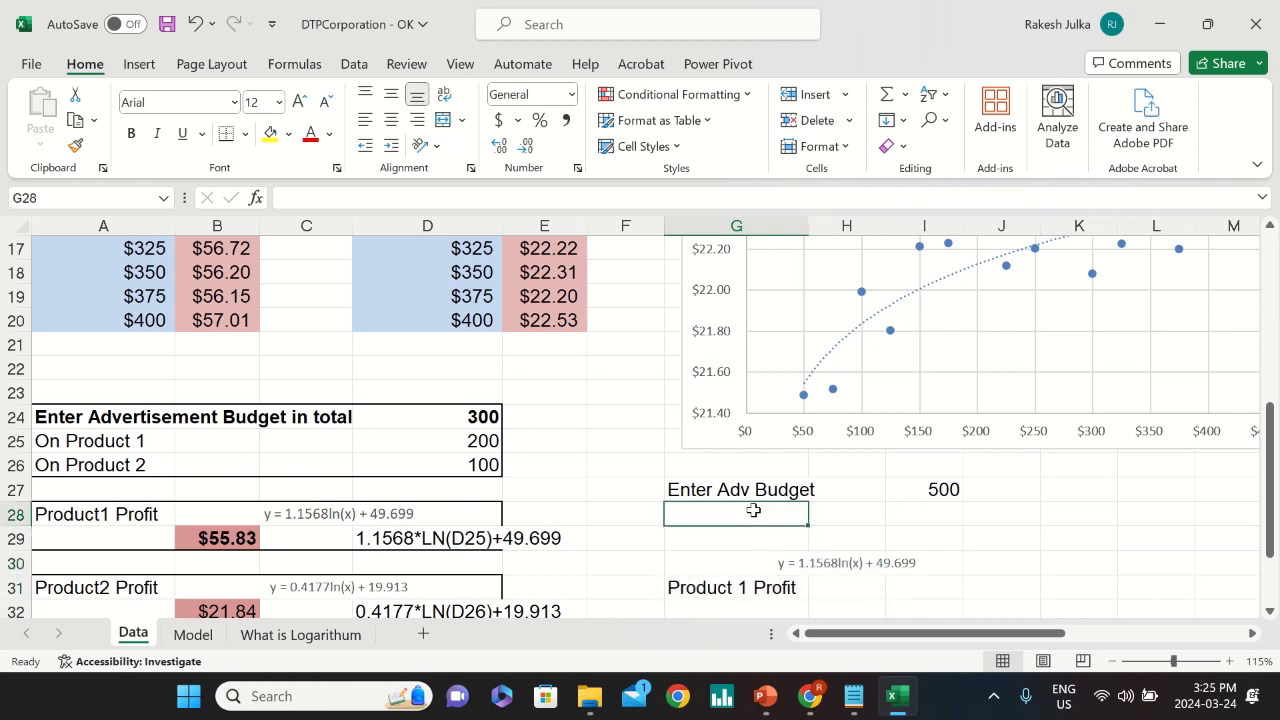
type("On Product")
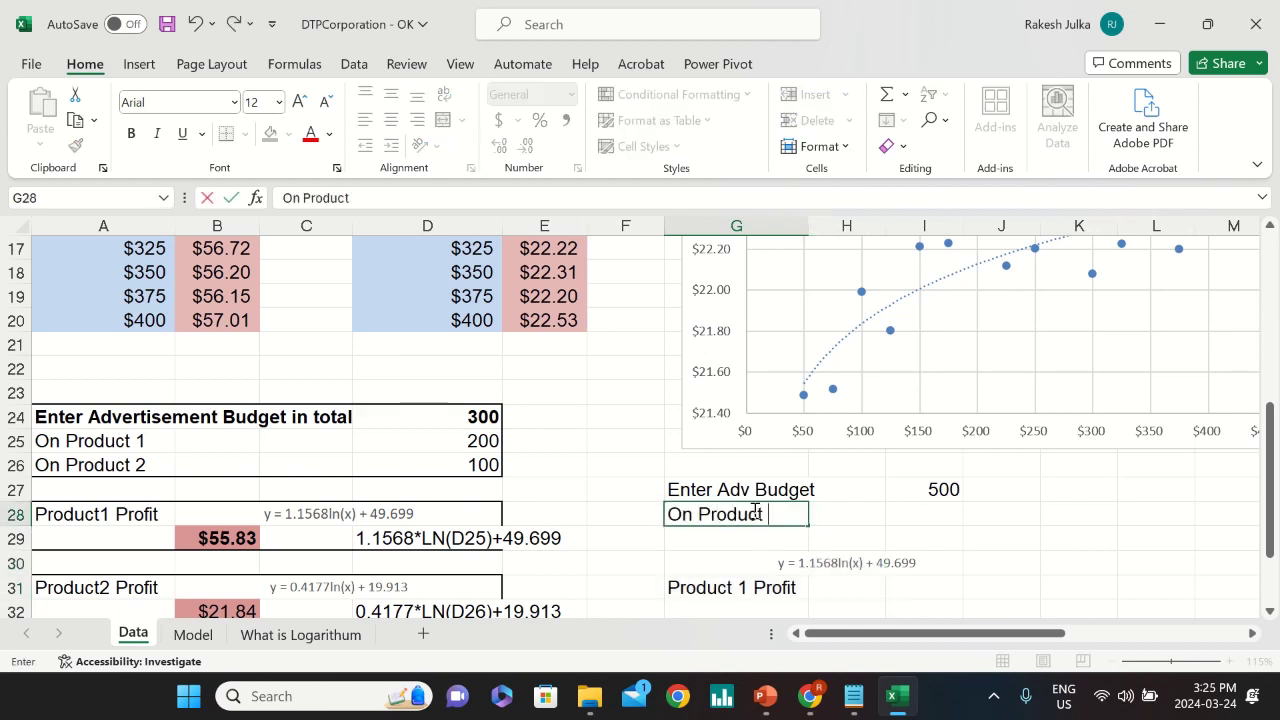
type(" 1")
key("Return")
type("On Pri")
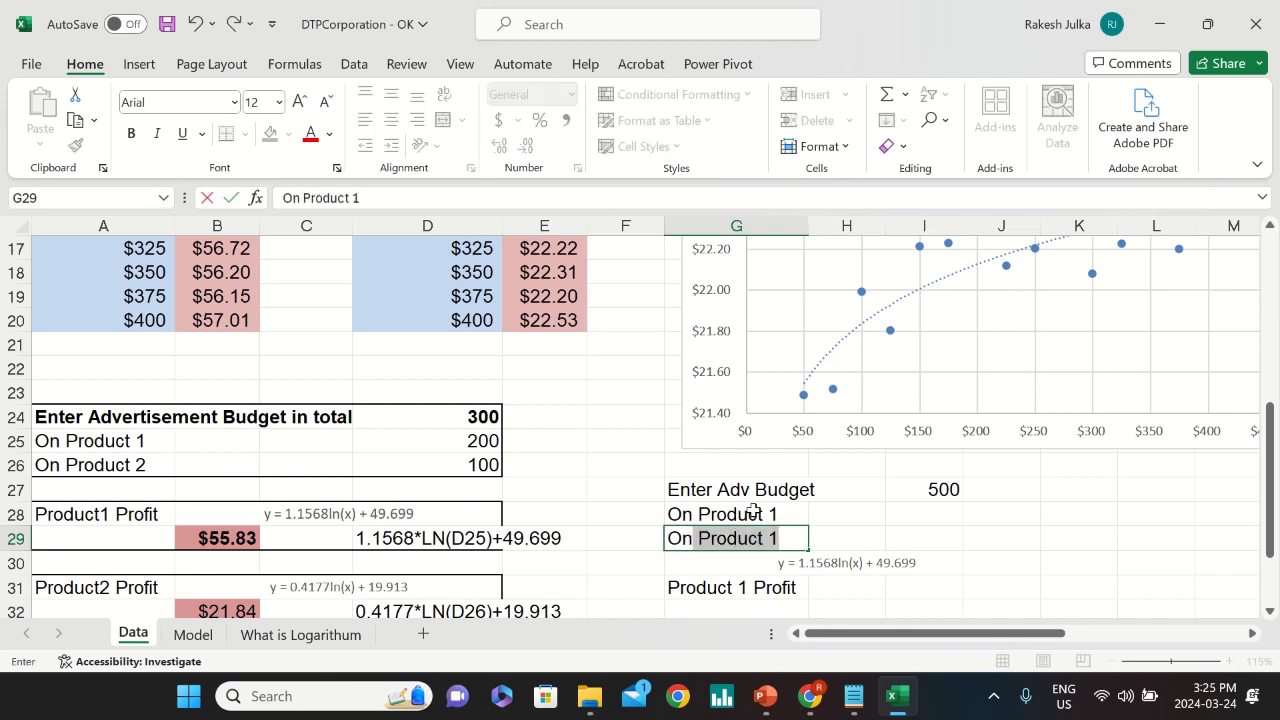
type("oduct 2")
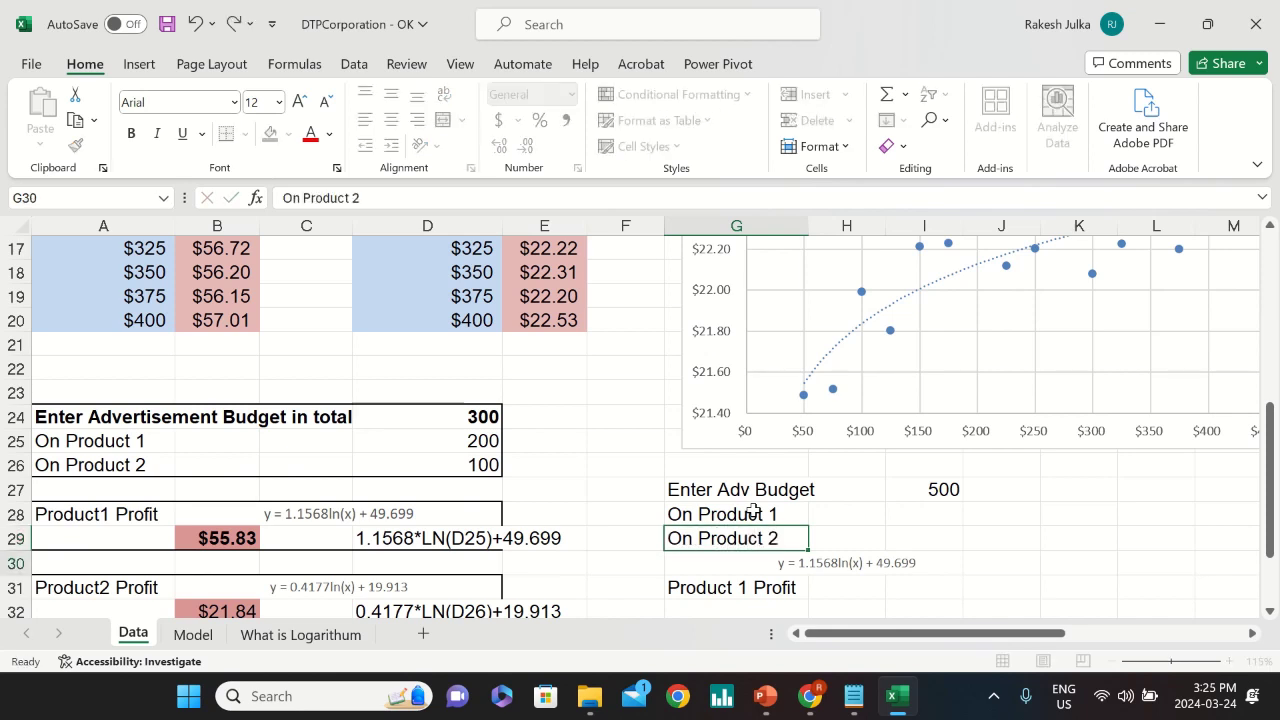
key("Return")
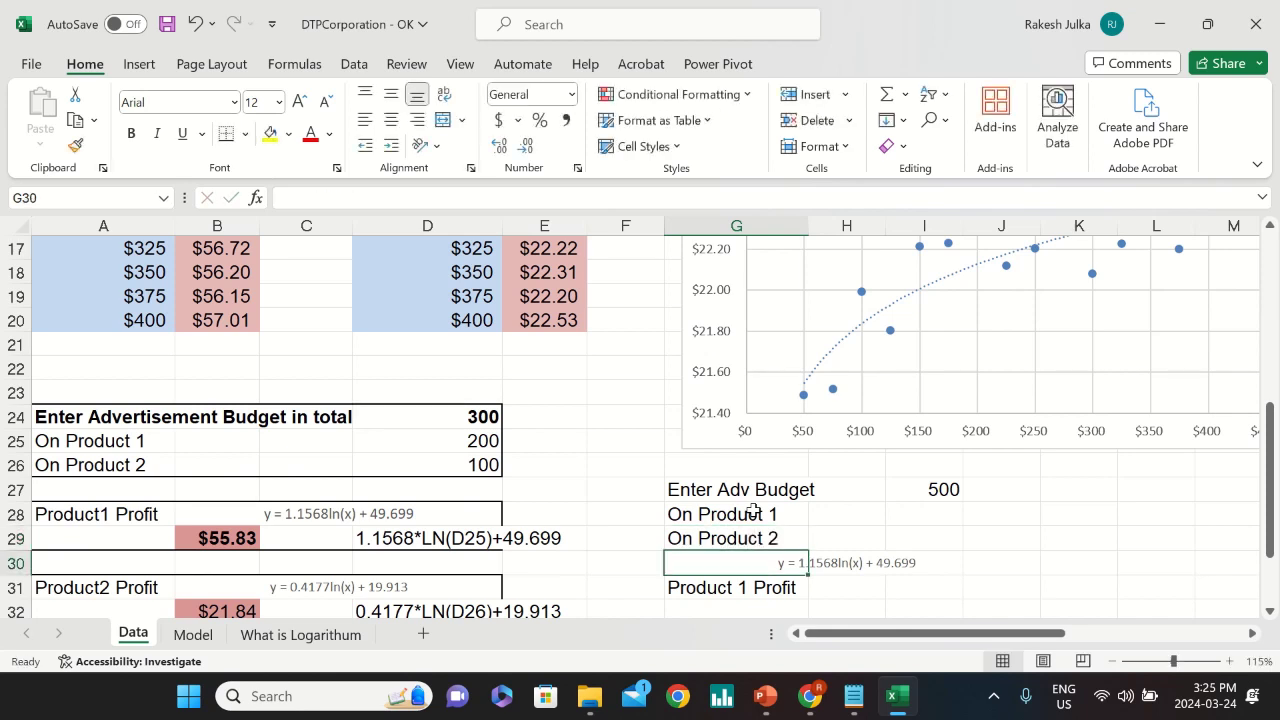
- Allocate 300 to Product 1 in I28 and calculate the Product 2 share in I29 with =I27-I28
left_click(936, 505)
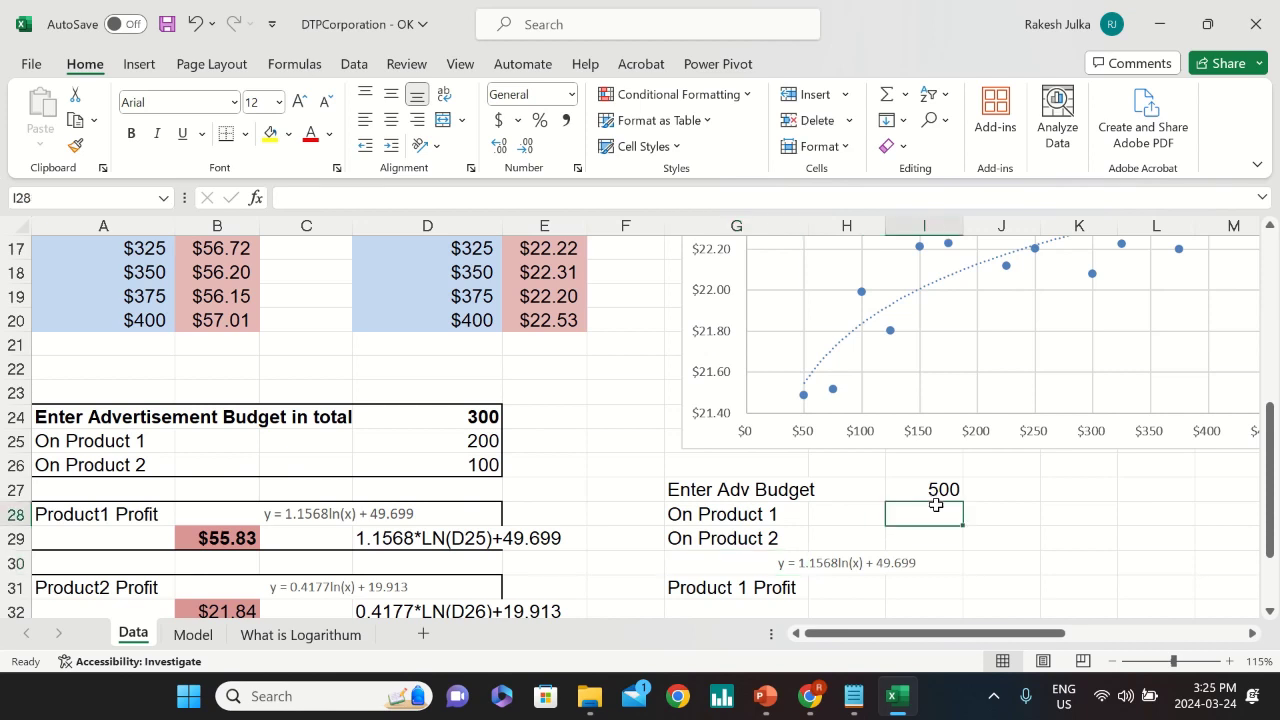
type("300")
key("Return")
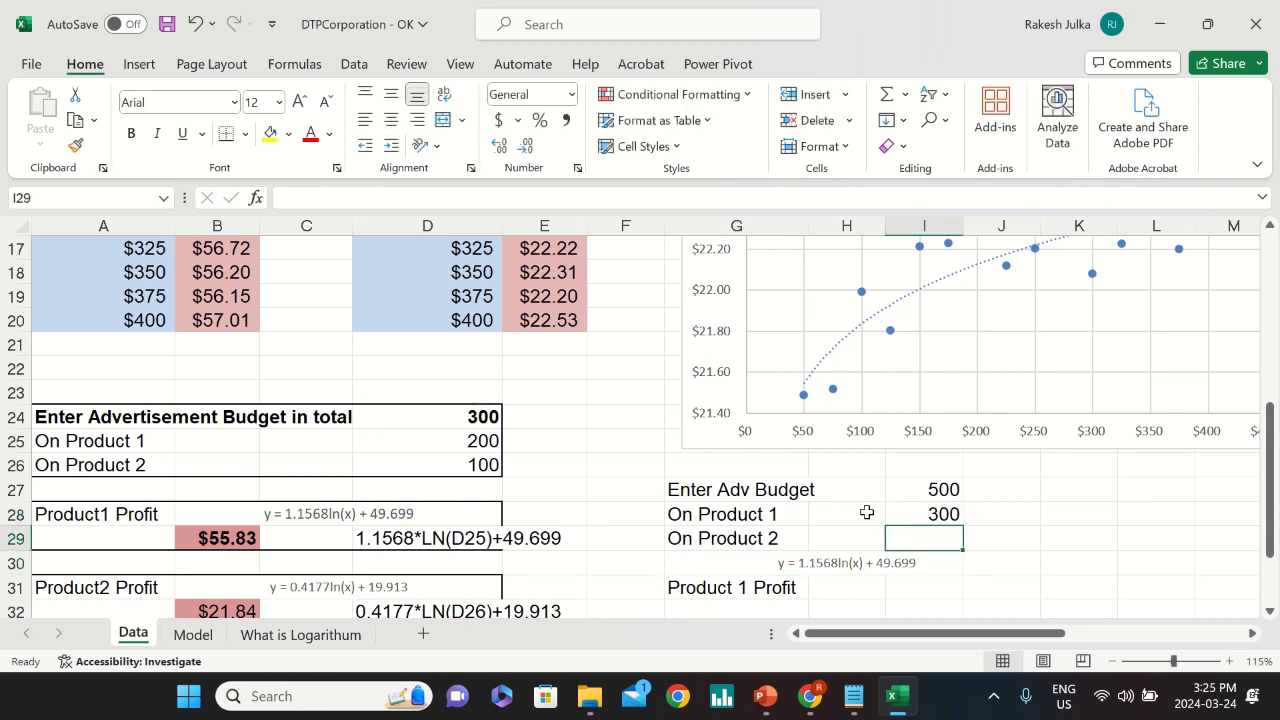
type("=")
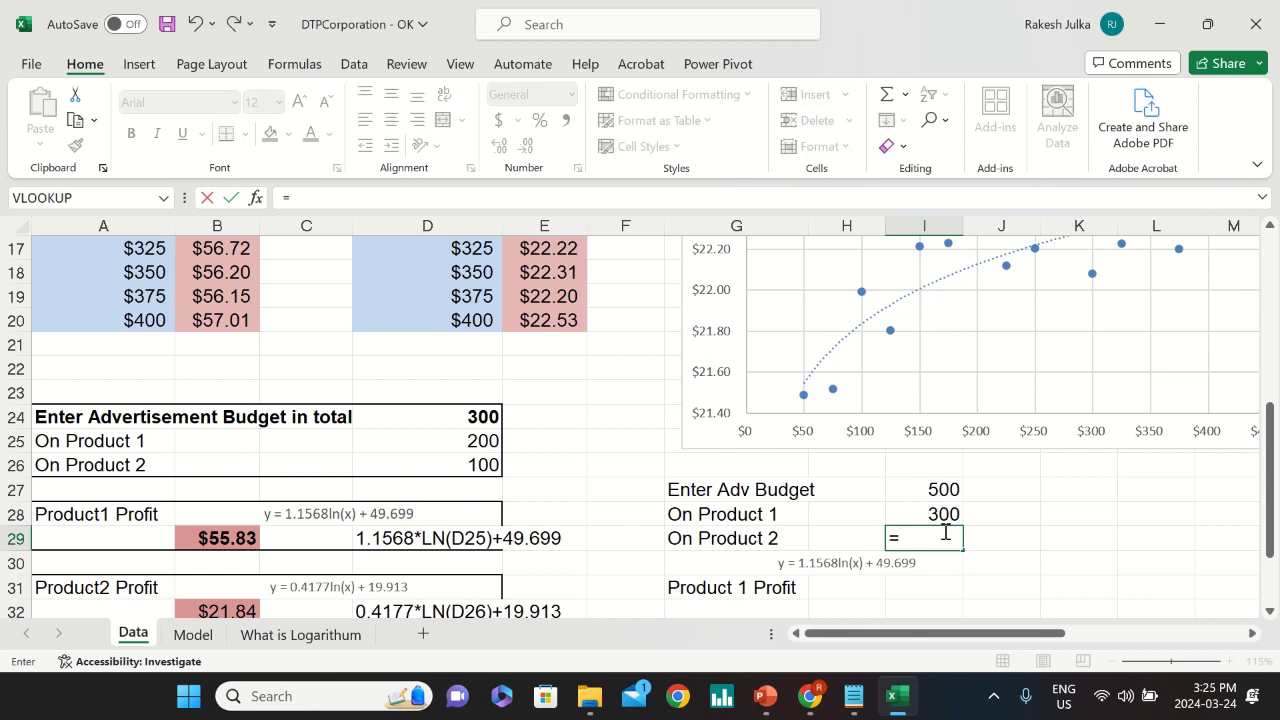
left_click(946, 489)
type("-")
left_click(946, 514)
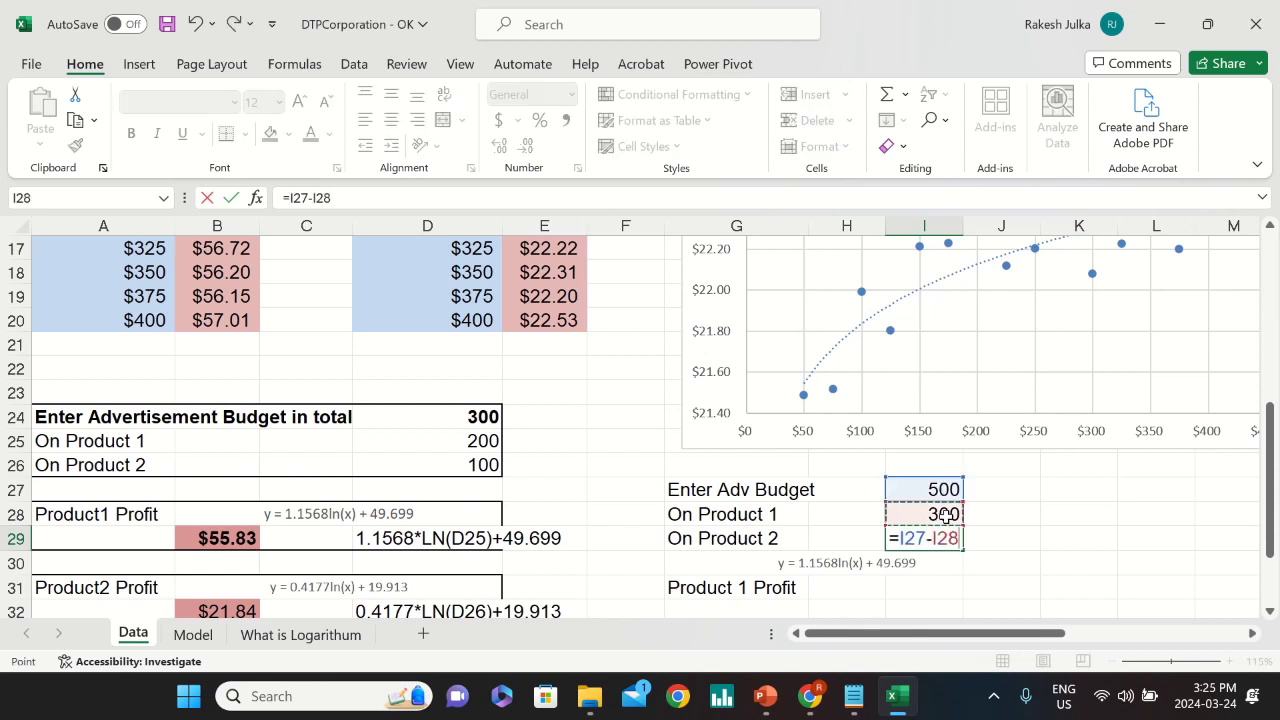
key("Return")
- Put an outside border around the budget block G27:I29
left_click_drag(718, 492, 910, 538)
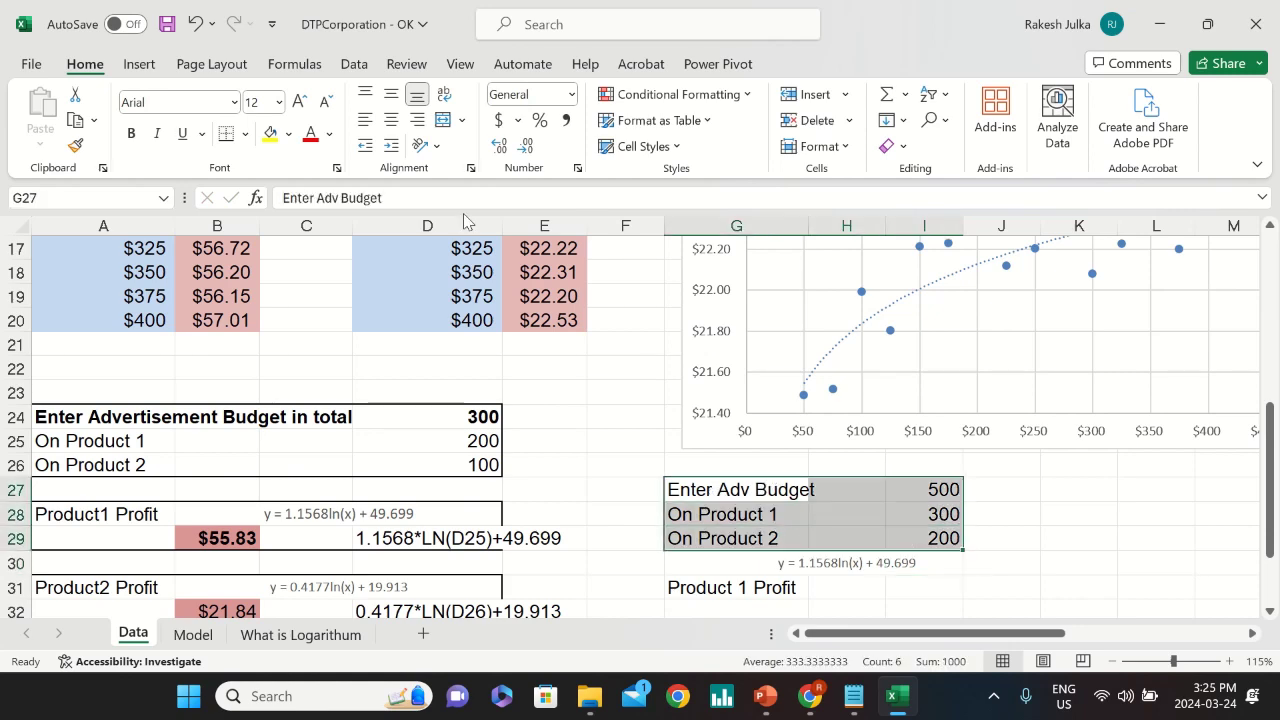
left_click(245, 133)
left_click(236, 401)
left_click(838, 503)
scroll(840, 507, "down", 1)
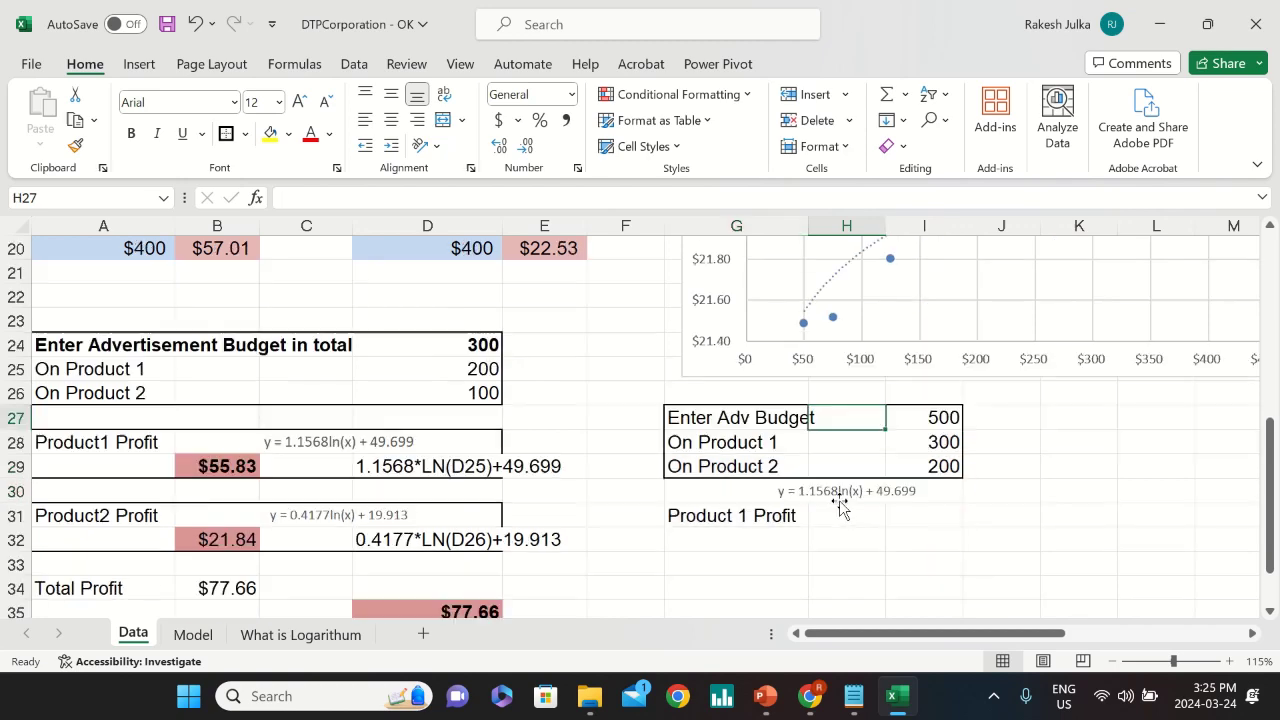
- Add the label "Product 2 Profit" in cell G33
left_click(957, 442)
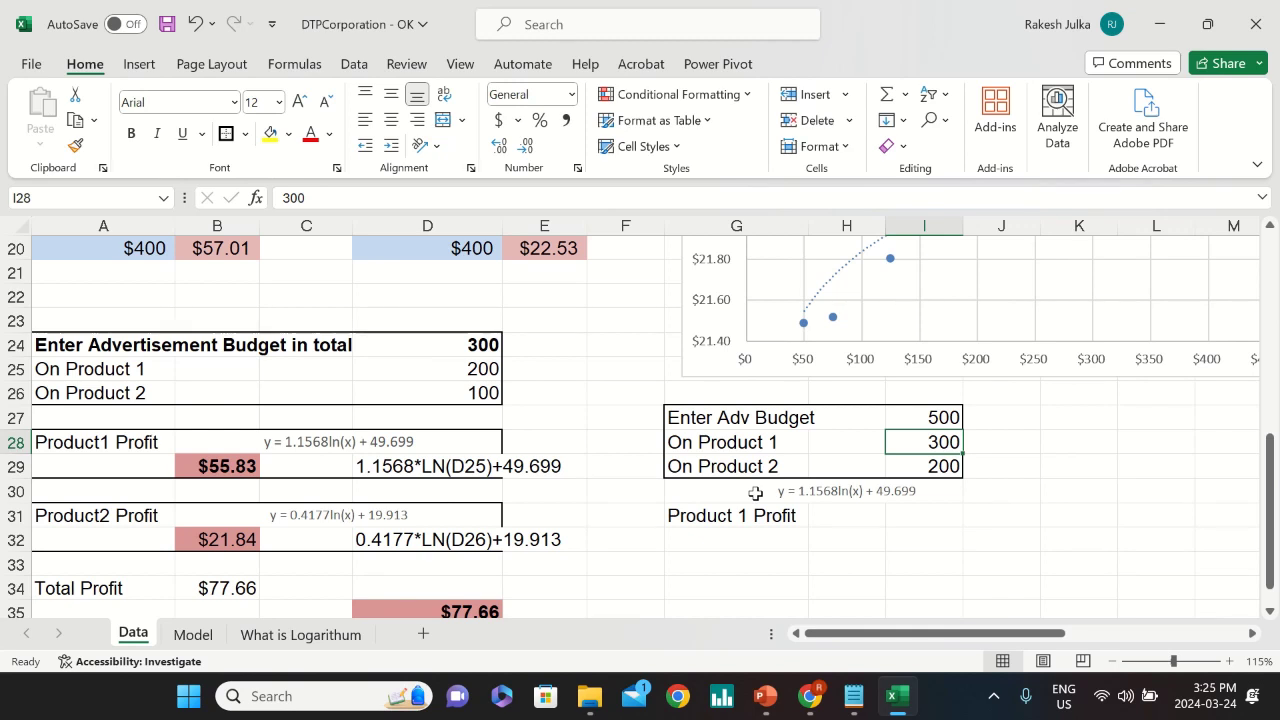
left_click(712, 515)
left_click(805, 490)
left_click(701, 567)
type("Produc")
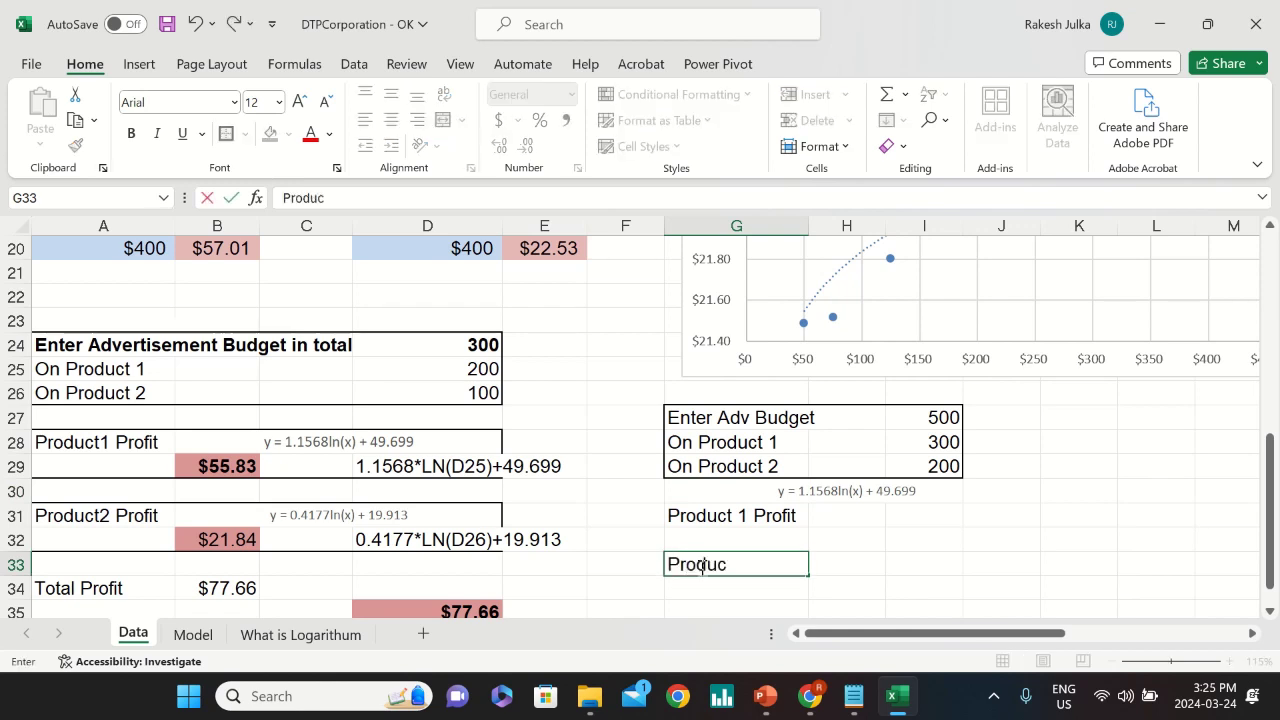
type("t 2 Profit")
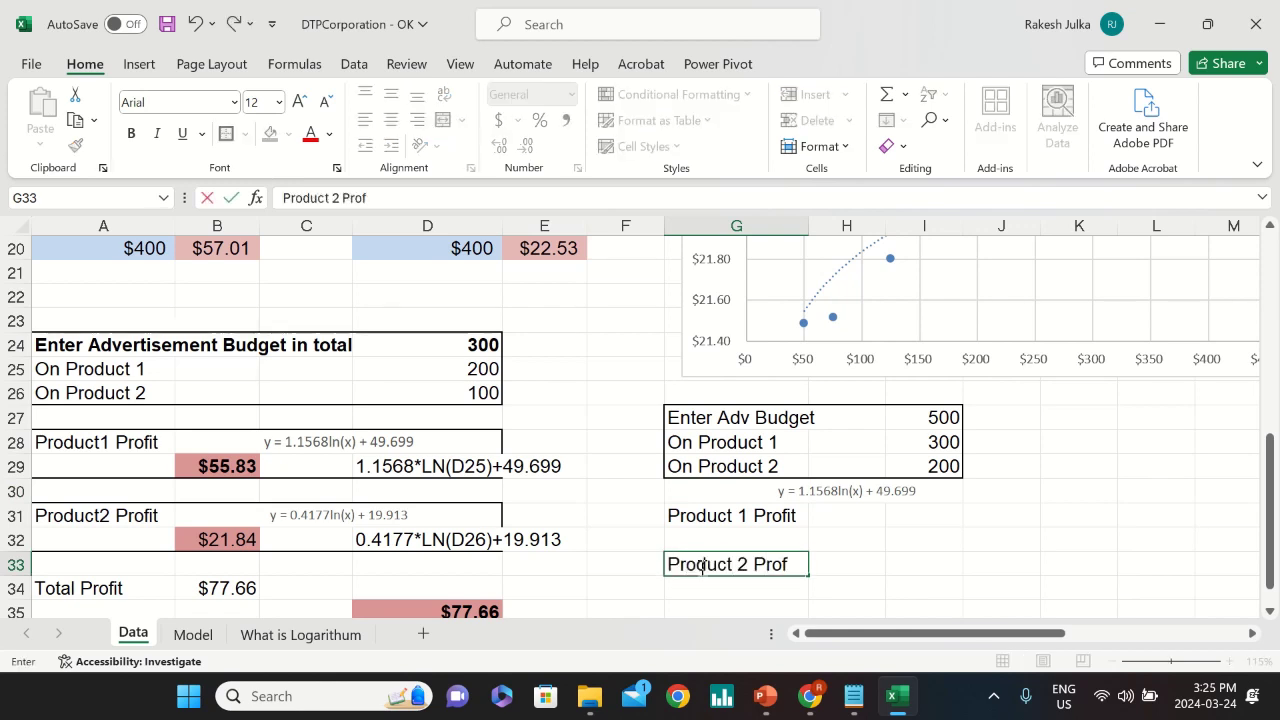
key("Return")
- Copy the trendline equation y = 0.4177ln(x) + 19.913 from the Product 2 chart into row 32, directly above the Product 2 Profit label
scroll(895, 545, "up", 6)
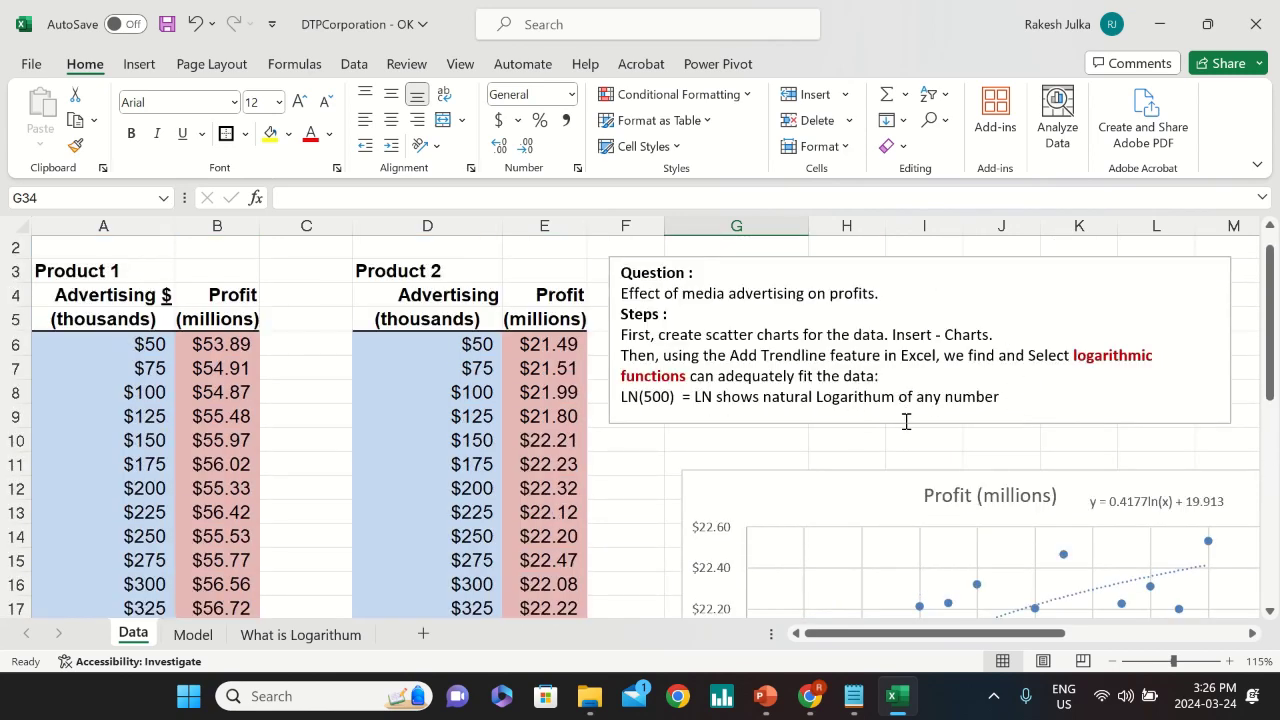
left_click(906, 428)
scroll(896, 432, "down", 3, "ctrl")
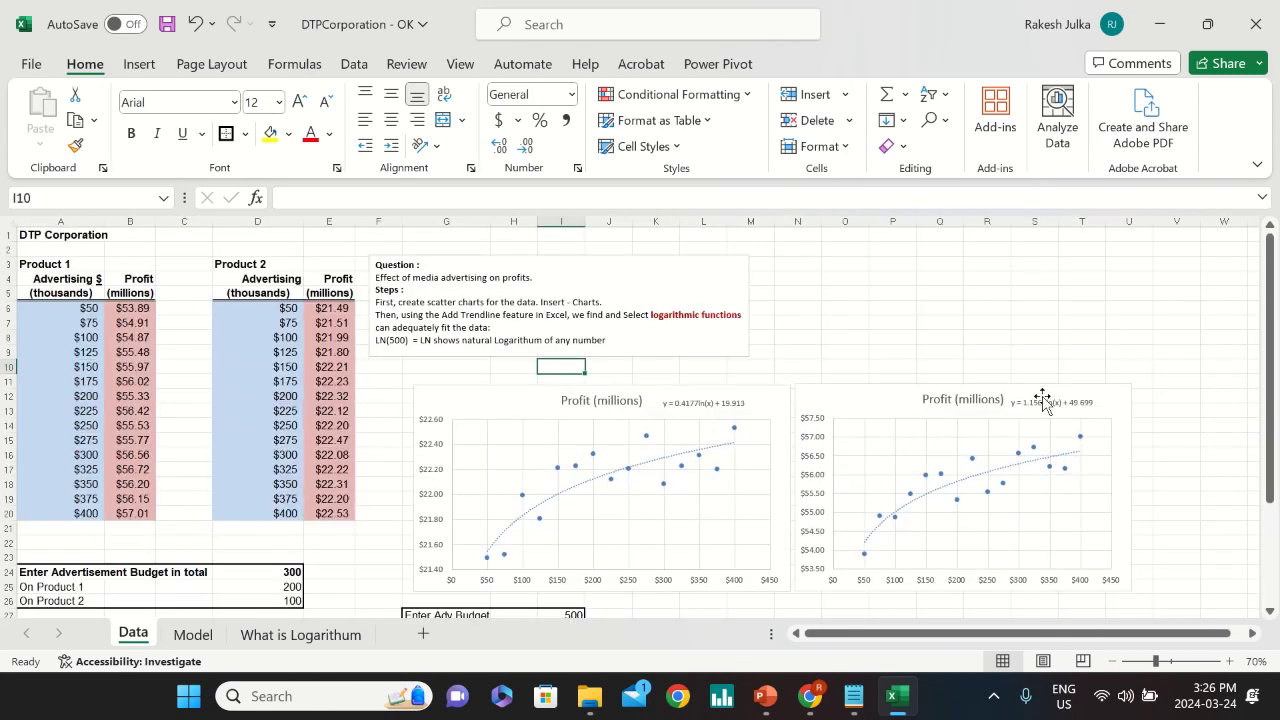
left_click(1042, 400)
scroll(776, 505, "down", 3)
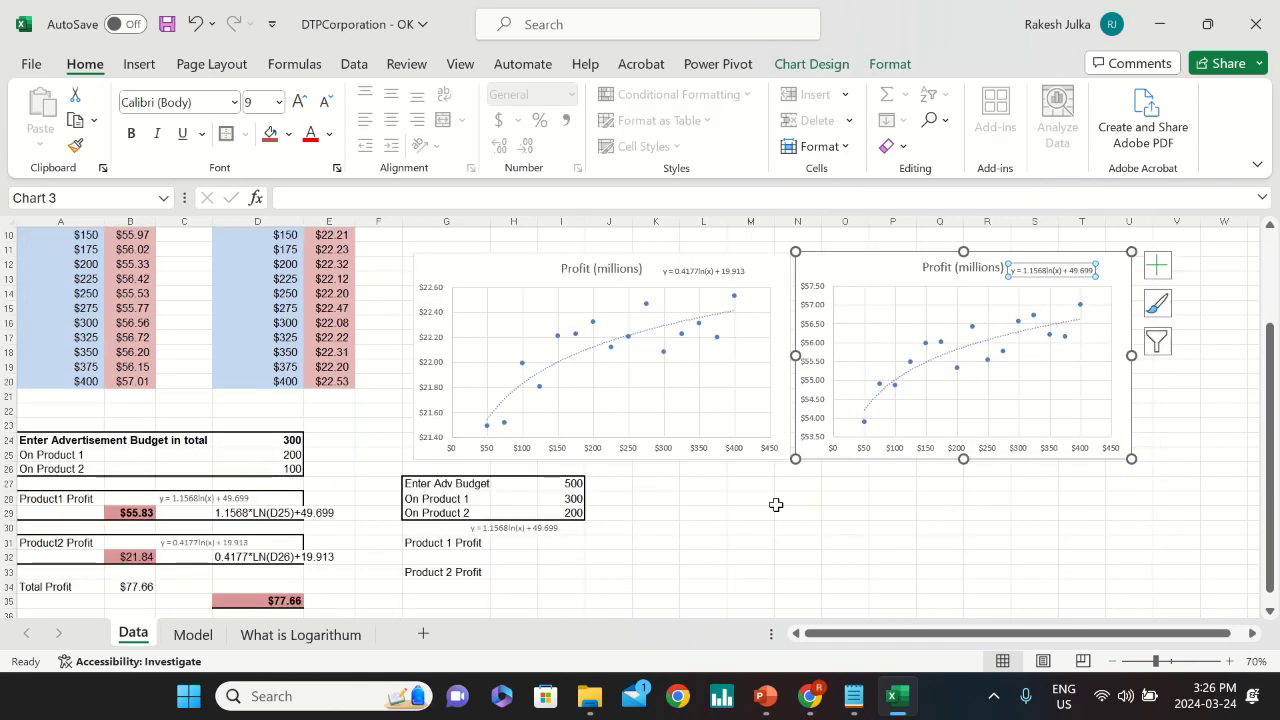
left_click(698, 272)
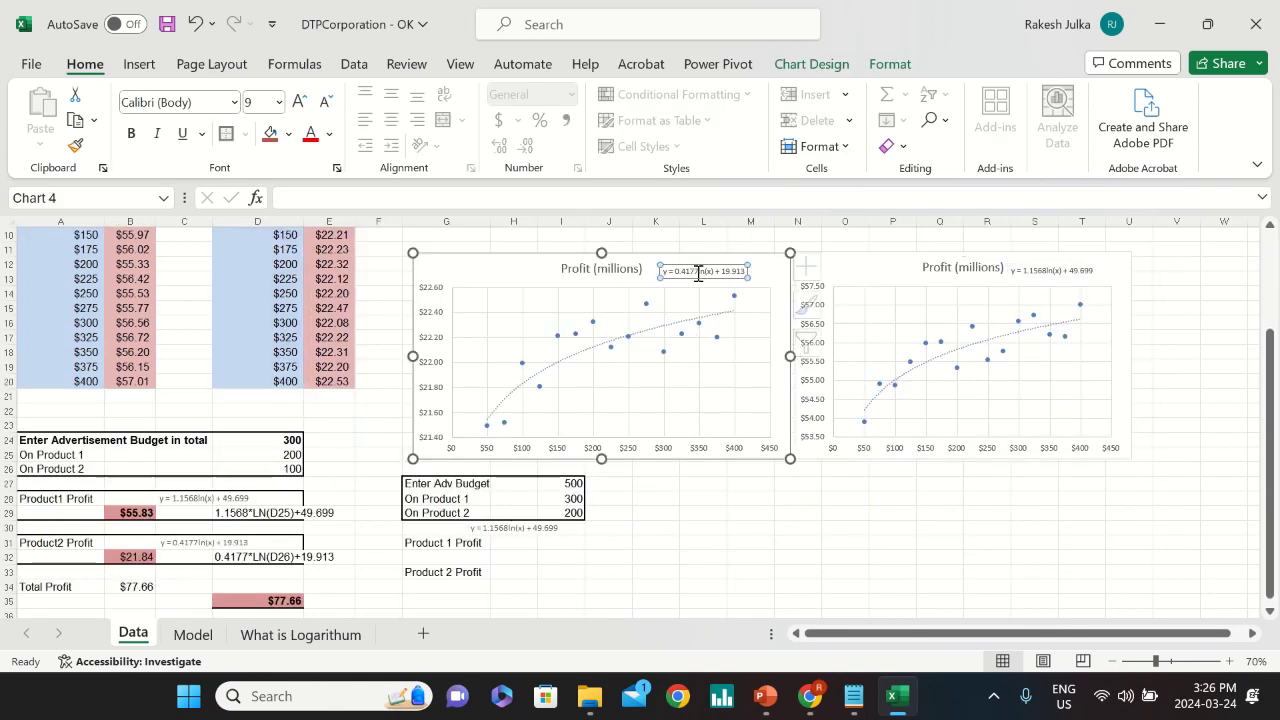
triple_click(700, 273)
key("ctrl+c")
left_click(608, 502)
left_click(490, 557)
key("ctrl+v")
left_click(607, 553)
- Review the two trendline equations placed above the Product 1 Profit and Product 2 Profit labels
scroll(607, 551, "up", 1, "ctrl")
scroll(607, 551, "up", 3, "ctrl")
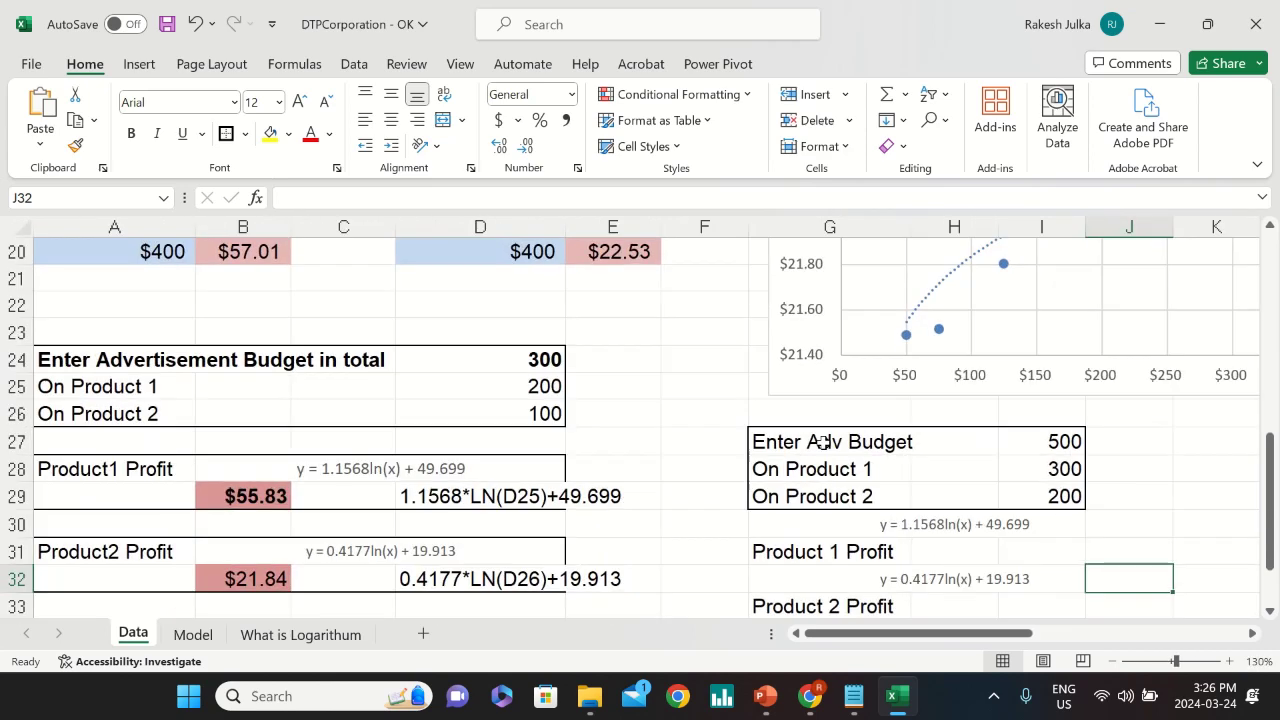
scroll(914, 391, "down", 2)
left_click(937, 510)
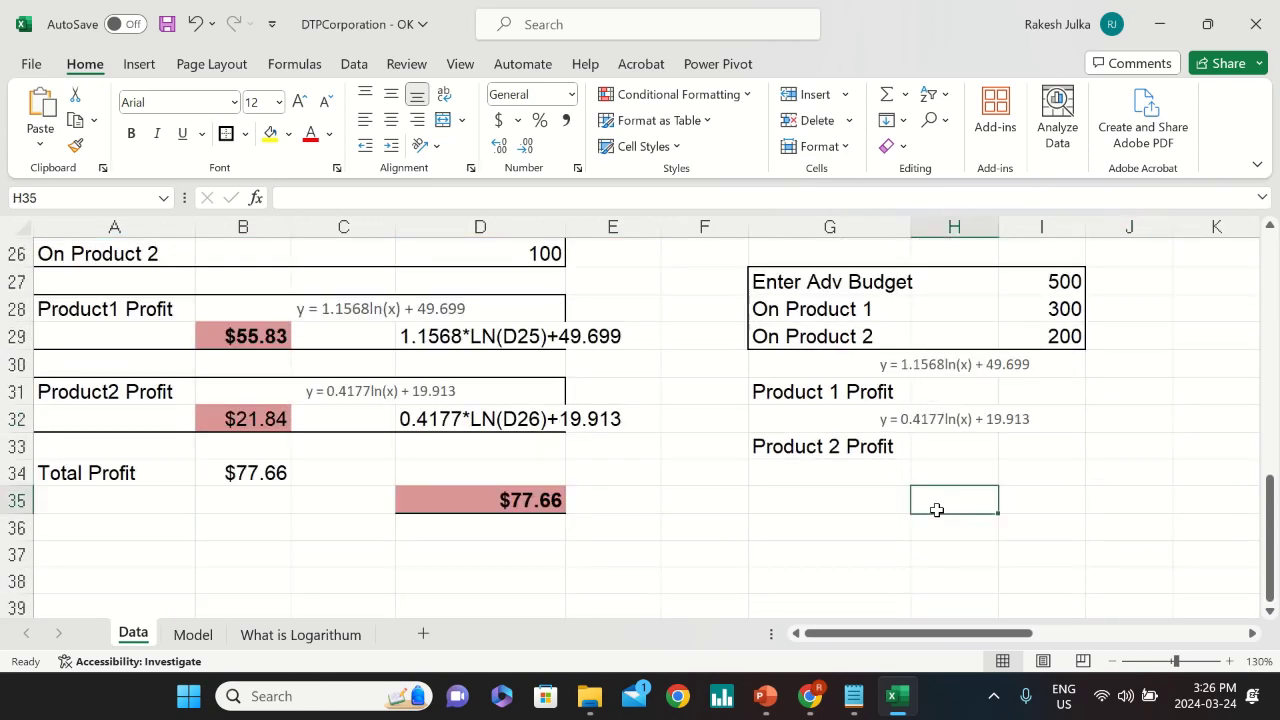
left_click(928, 364)
left_click(915, 422)
left_click(912, 366)
left_click(898, 422)
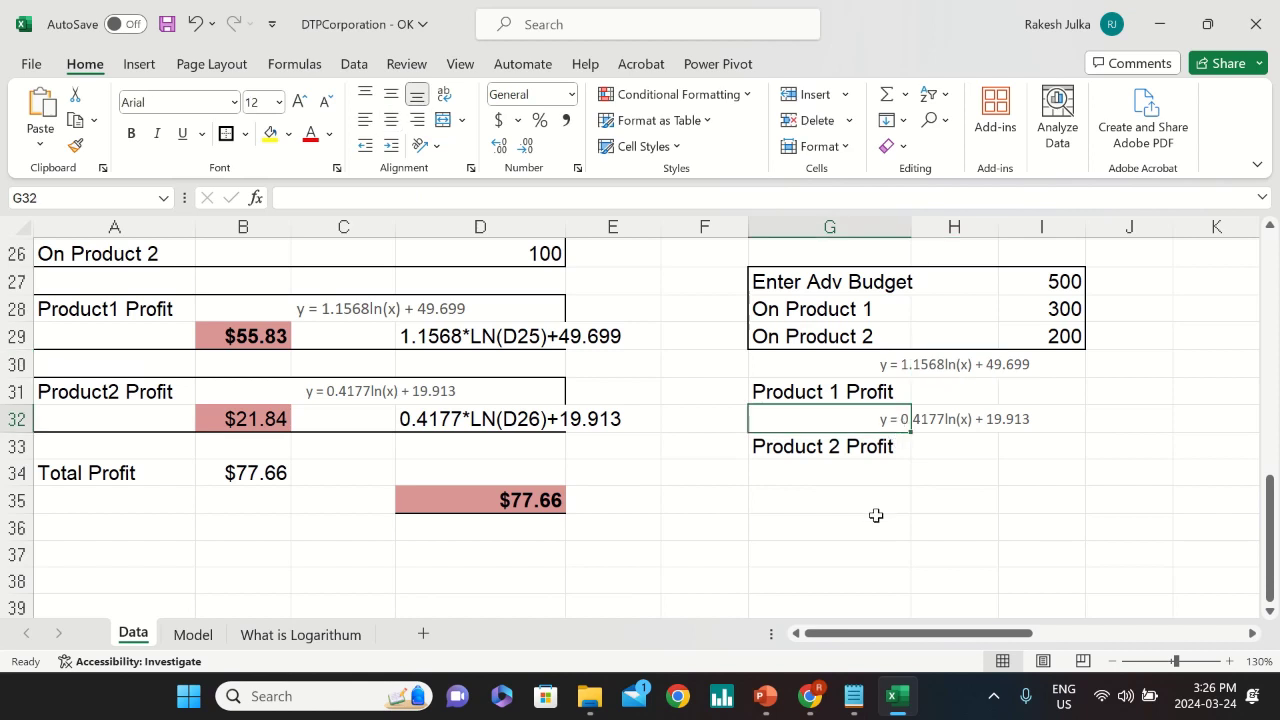
- Calculate the Product 1 profit in H31 with the formula =1.1568*LN(I28)+49.699
left_click(961, 390)
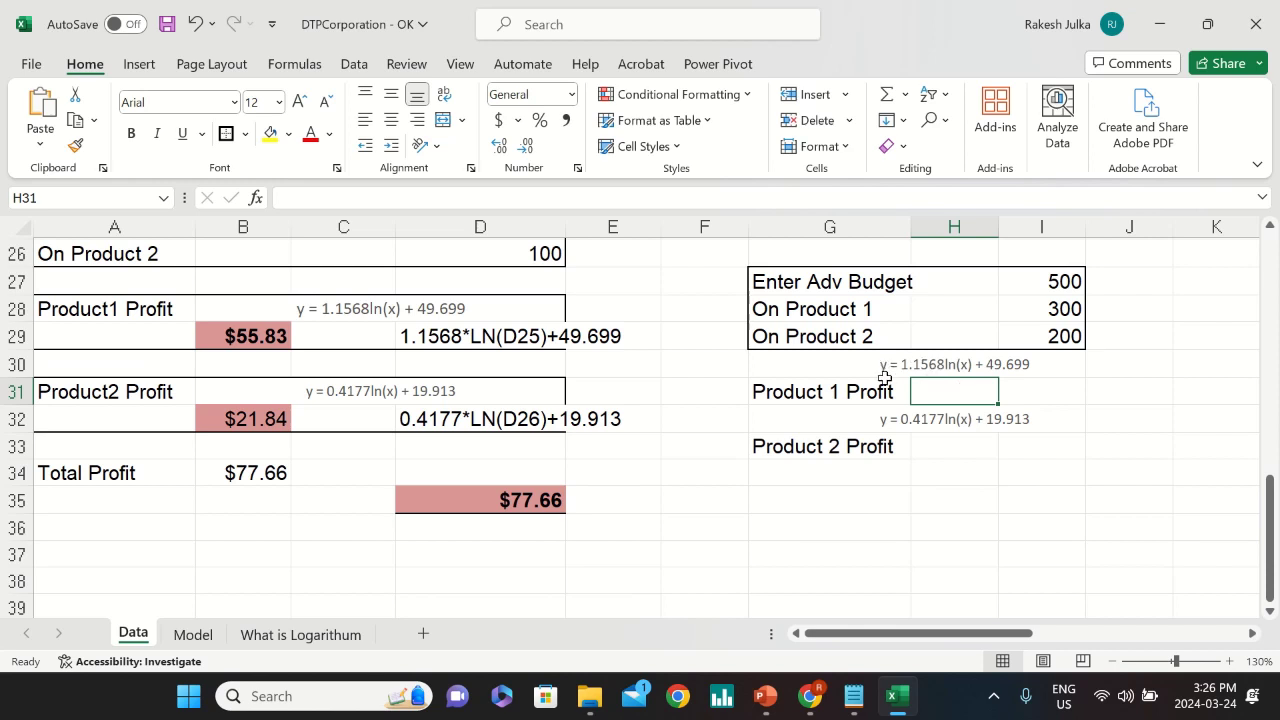
type("=")
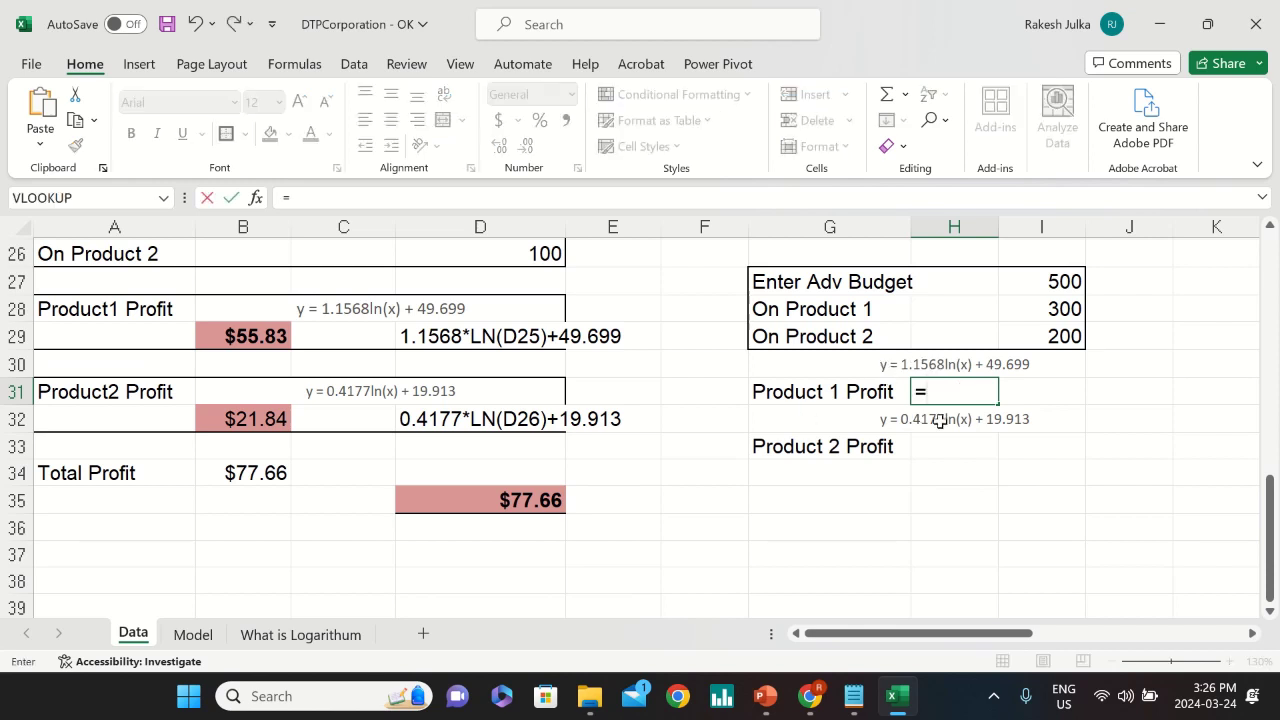
type("1.1568")
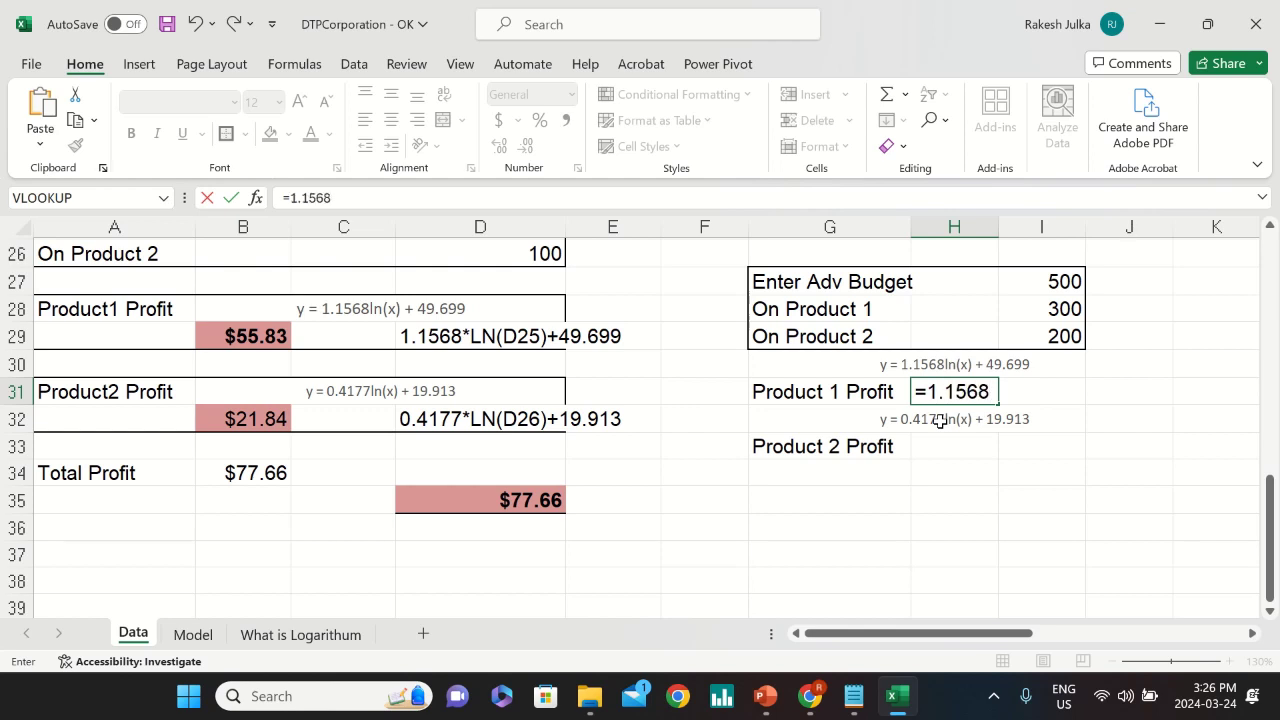
type("*ln")
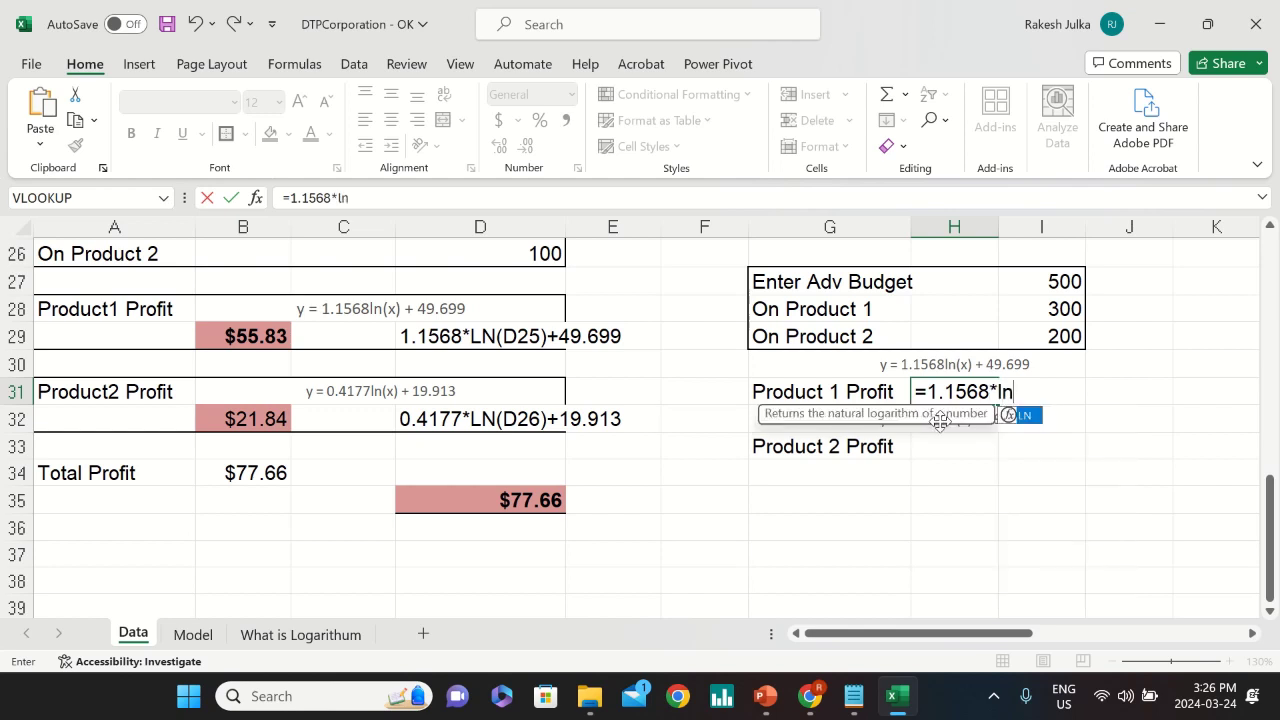
type("(")
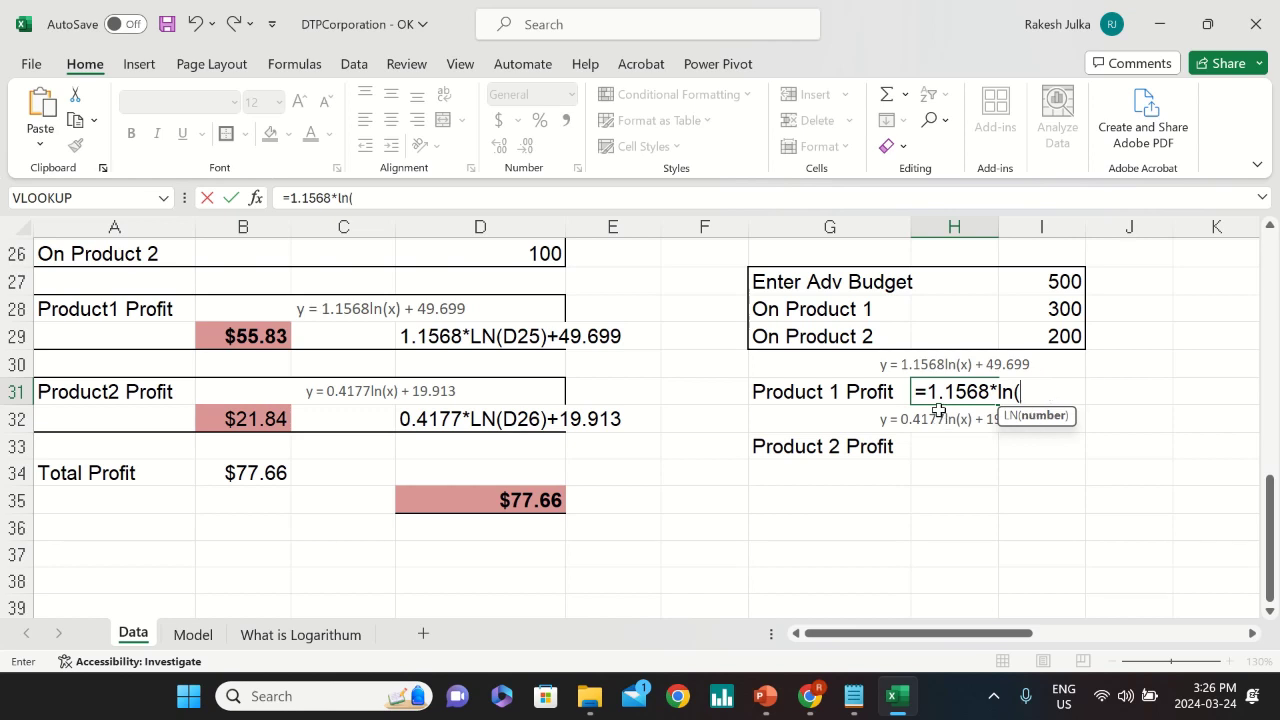
left_click(1068, 308)
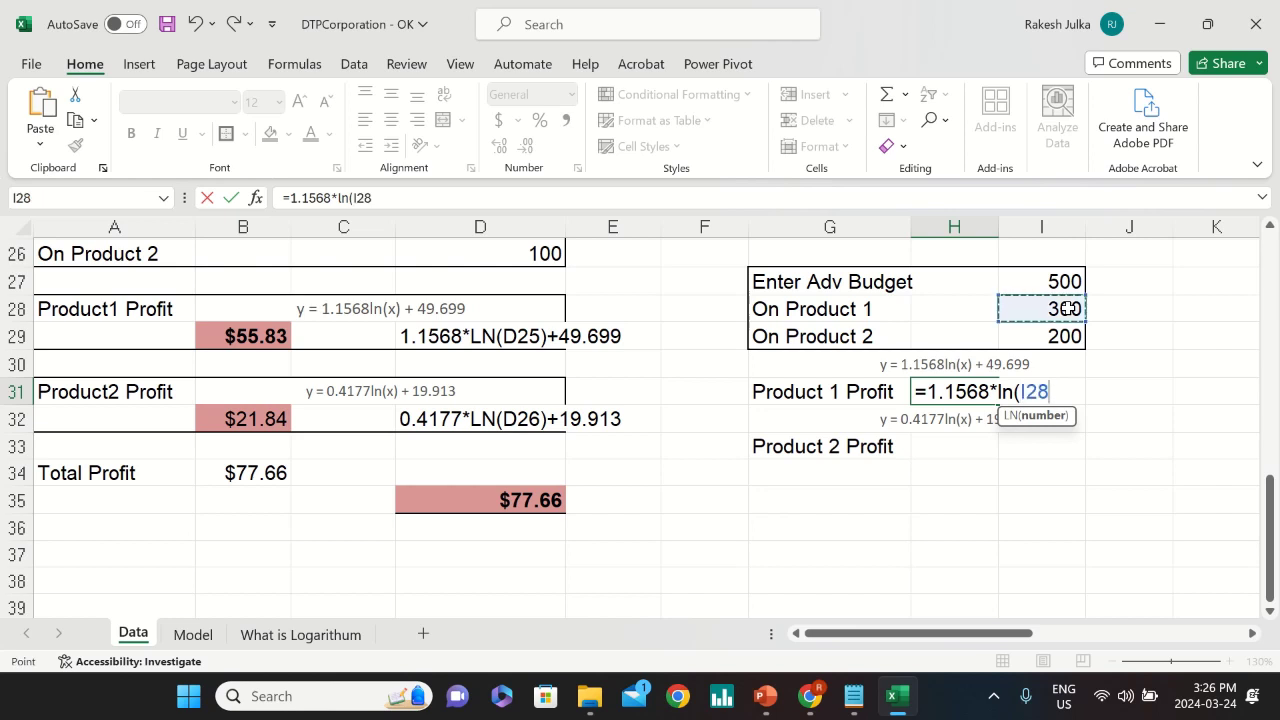
type(")")
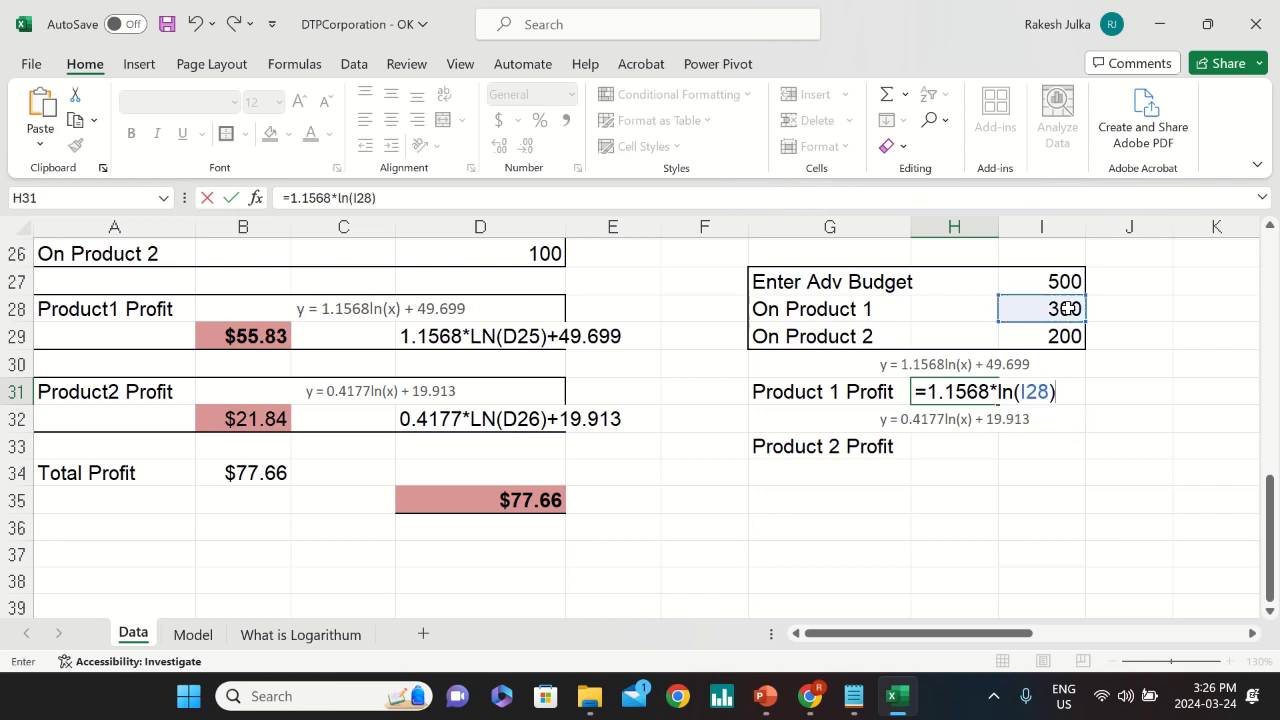
type("+49.6999")
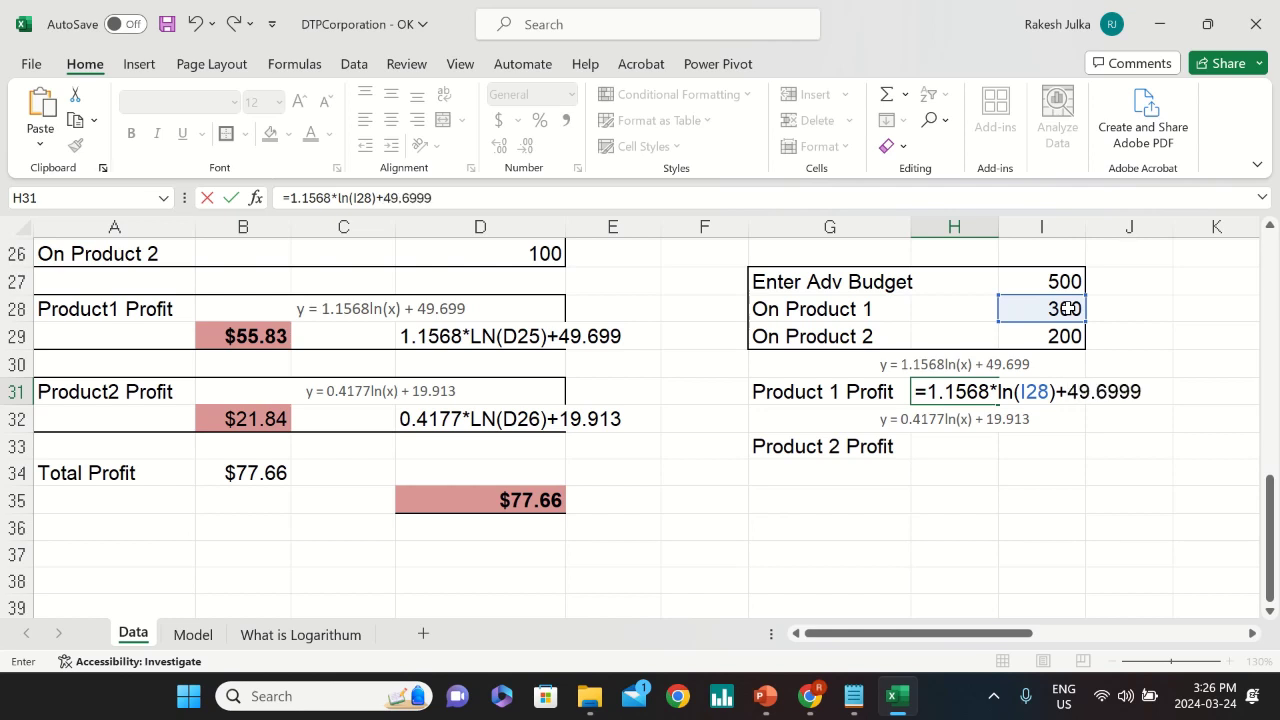
key("BackSpace")
key("Return")
key("Return")
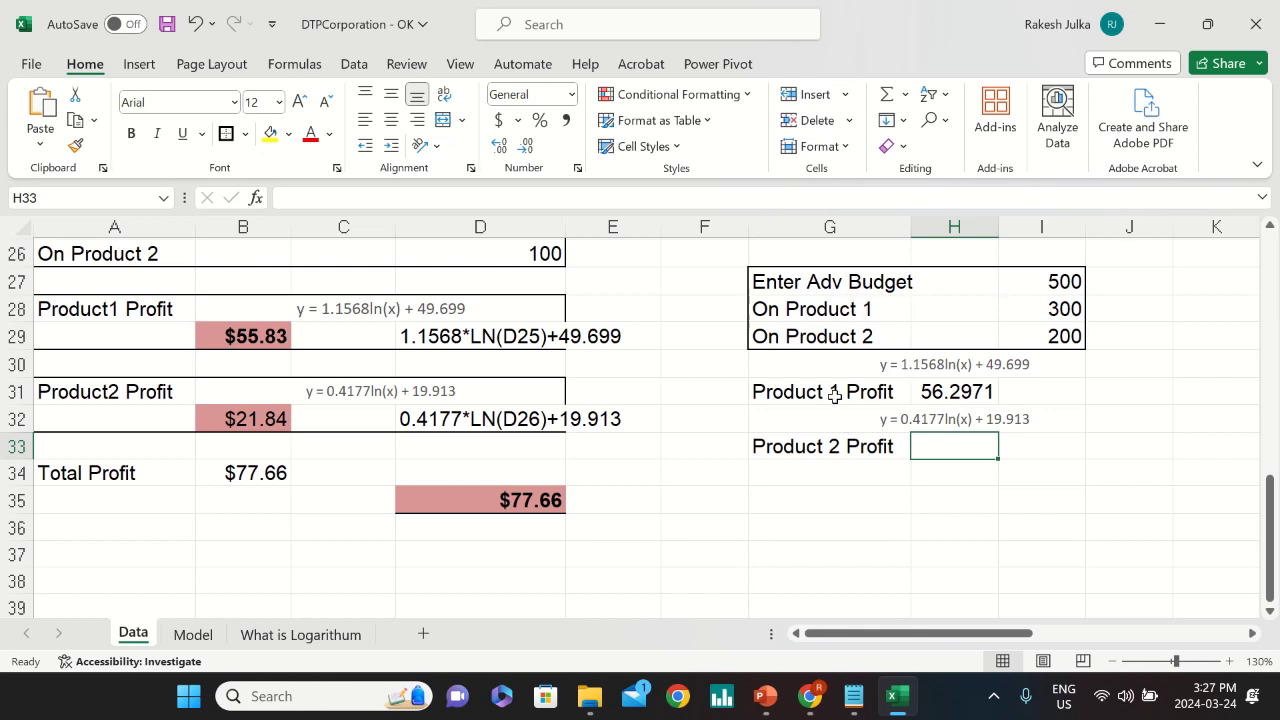
- Reduce the Product 1 profit in H31 to two decimal places
left_click(982, 398)
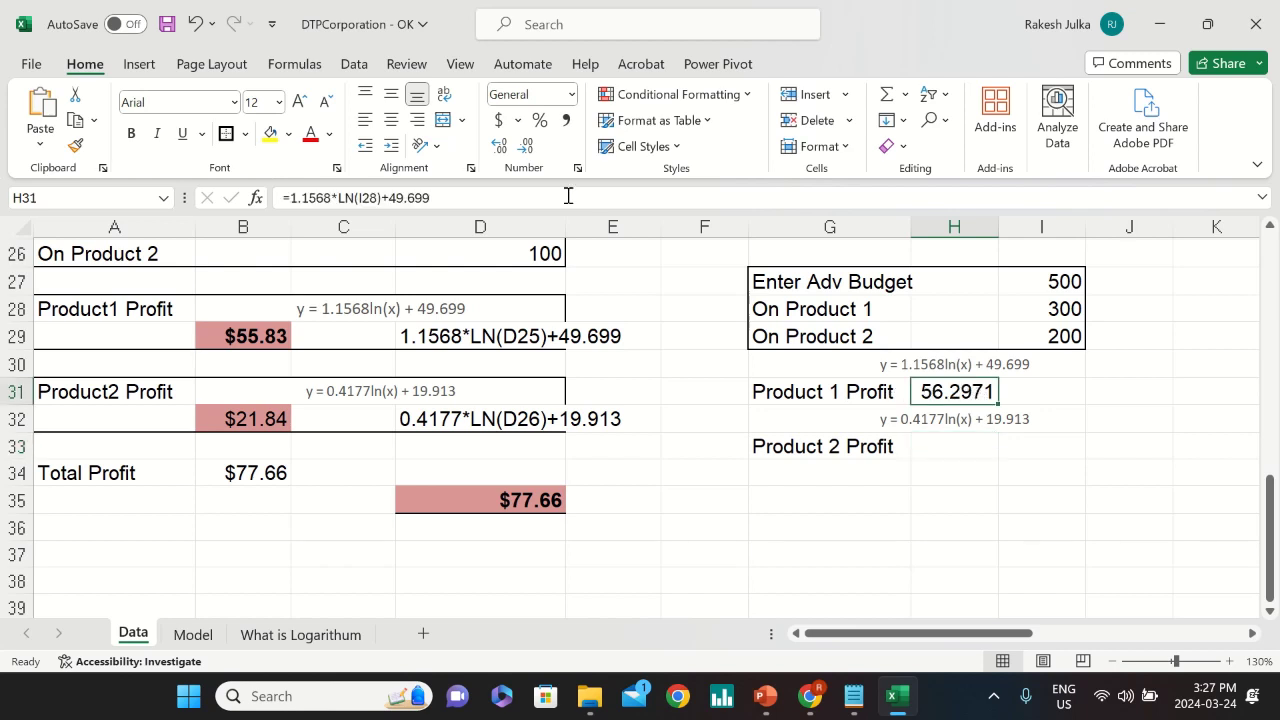
left_click(511, 148)
left_click(524, 148)
left_click(524, 148)
left_click(524, 148)
left_click(971, 500)
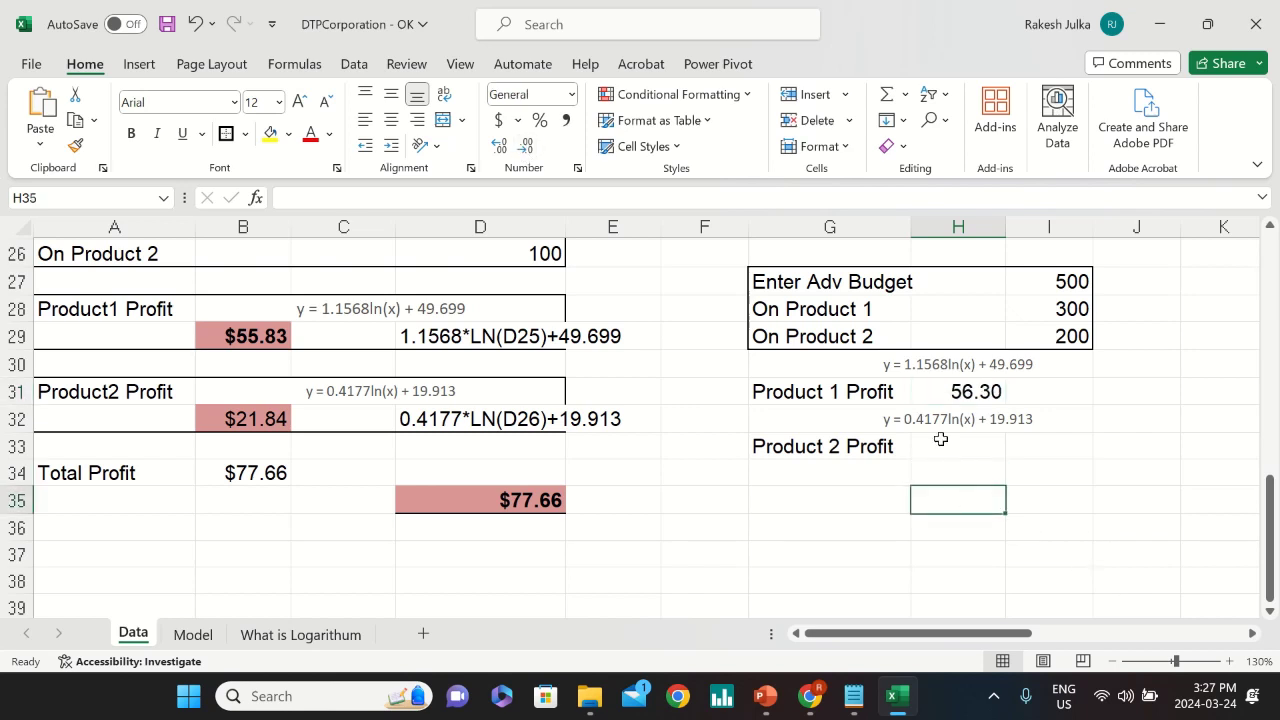
- Calculate the Product 2 profit in H33 with the formula =0.4177*LN(I29)+19.913
left_click(944, 445)
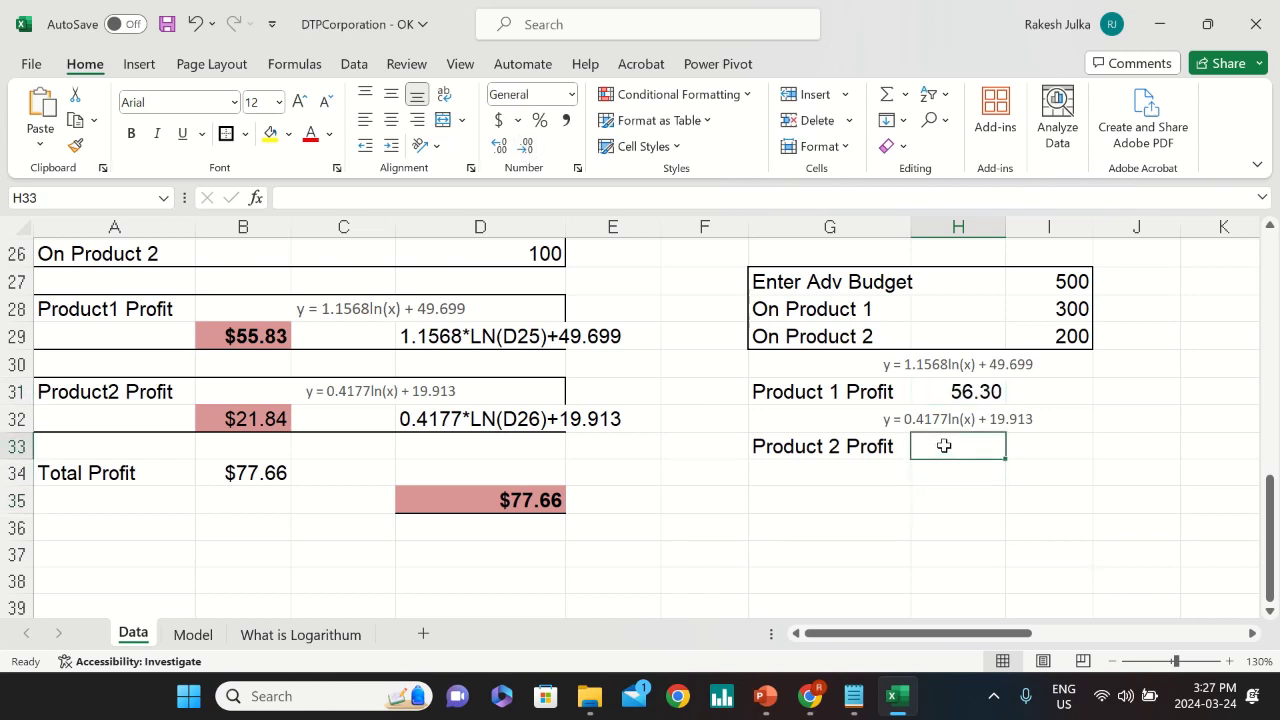
type("=")
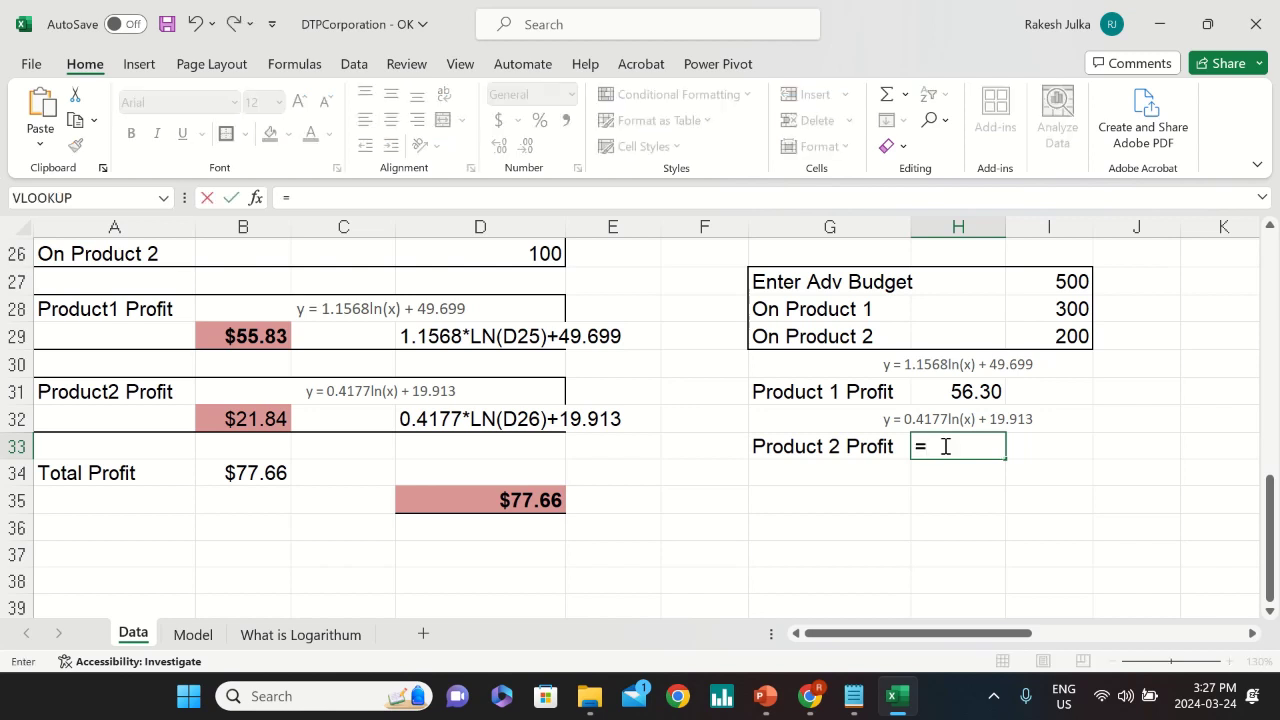
type("0.4177*ln(")
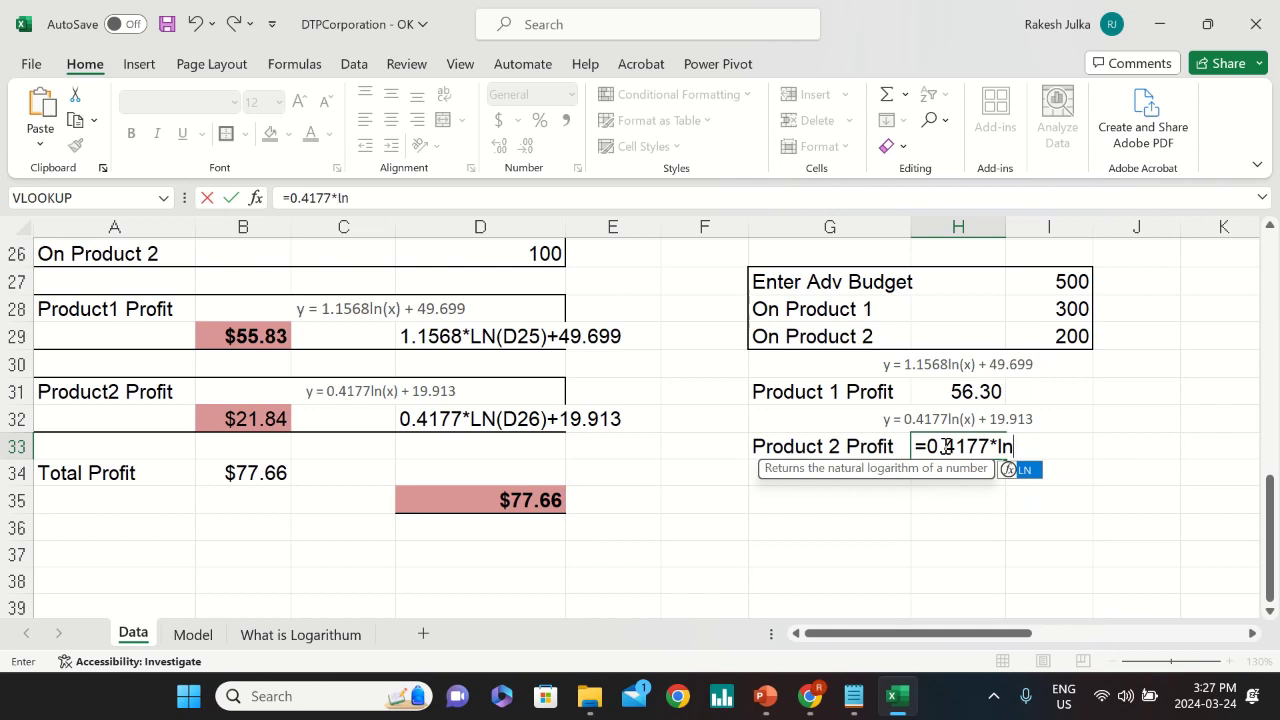
left_click(1070, 338)
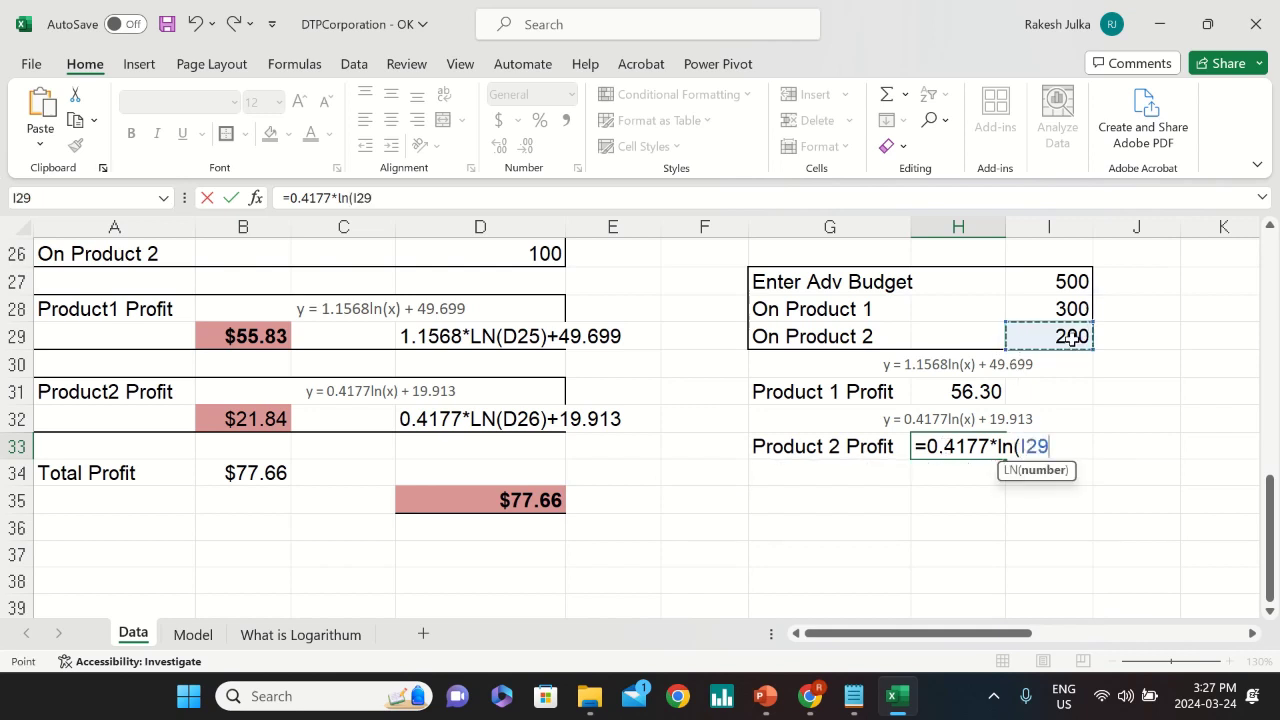
type(")")
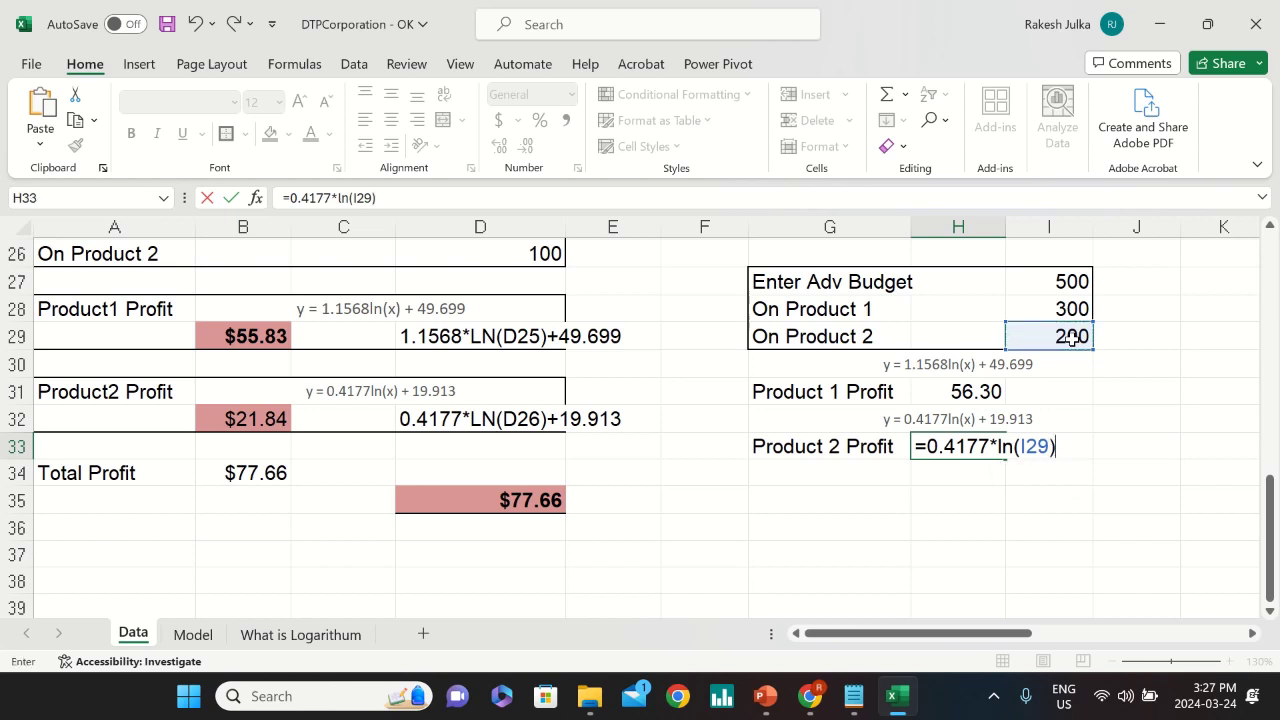
type("+19.913")
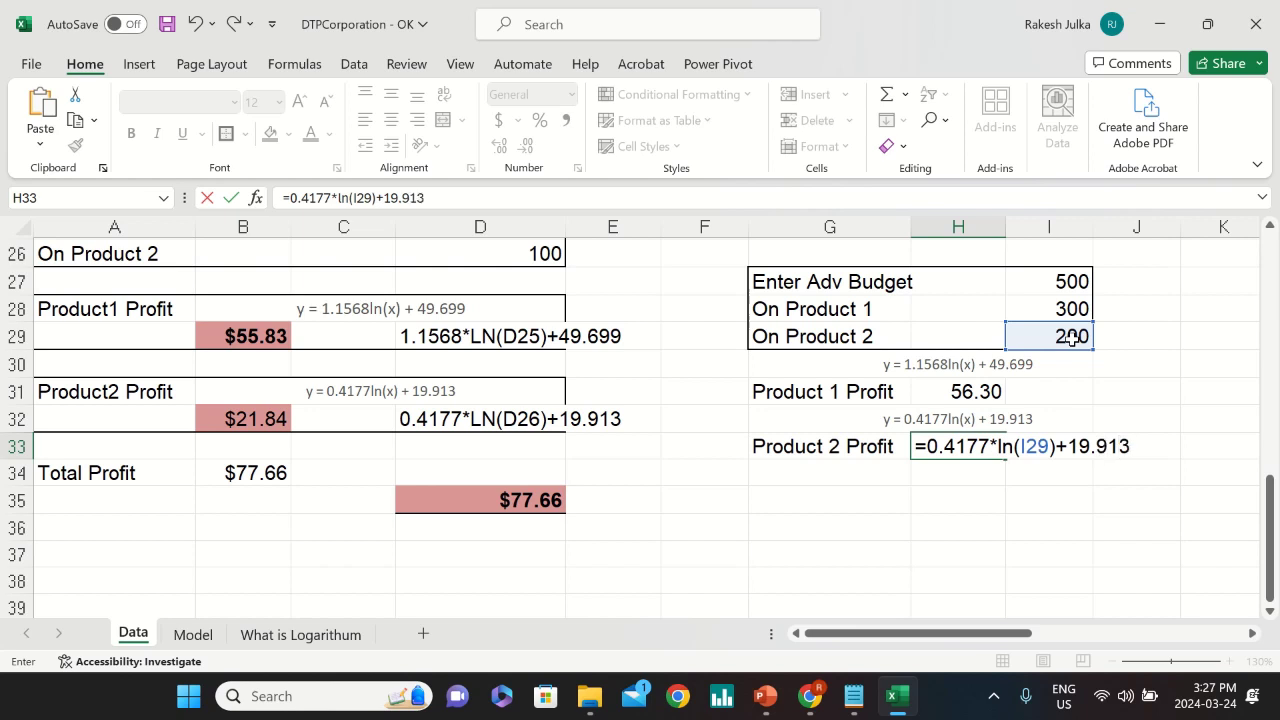
key("Return")
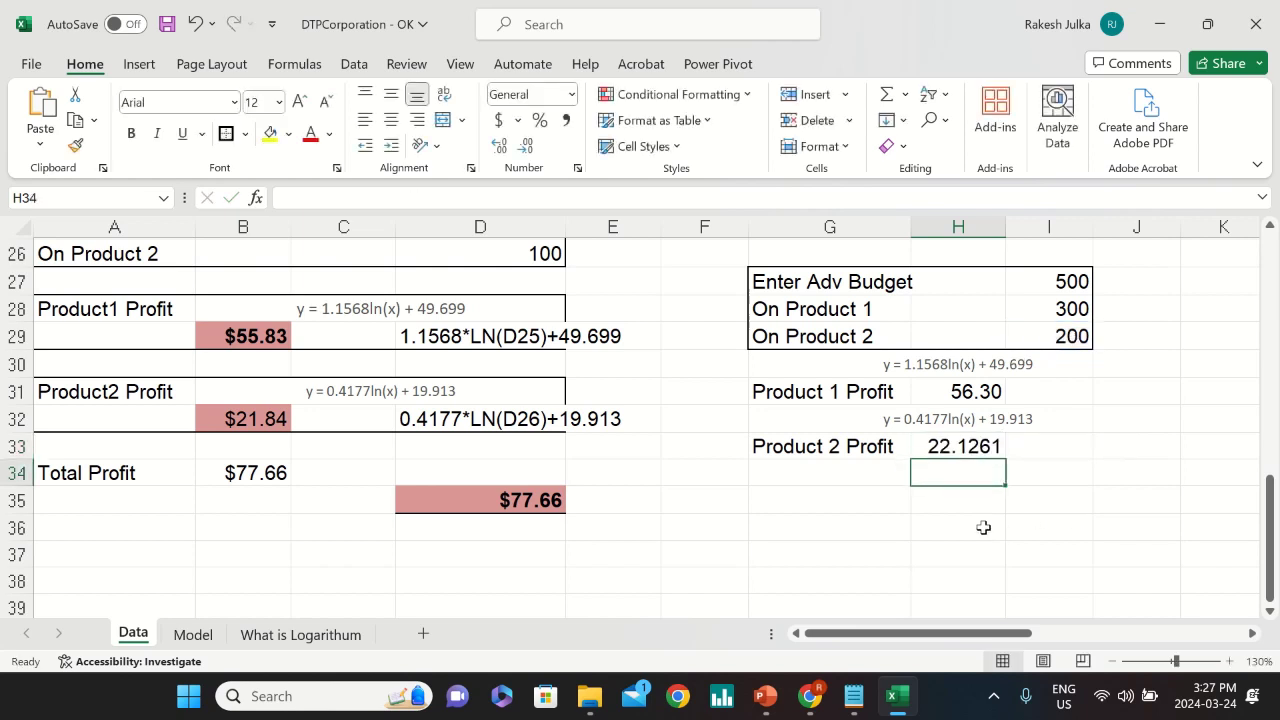
- Add the label "Total Profit" in G35 and sum both product profits in H35 with =H31+H33
left_click(812, 500)
type("Tot")
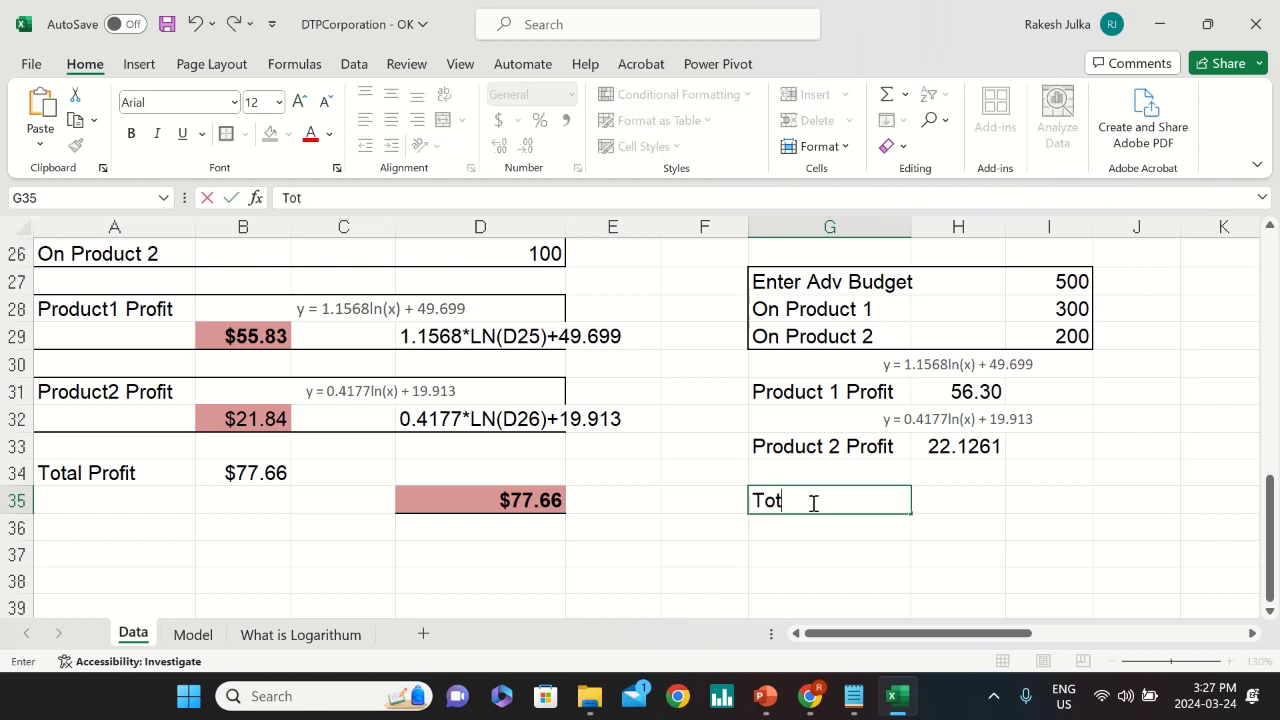
type("al Profit")
key("Return")
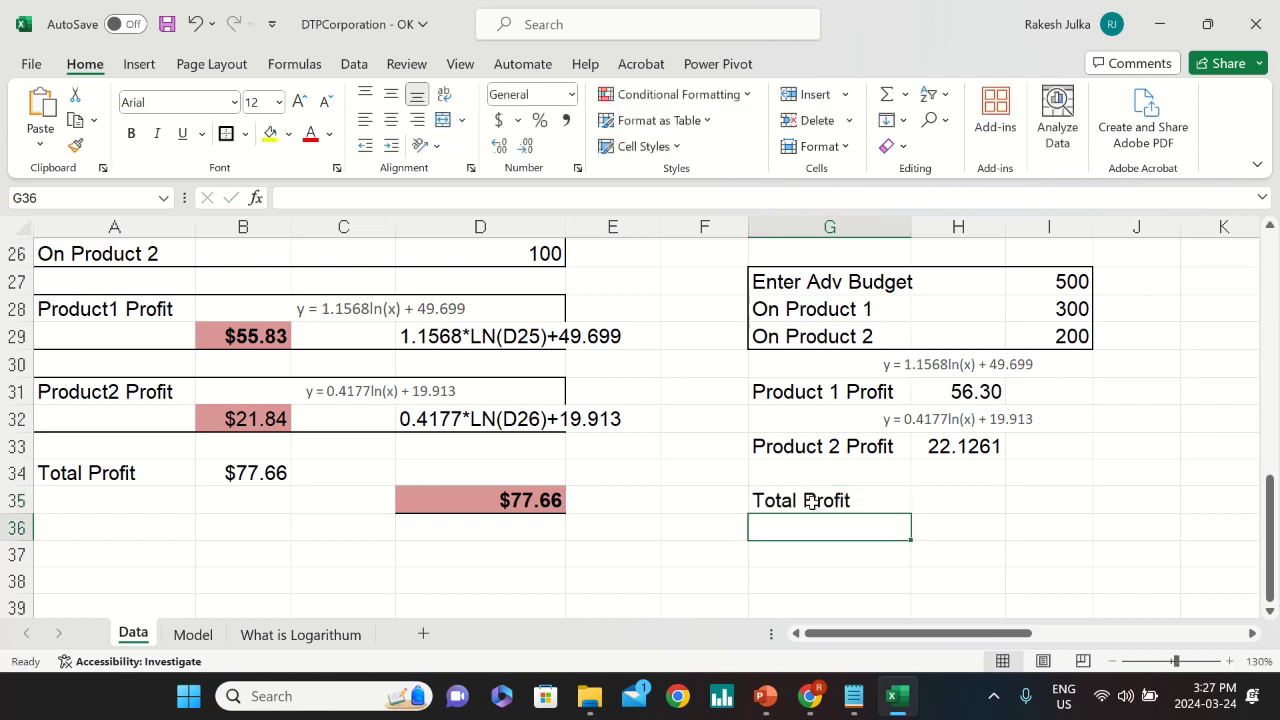
left_click(971, 493)
type("=")
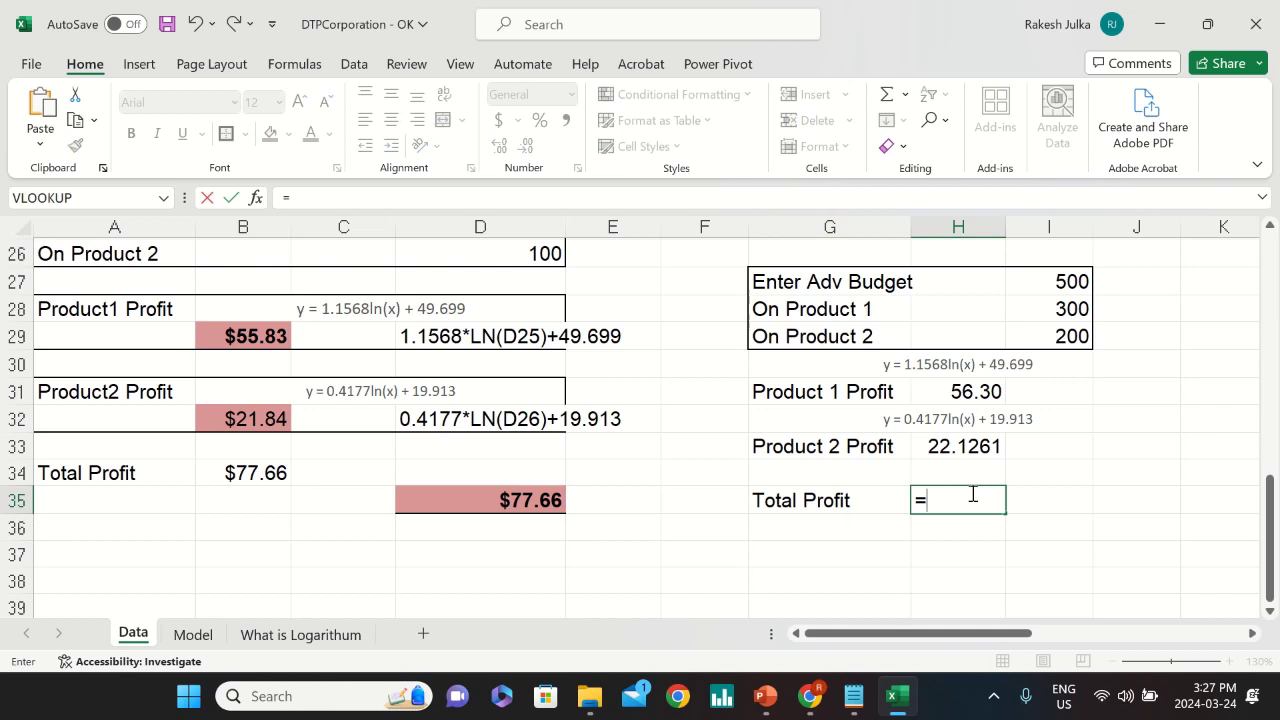
left_click(977, 391)
type("+")
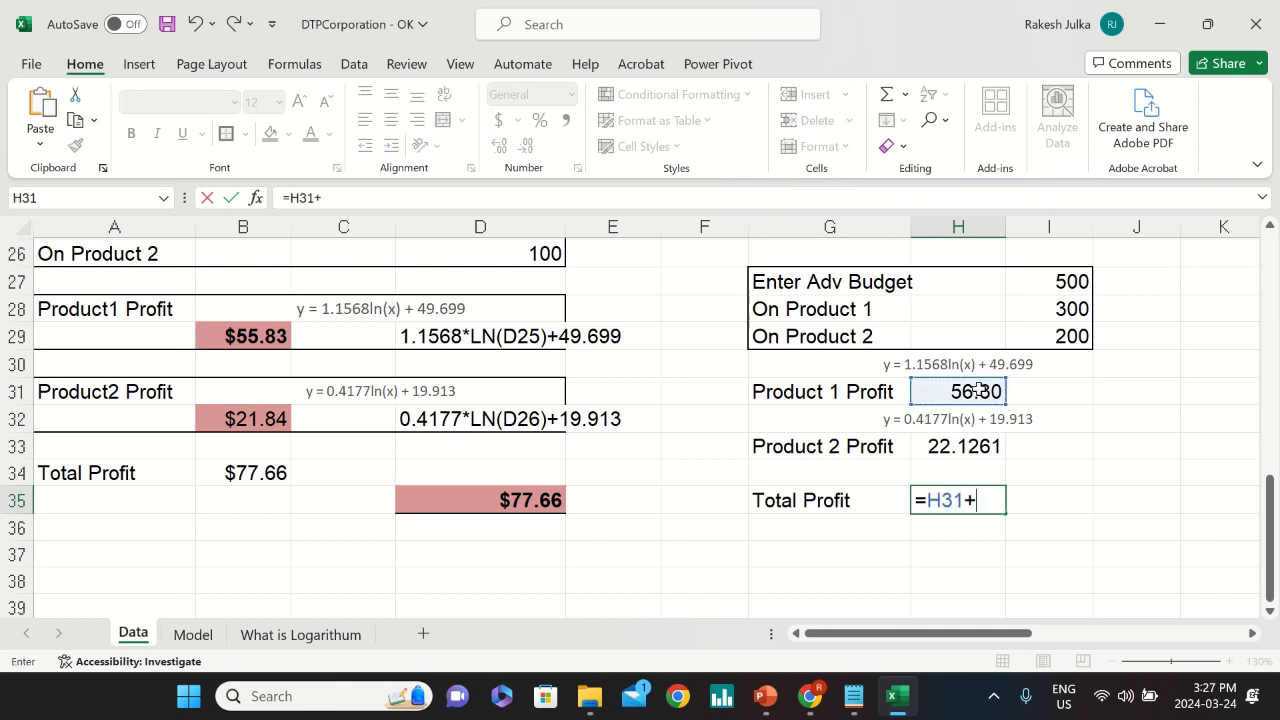
left_click(958, 446)
key("Return")
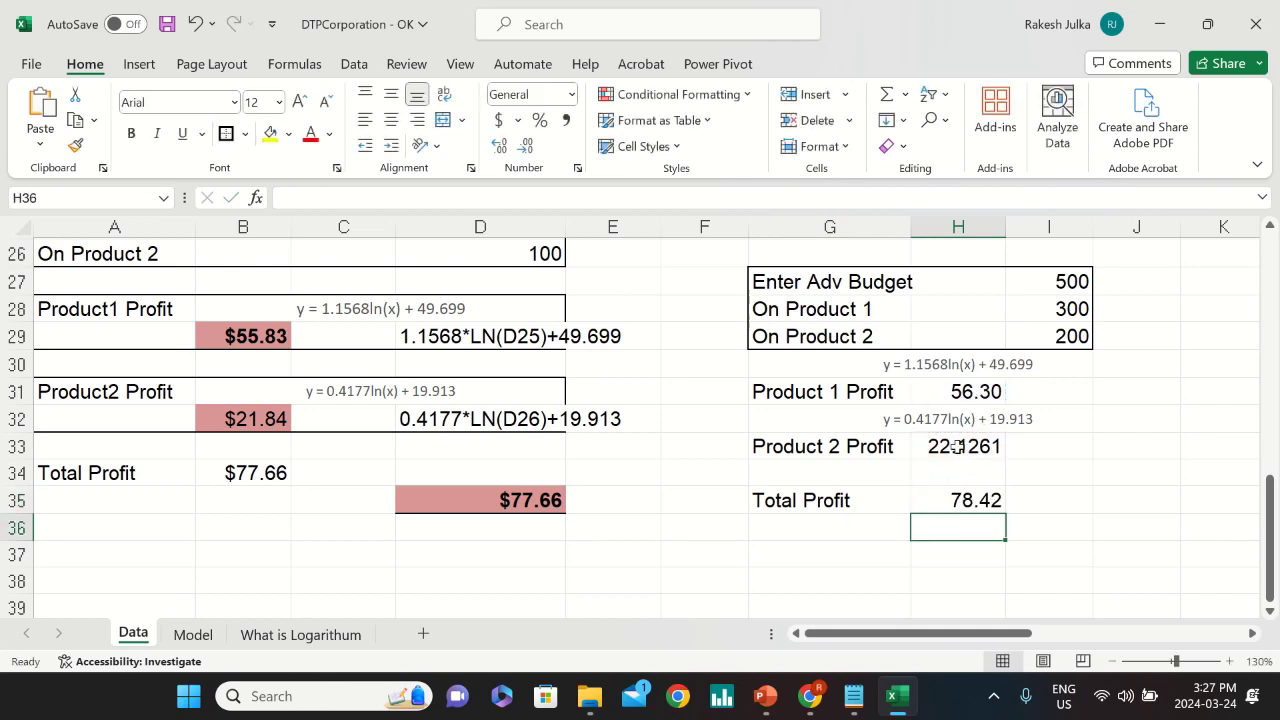
- Reduce the Product 2 profit in H33 to two decimal places
left_click(957, 447)
left_click(499, 146)
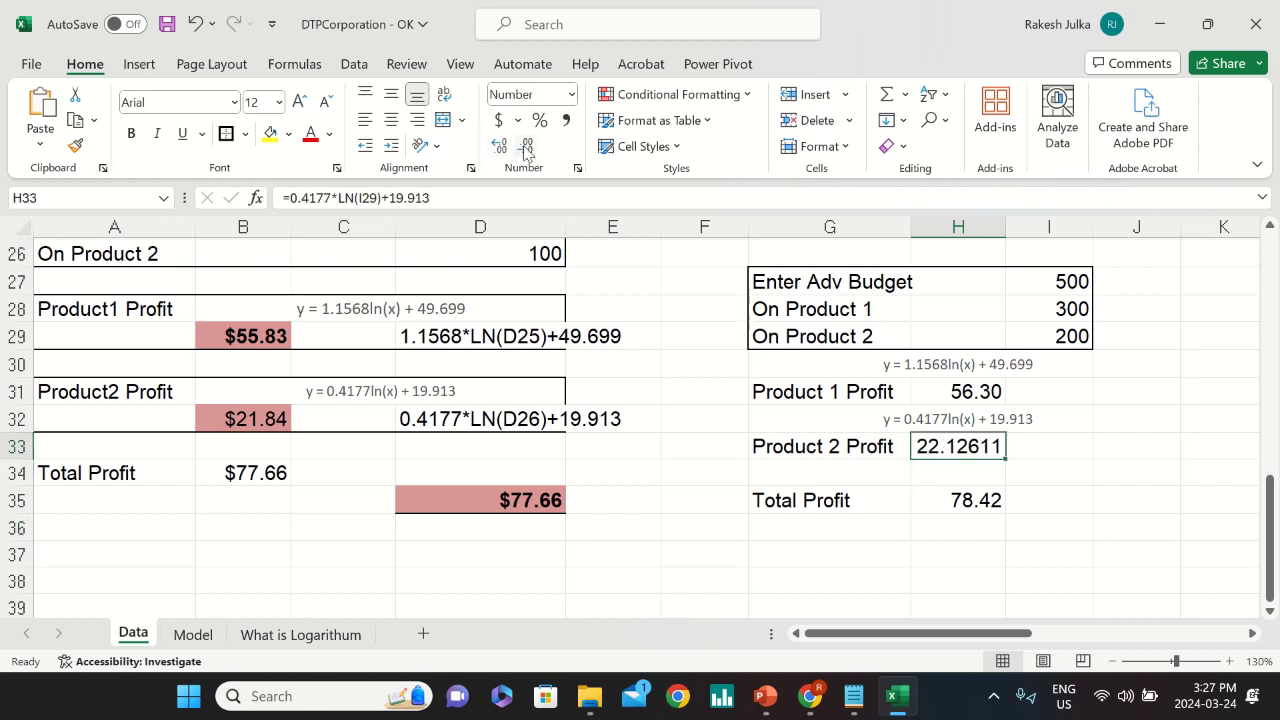
left_click(527, 146)
left_click(527, 146)
left_click(527, 146)
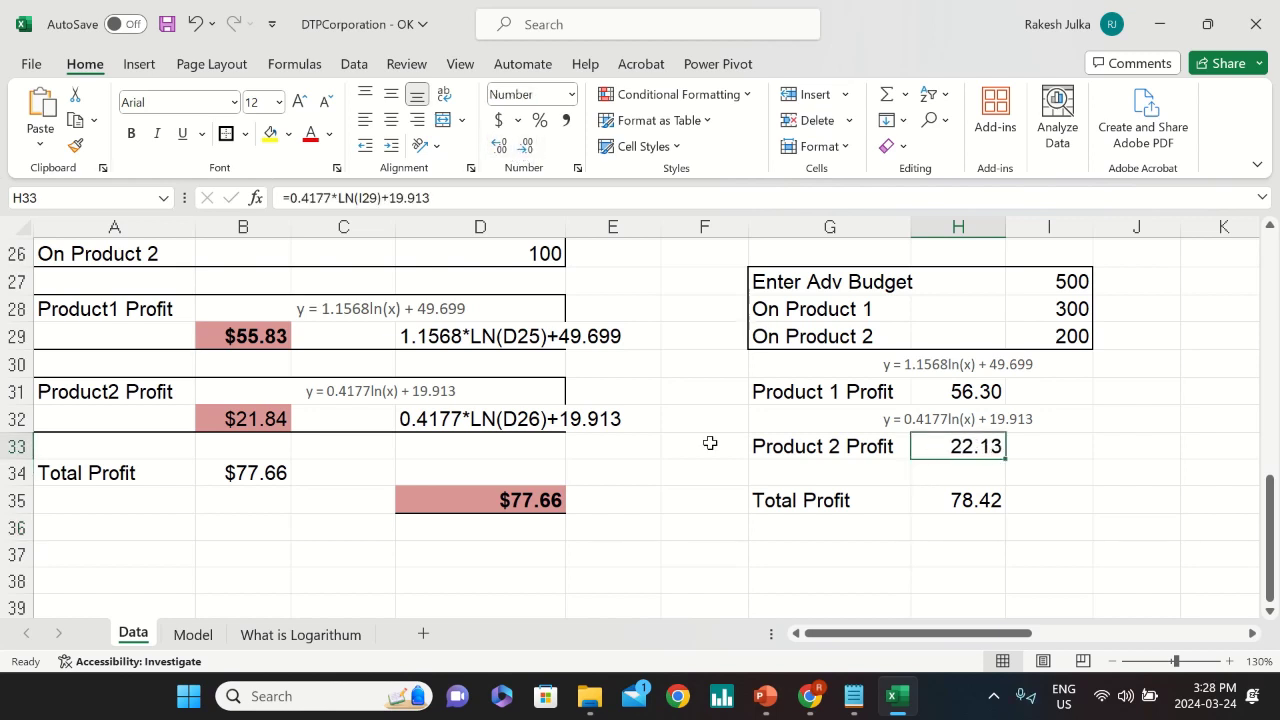
- Bold the total profit value in H35 and put an outside border around the profit block G31:H35
left_click(958, 500)
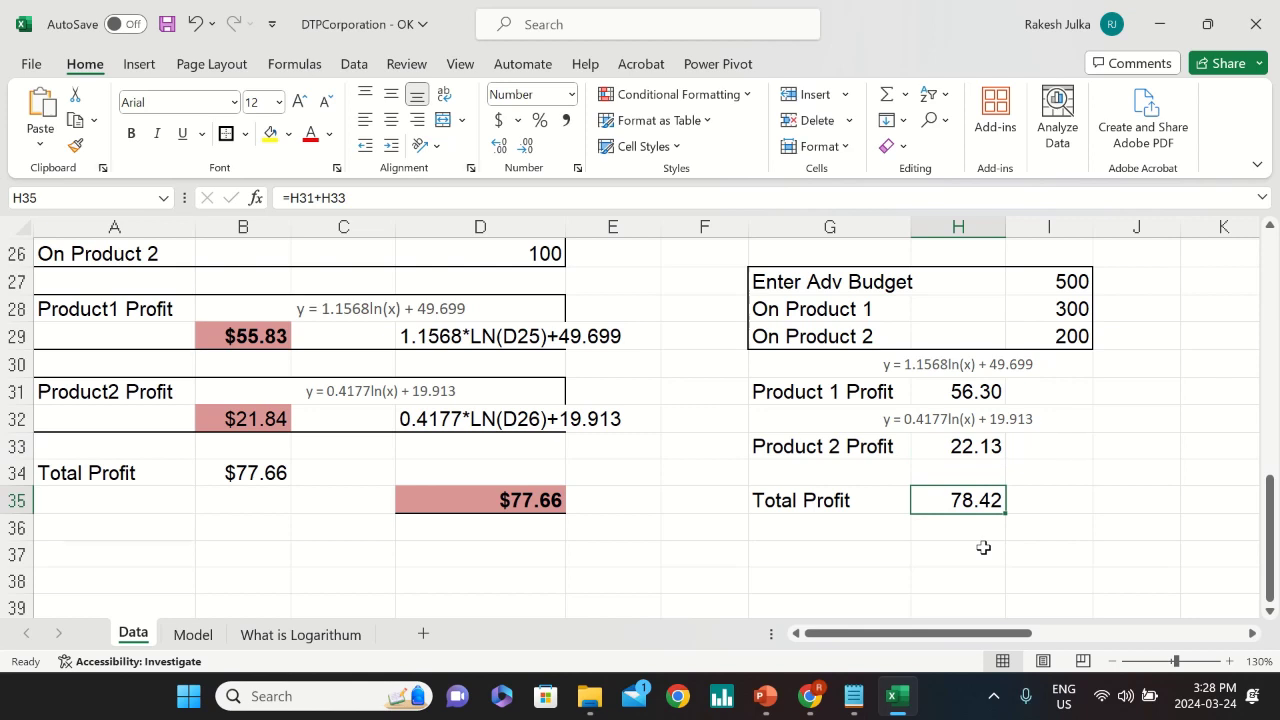
key("ctrl+b")
left_click_drag(795, 394, 985, 502)
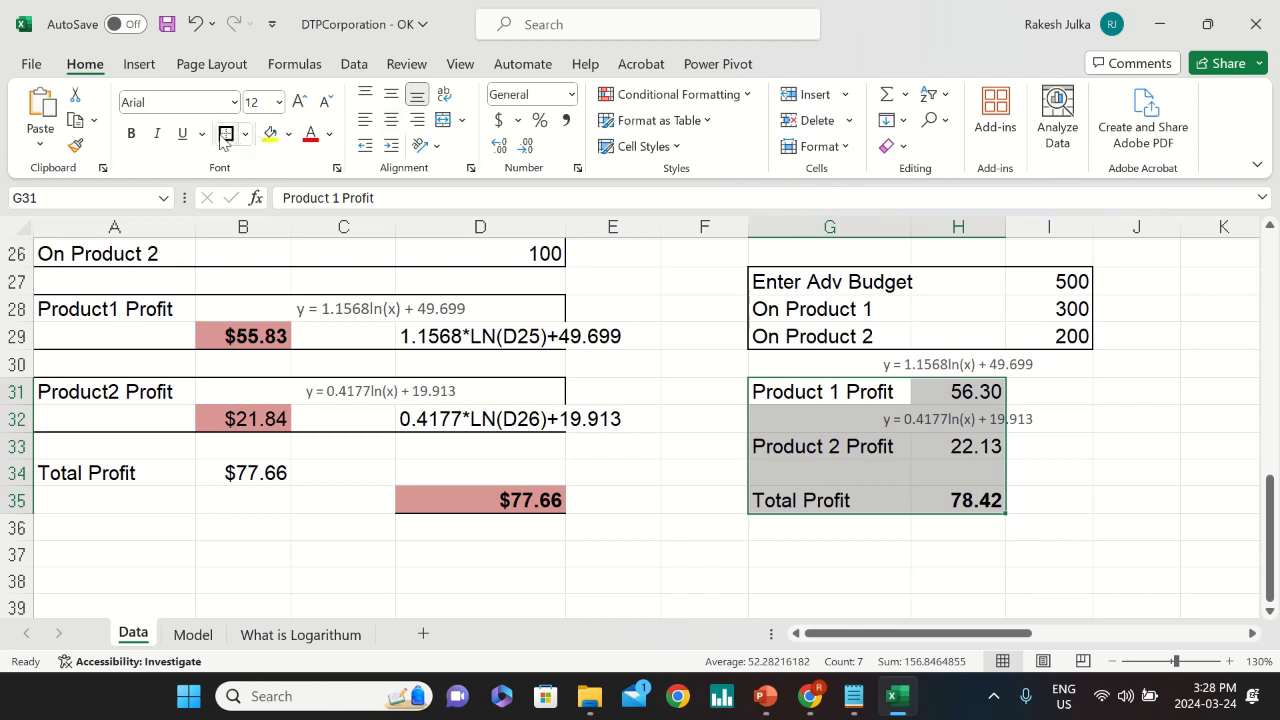
left_click(1066, 475)
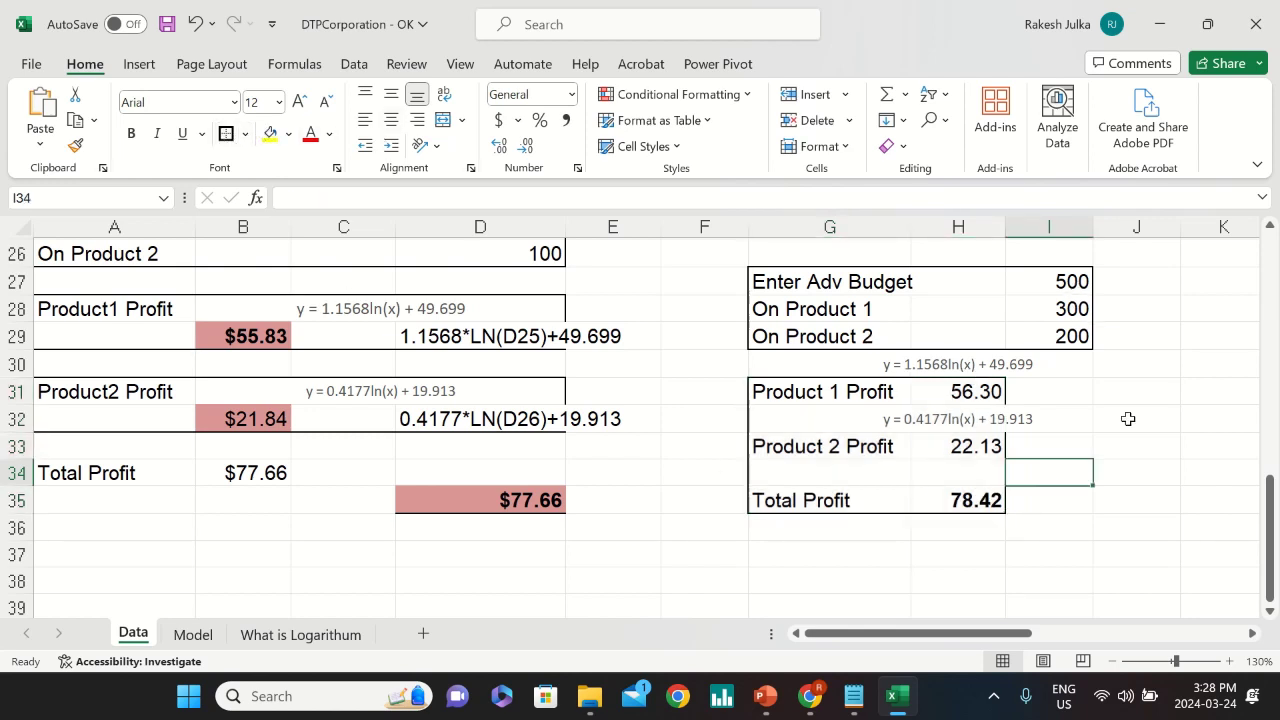
- Set the new calculator's advertising budget in I27 to 300 and the Product 1 spend in I28 to 200
scroll(1156, 404, "up", 1)
left_click(1068, 362)
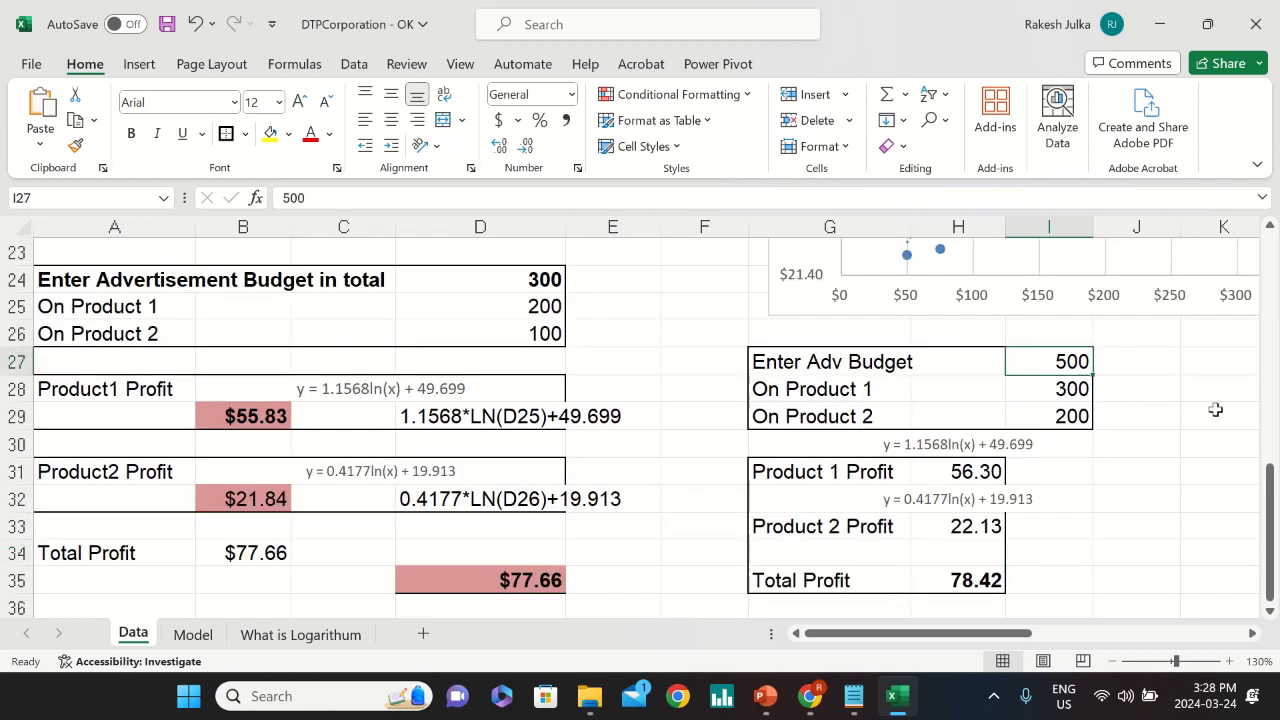
type("300")
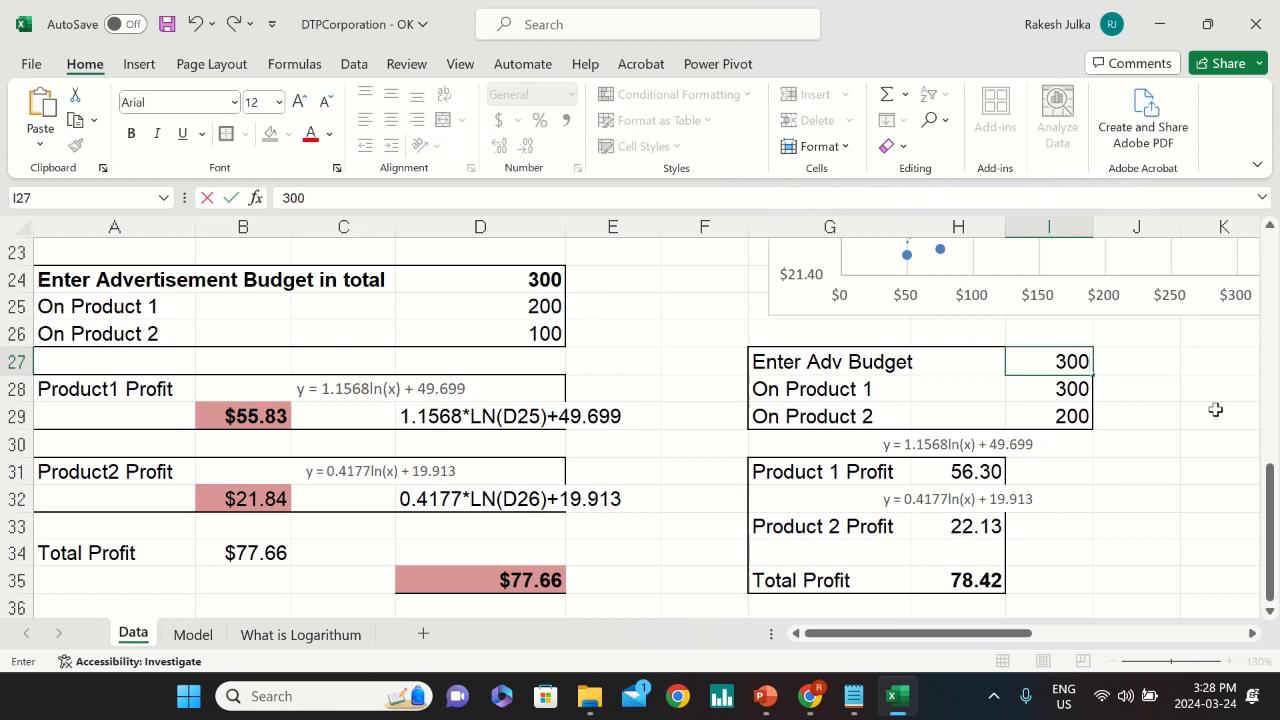
key("Return")
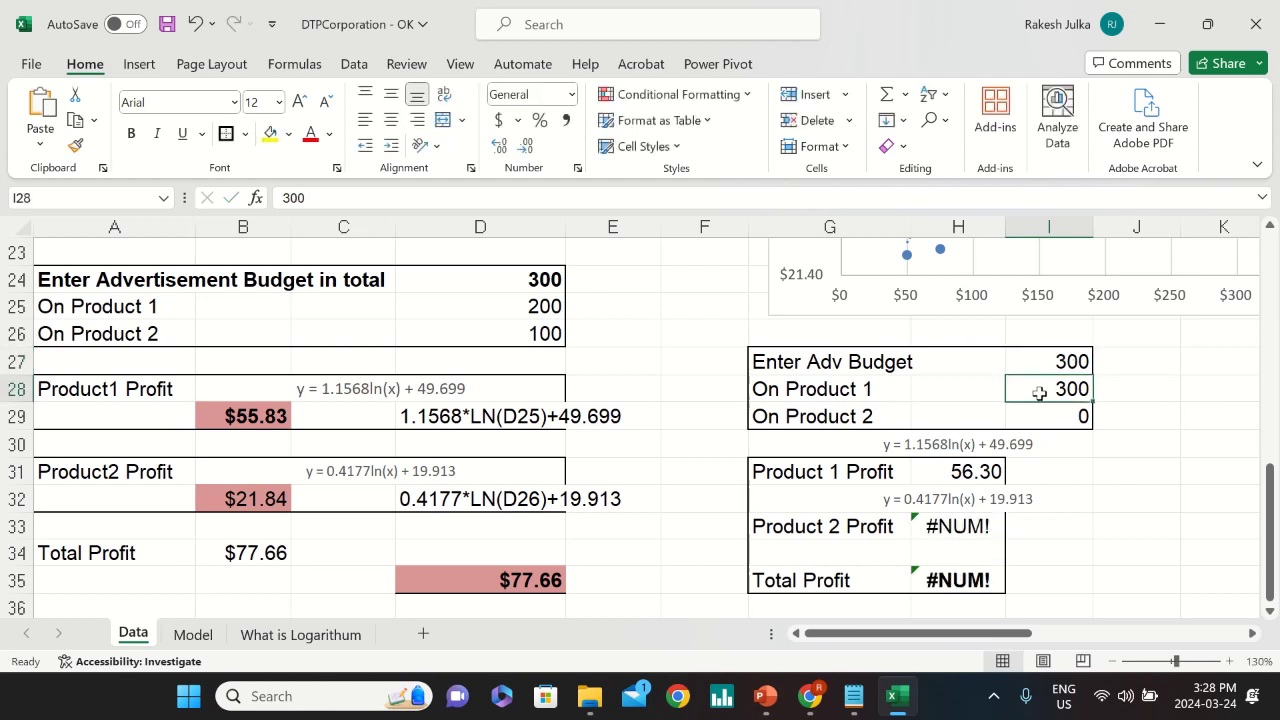
type("200")
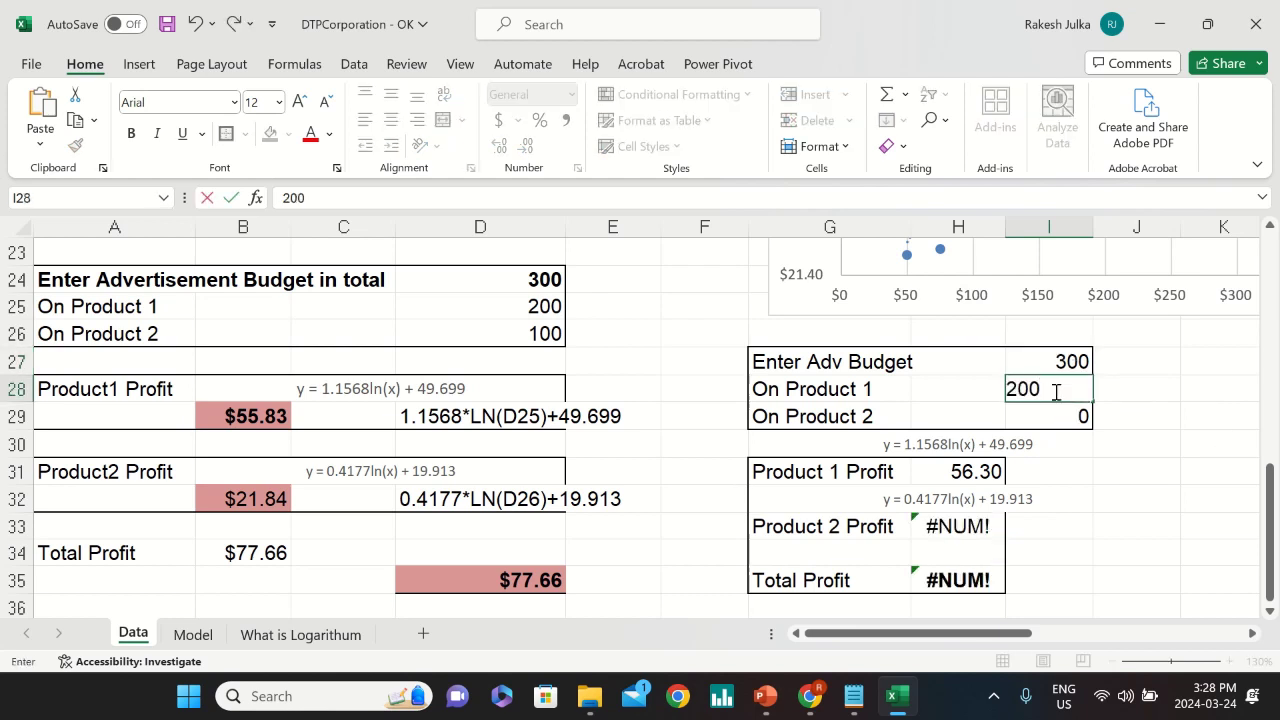
key("Return")
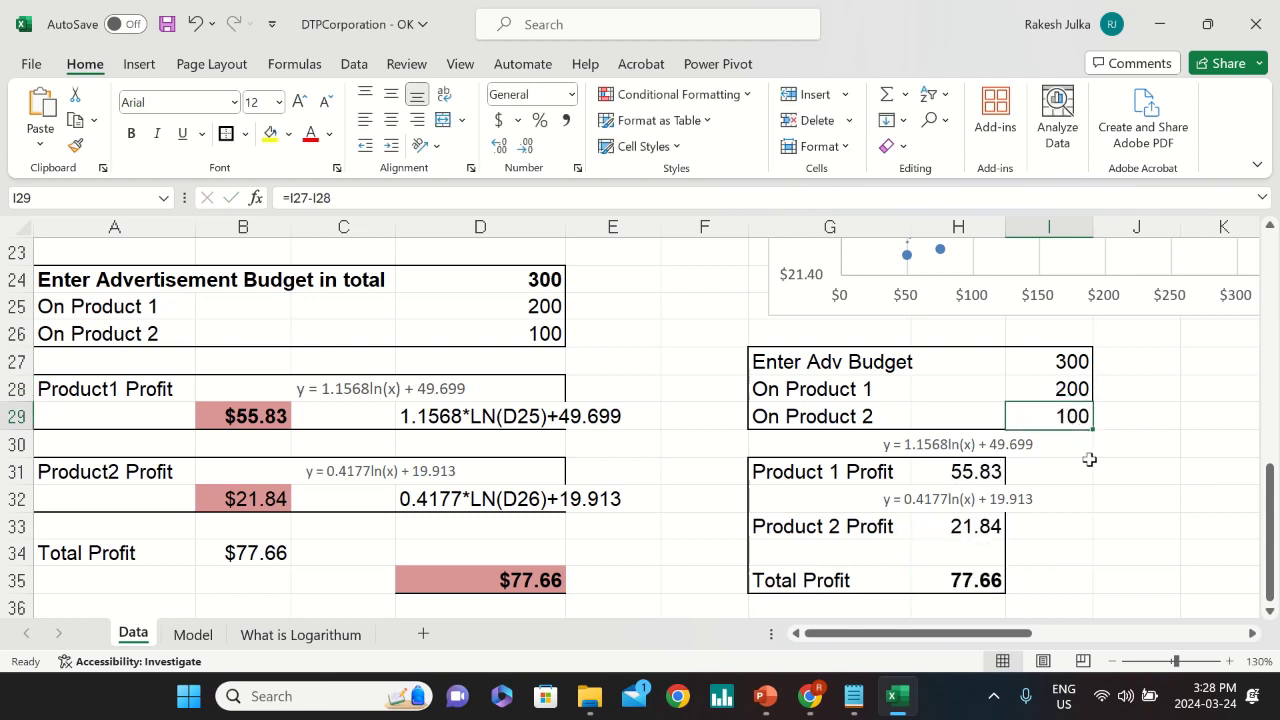
- Examine the new total profit in H35, then the advertising data and the two trendline charts on the Data sheet
left_click(820, 581)
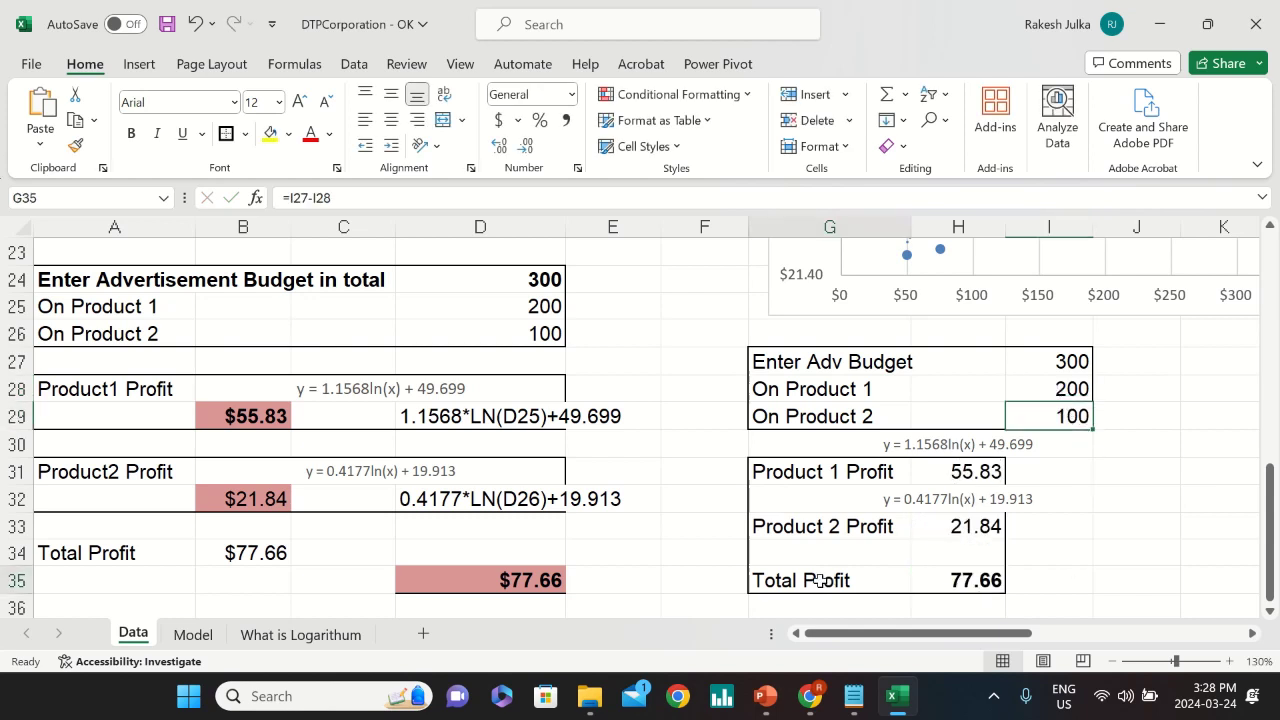
left_click(962, 580)
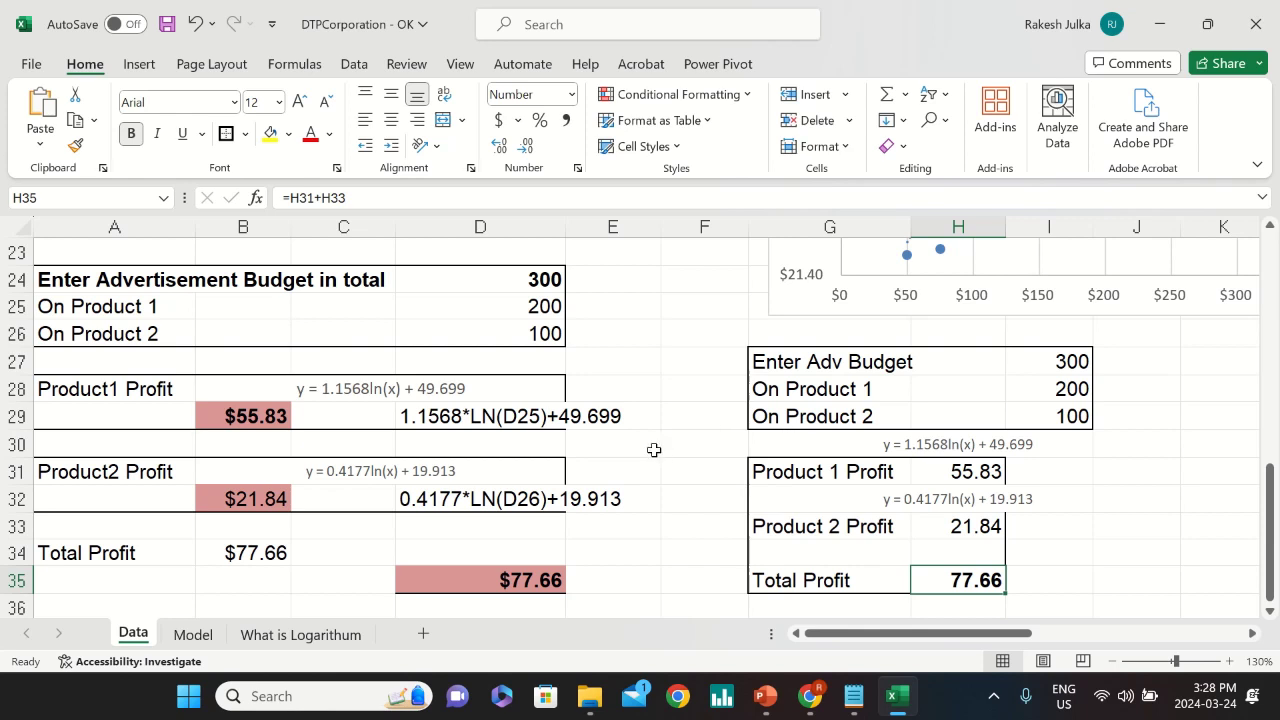
scroll(654, 450, "up", 7)
scroll(654, 450, "down", 3)
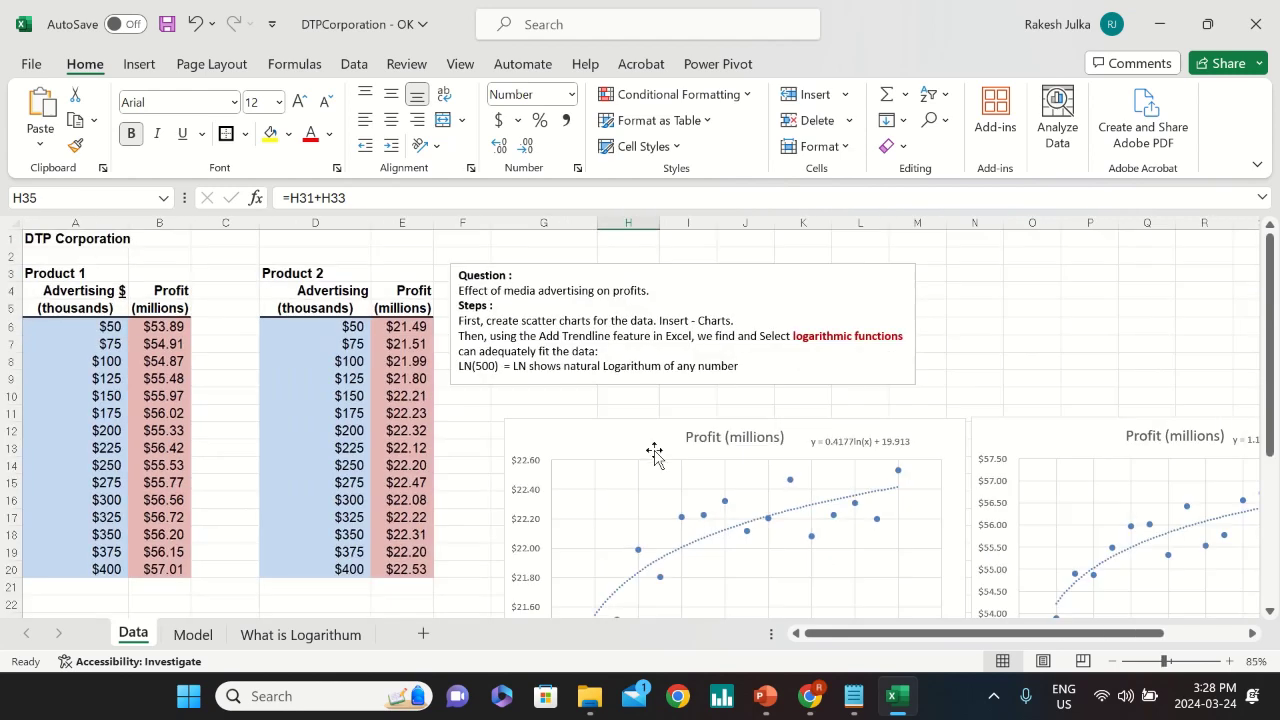
scroll(654, 450, "down", 2)
scroll(654, 452, "up", 1)
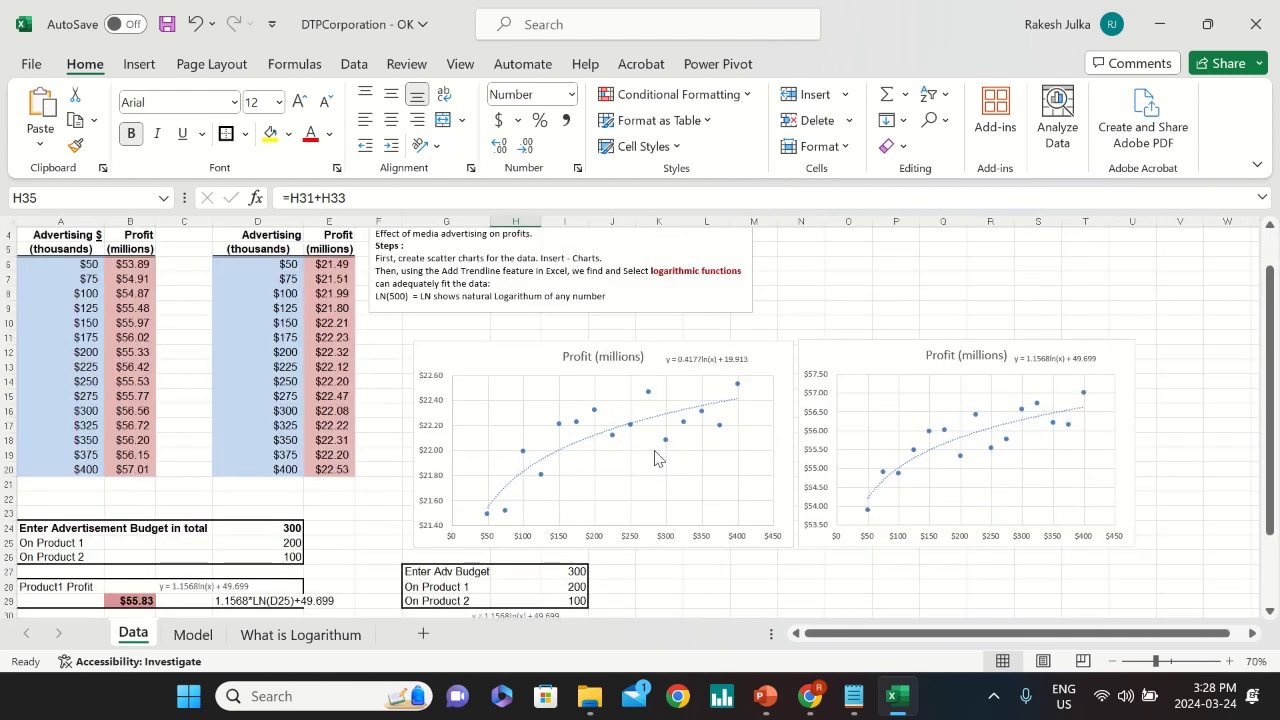
scroll(660, 445, "down", 1)
scroll(474, 400, "up", 2)
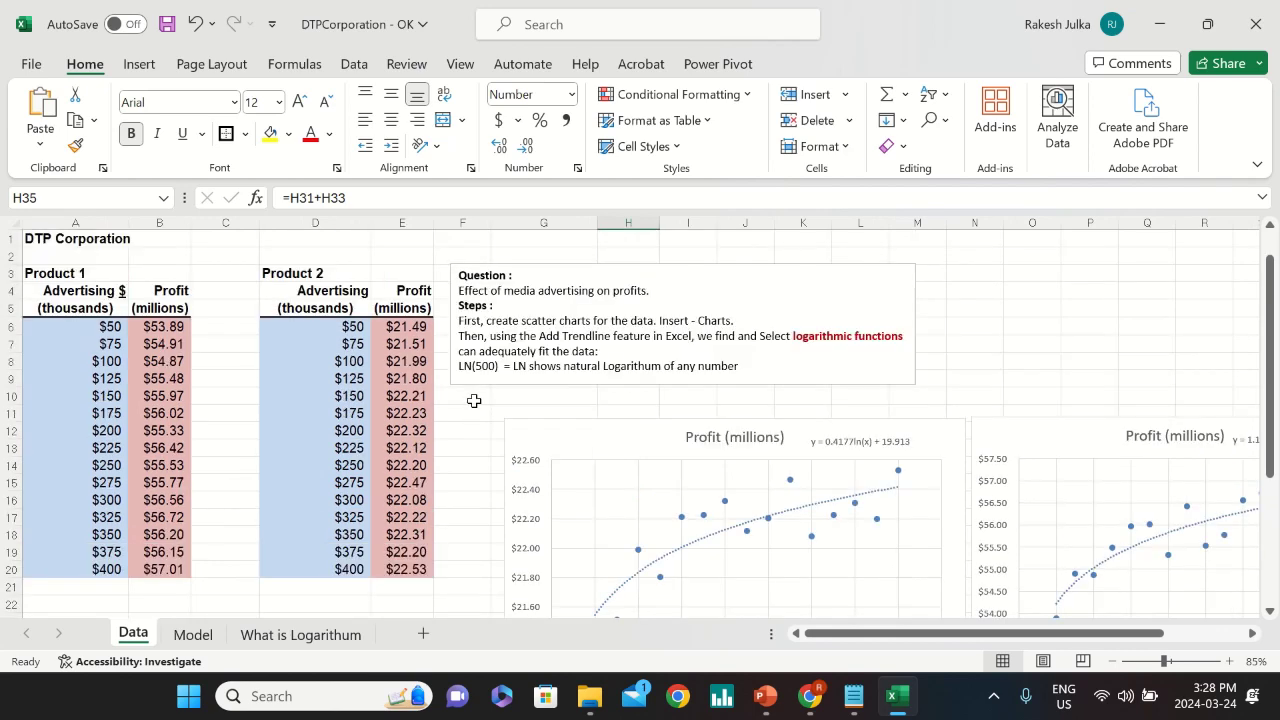